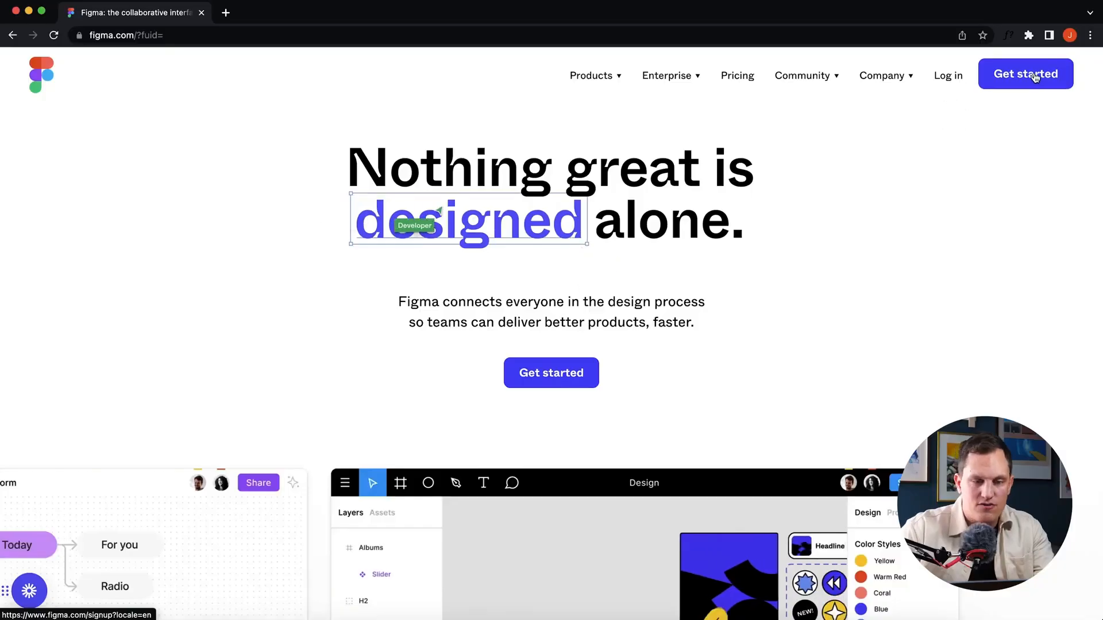
Step: Open the Figma sign-up form and create a new account with the account holder's e-mail address
left_click(1009, 84)
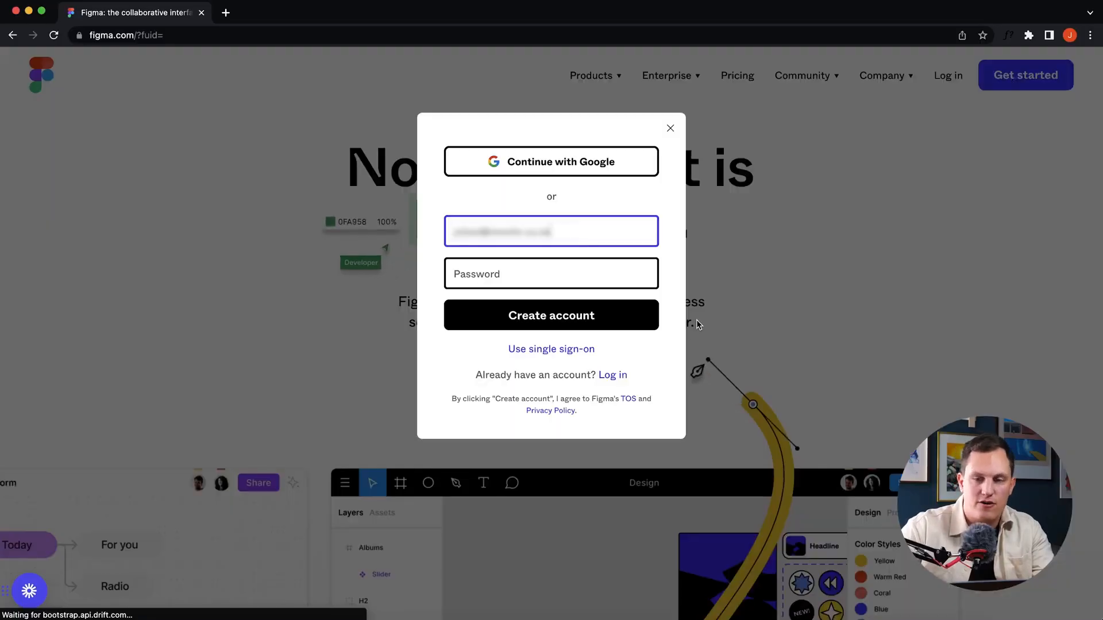
left_click(474, 232)
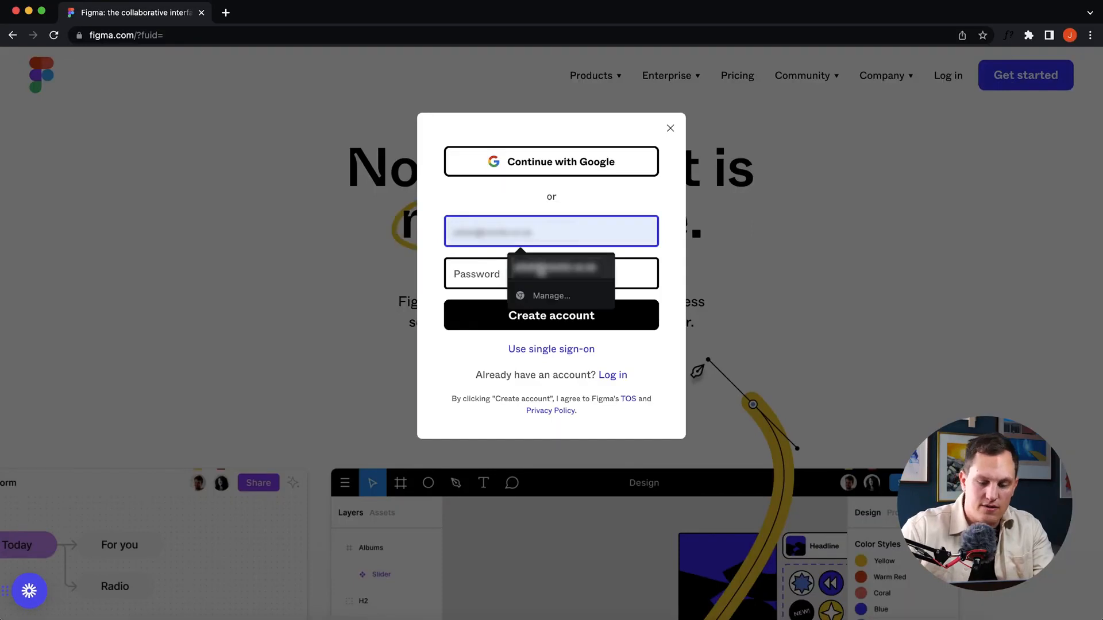
key("Return")
key("Return")
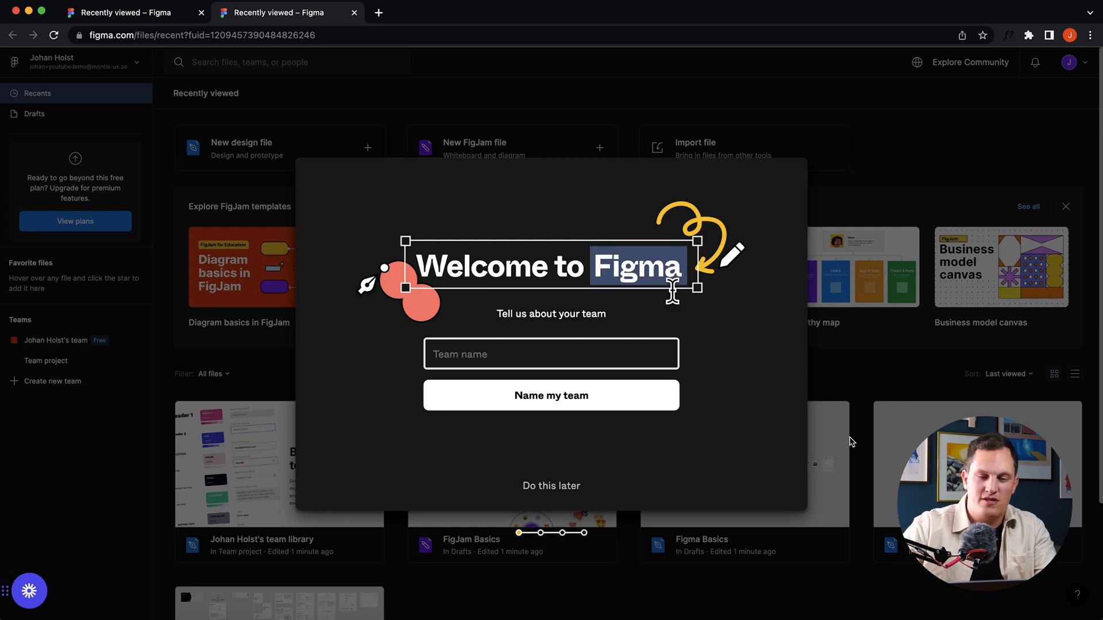
Step: Name the team with the owner's first name and skip inviting collaborators
left_click(570, 361)
type("Johan")
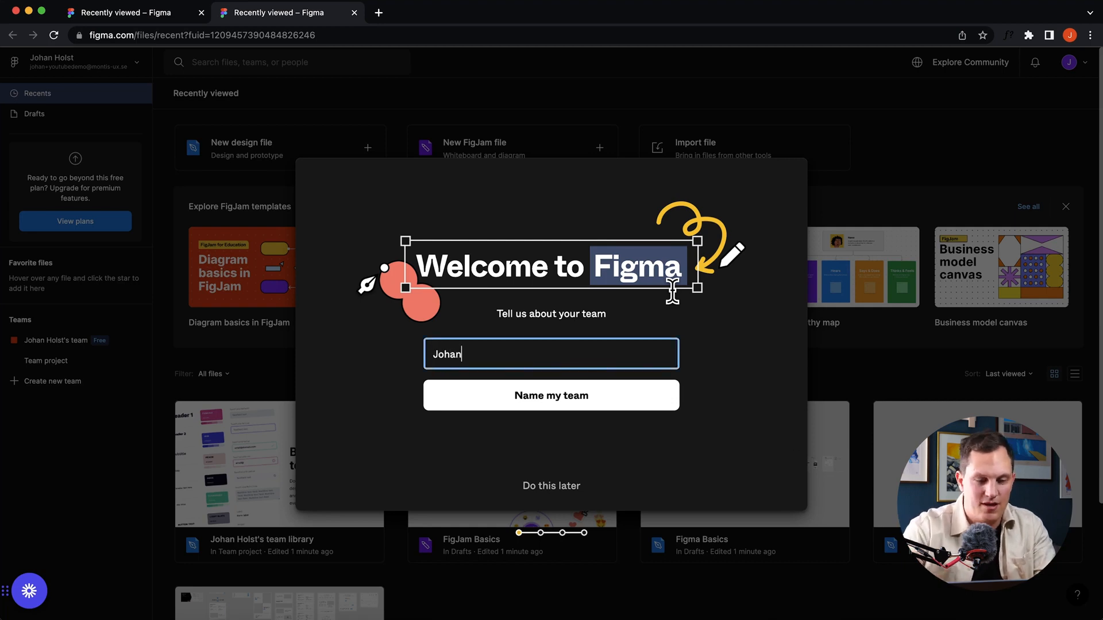
left_click(552, 404)
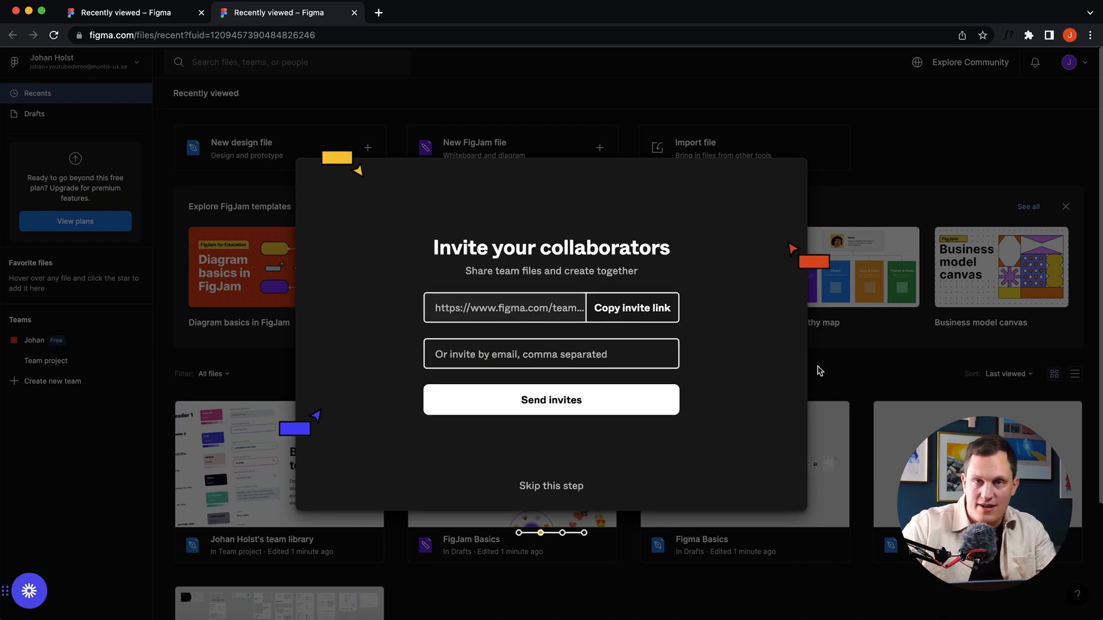
left_click(545, 487)
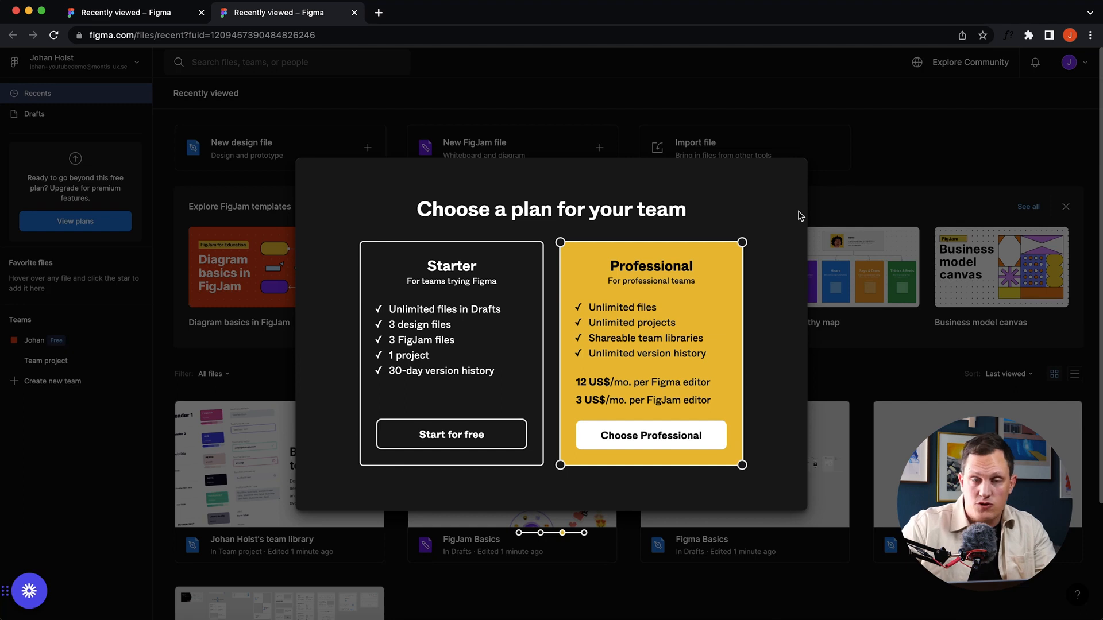
Step: Choose the free Starter plan and start a Figma design from a blank canvas
left_click(468, 440)
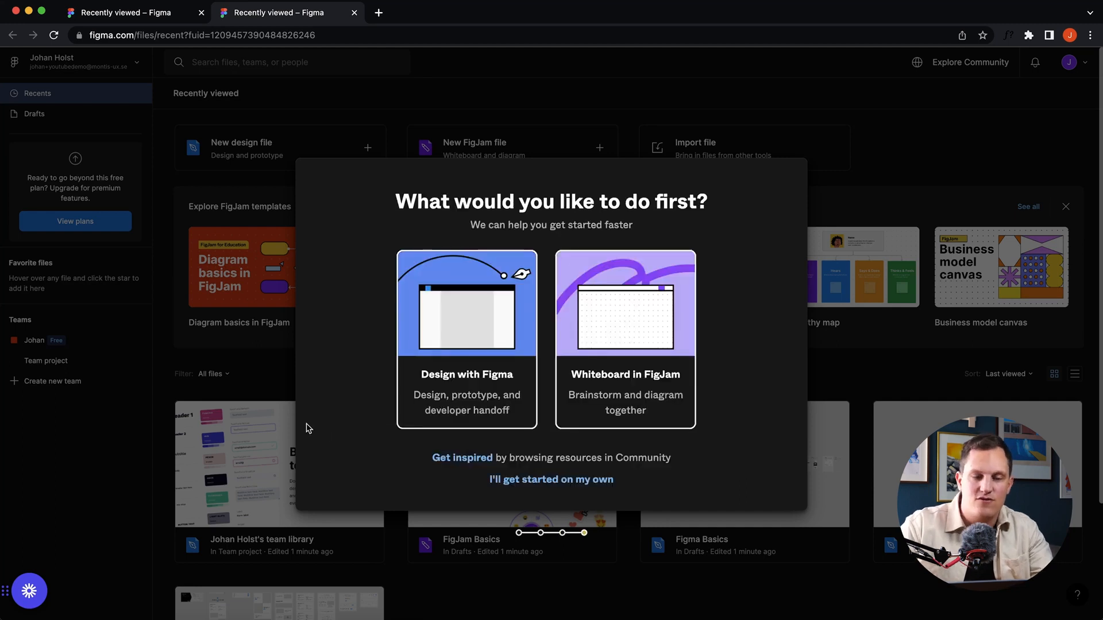
left_click(419, 380)
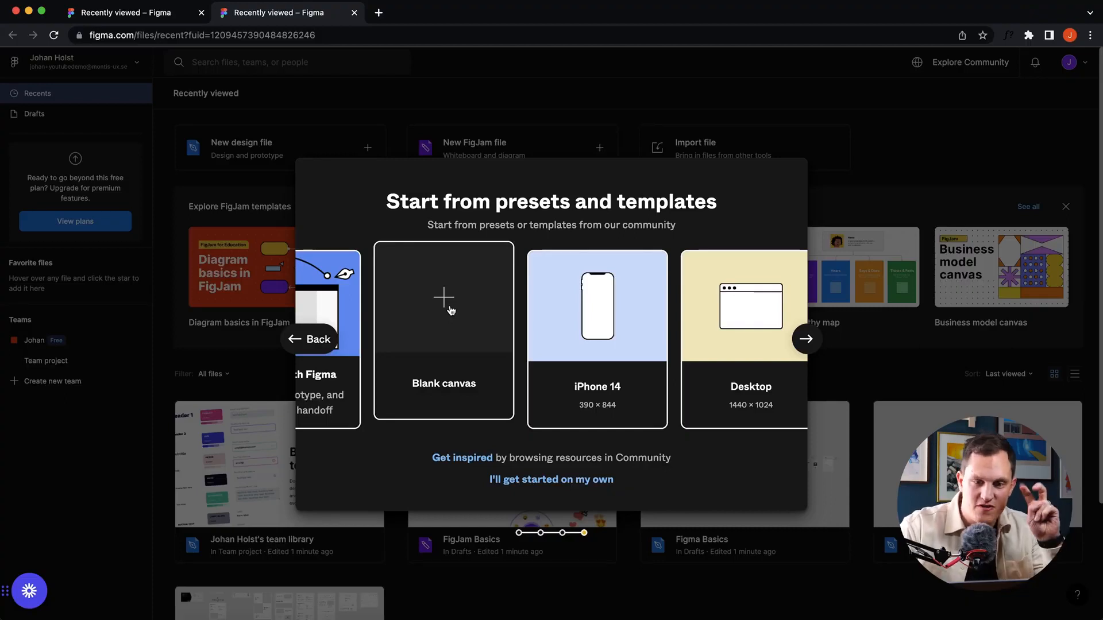
left_click(451, 310)
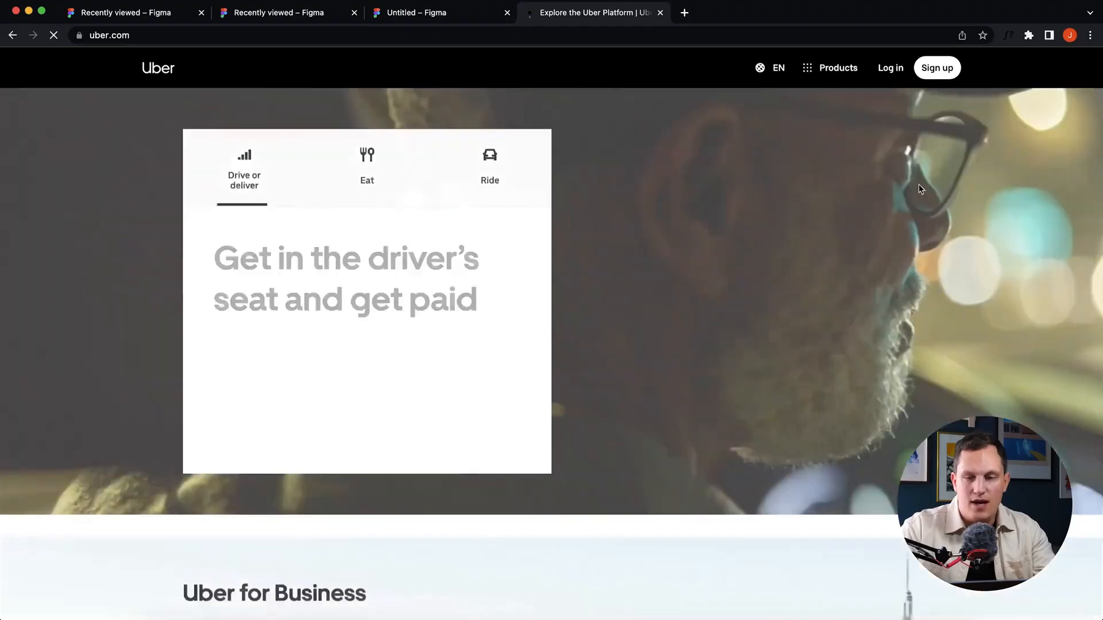
Step: Look over the Uber homepage and copy its web address
scroll(1019, 191, "down", 1)
scroll(1019, 195, "up", 1)
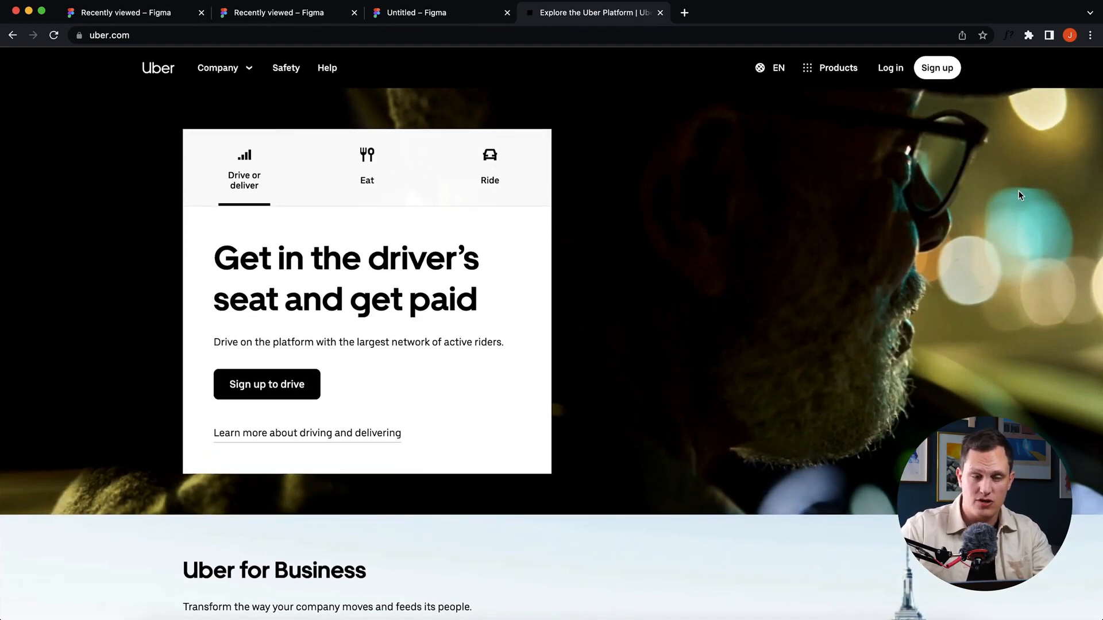
scroll(1019, 195, "down", 6)
scroll(1020, 196, "down", 4)
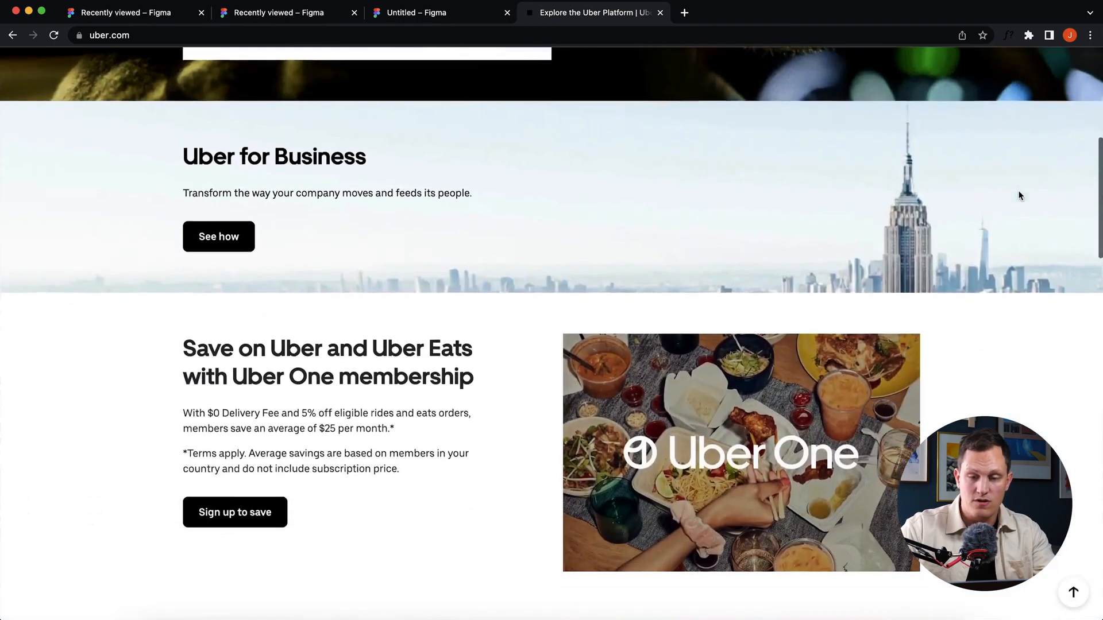
scroll(1017, 195, "up", 5)
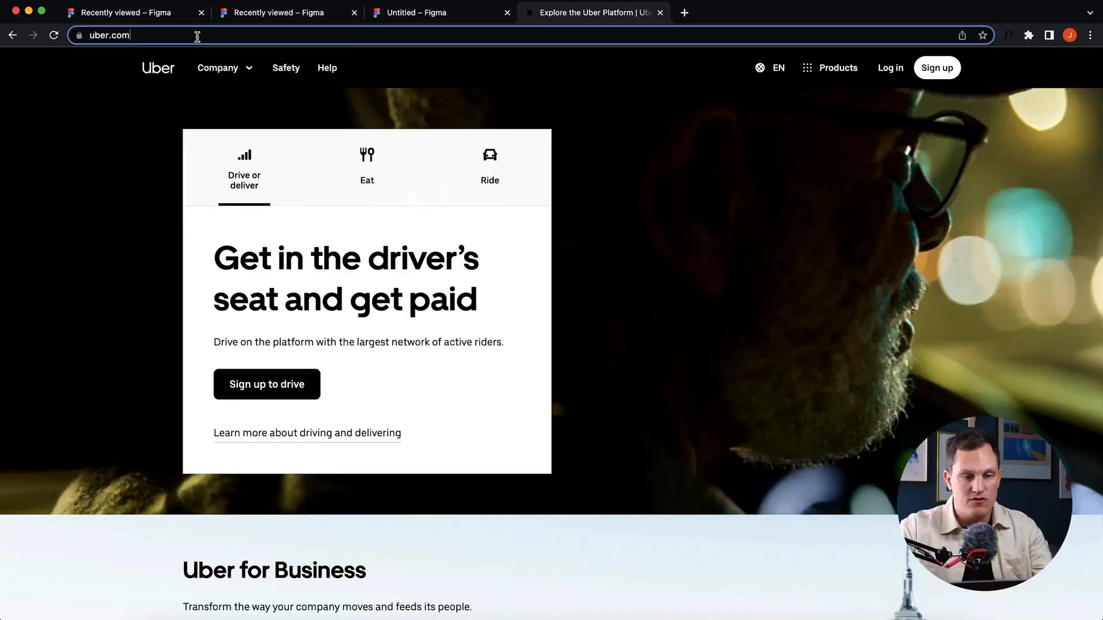
left_click(197, 36)
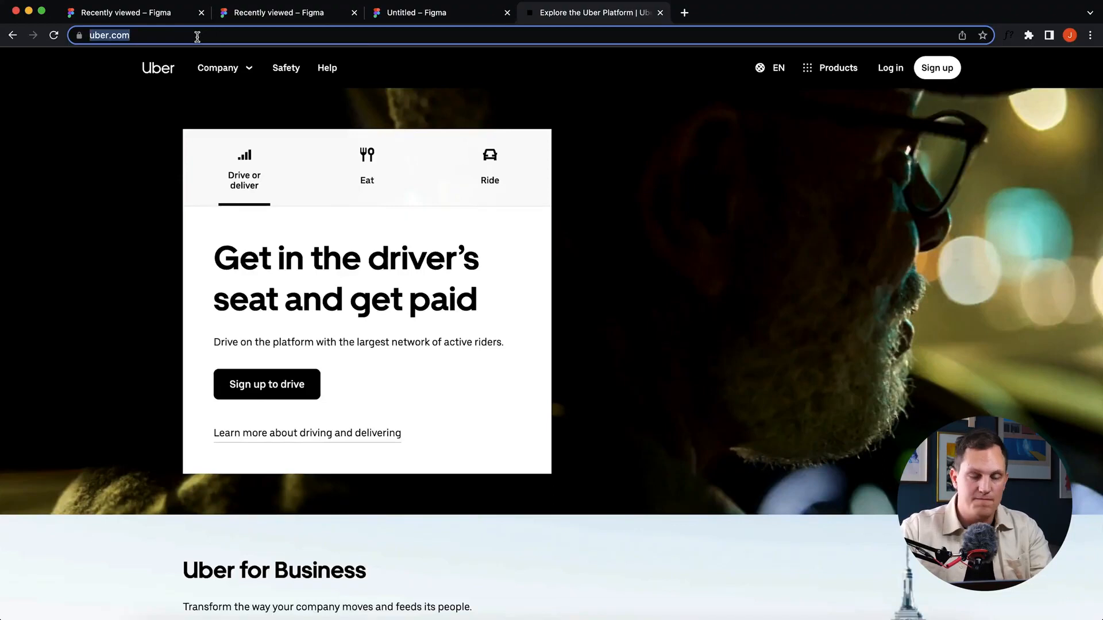
key("super+c")
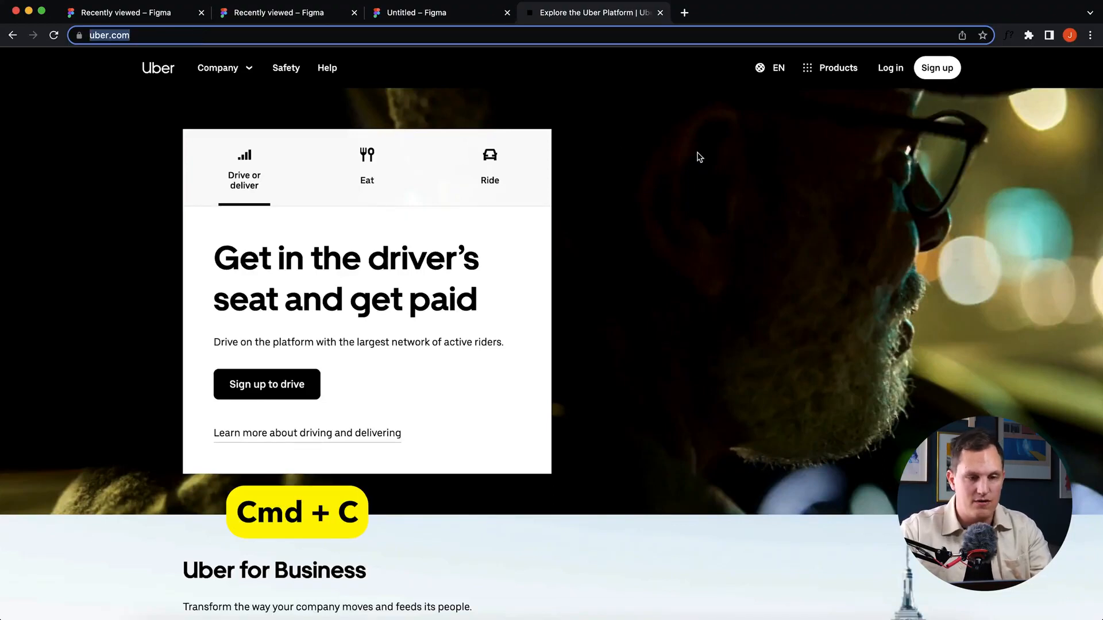
Step: Switch to the Untitled Figma file and search all plugins for "builder.io"
left_click(427, 14)
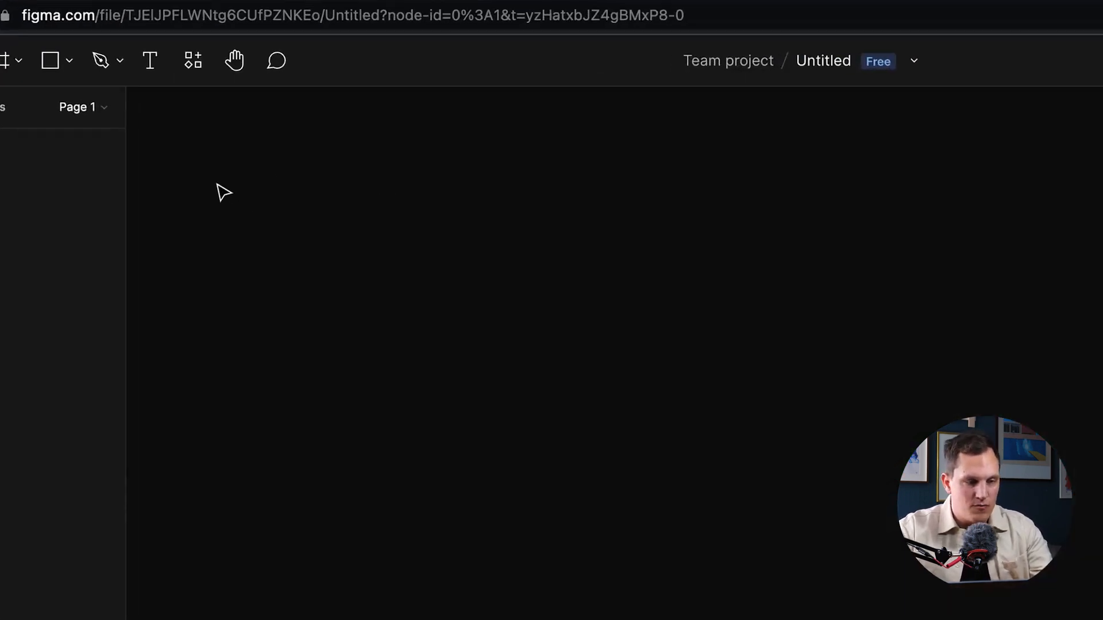
left_click(198, 75)
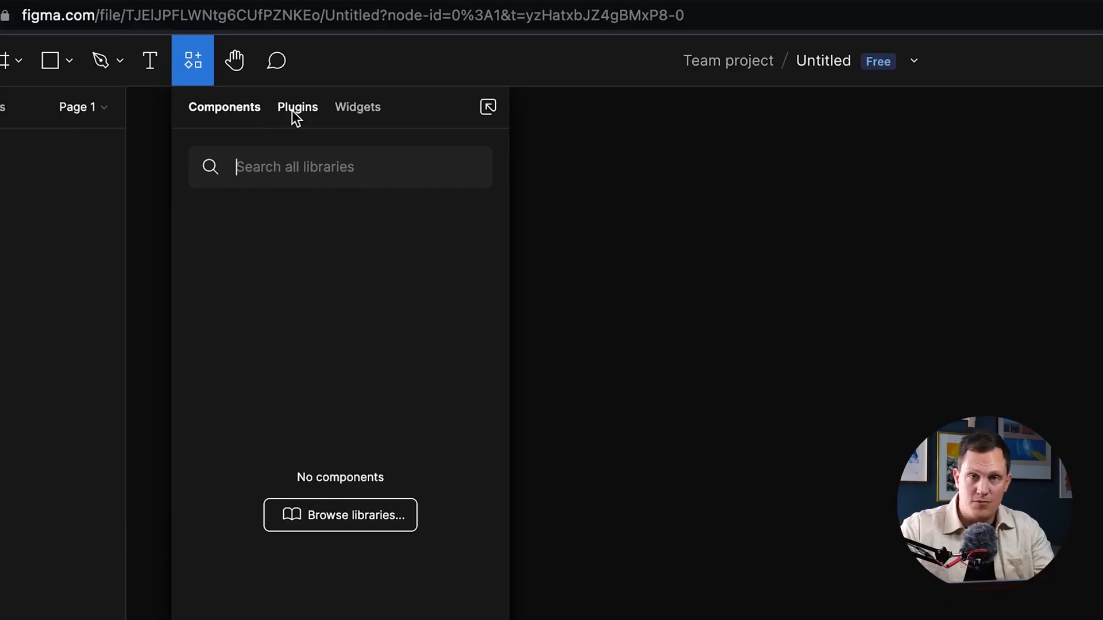
left_click(294, 109)
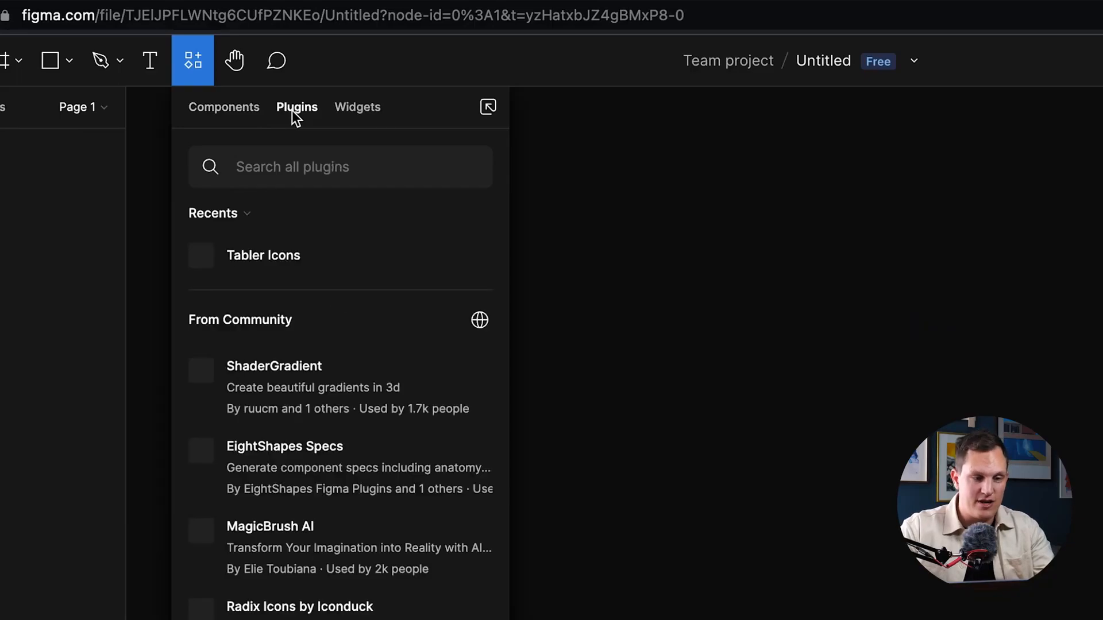
left_click(306, 163)
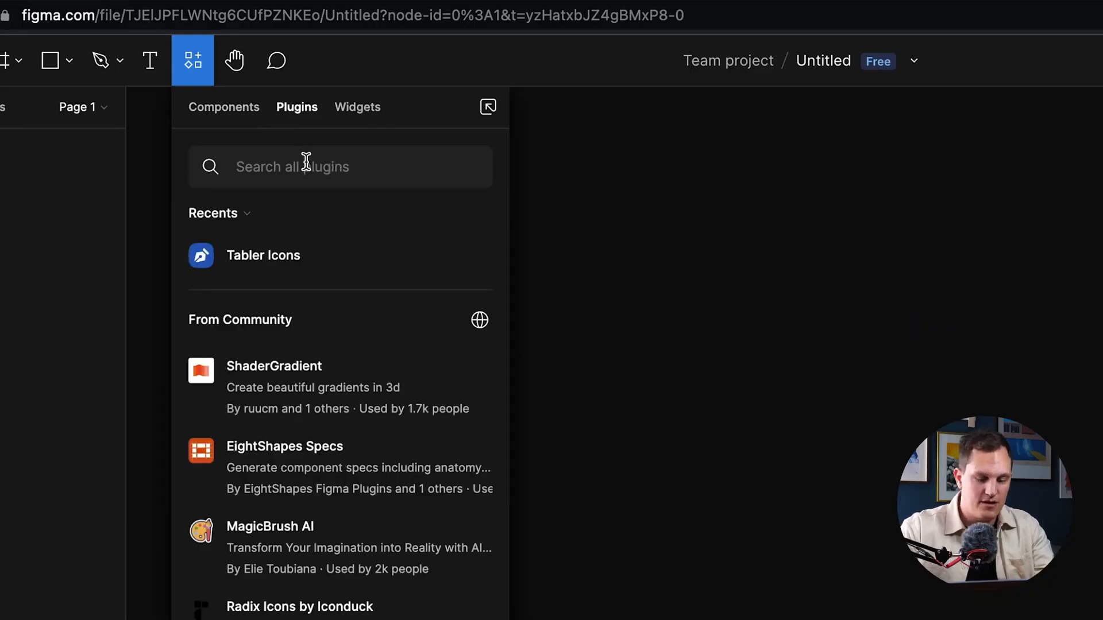
type("builder.io")
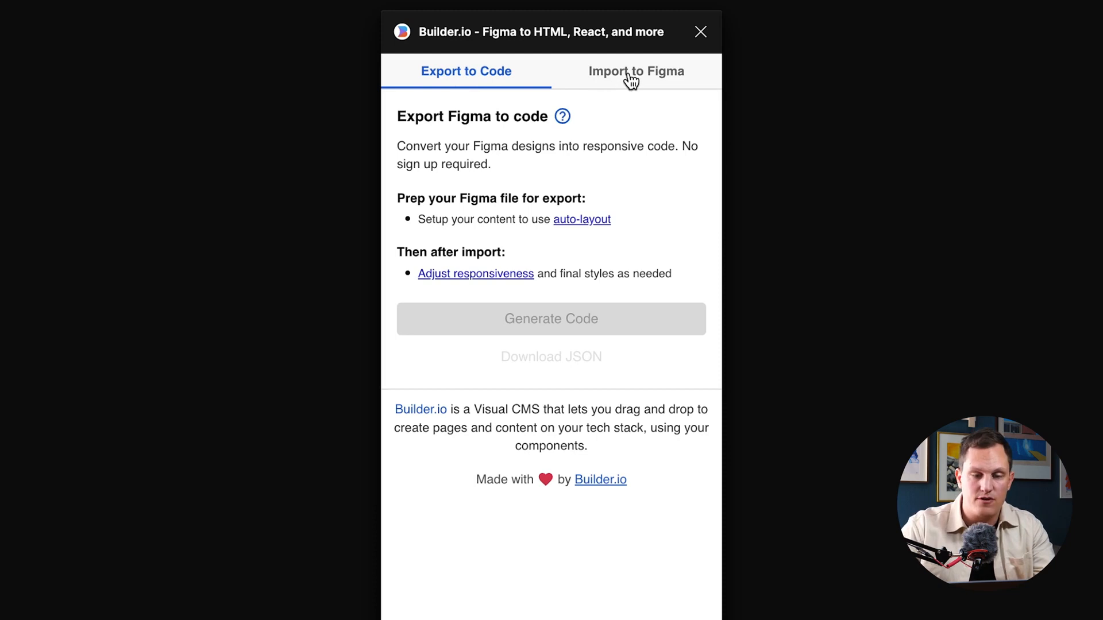
left_click(629, 78)
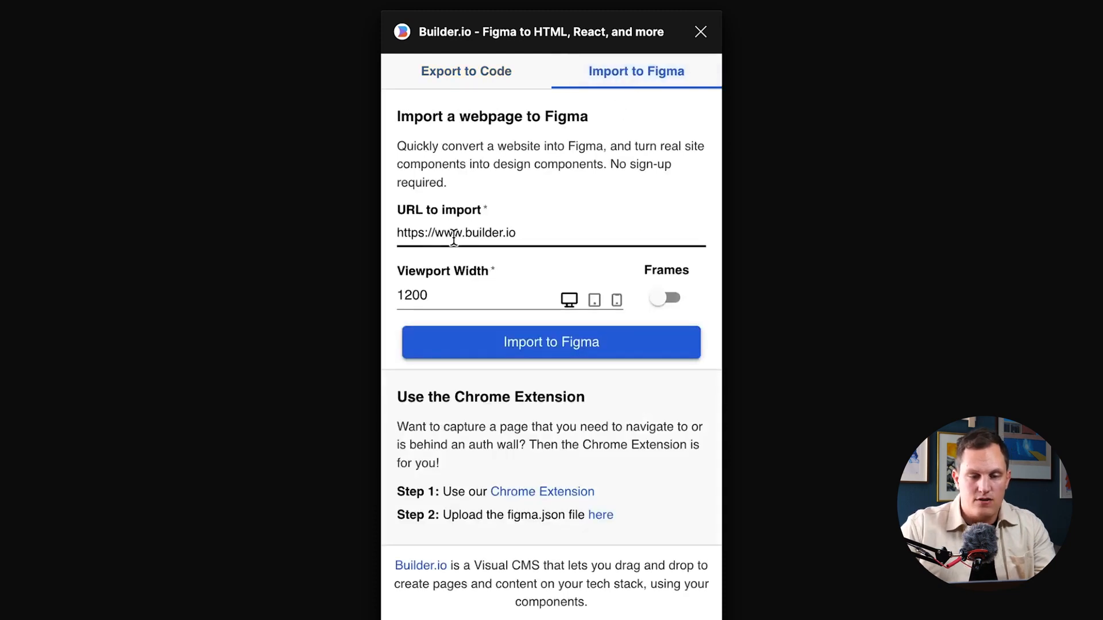
left_click_drag(534, 233, 387, 233)
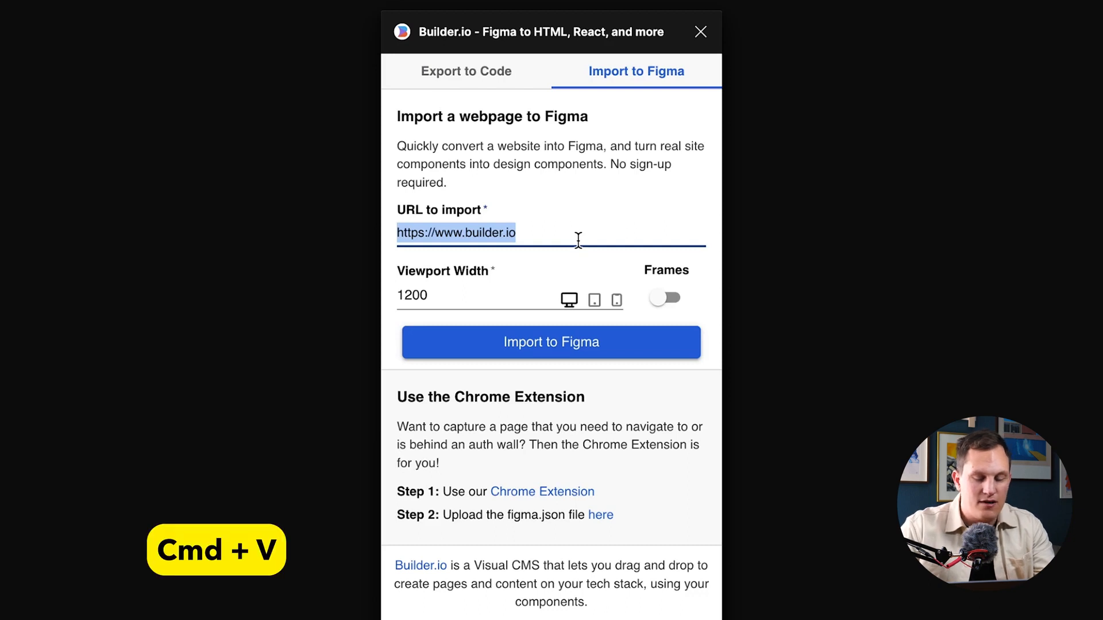
key("super+v")
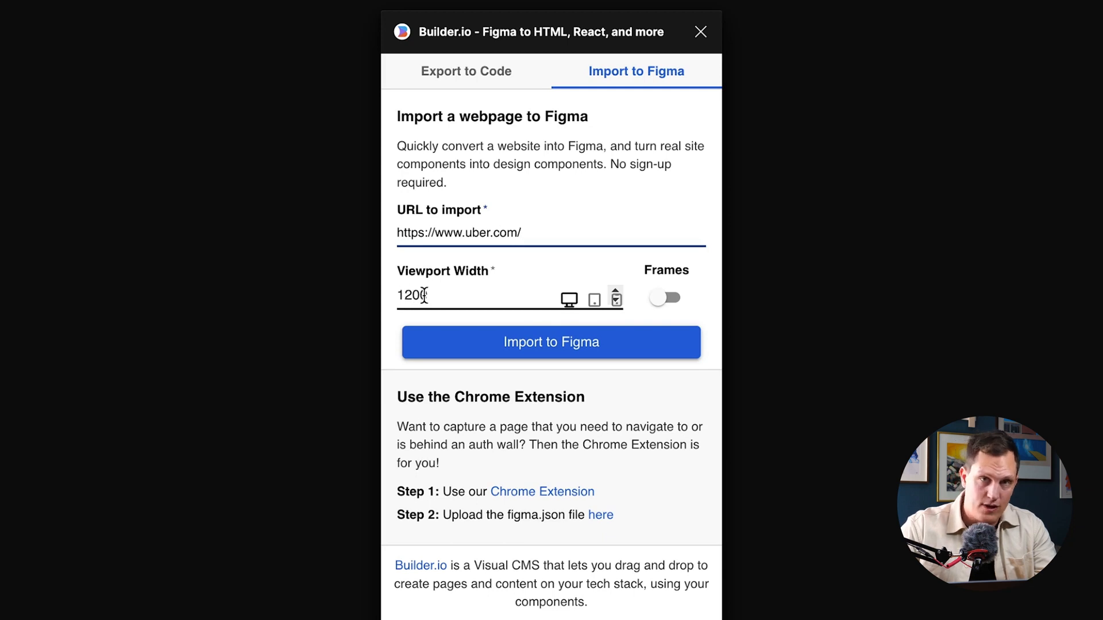
left_click(582, 348)
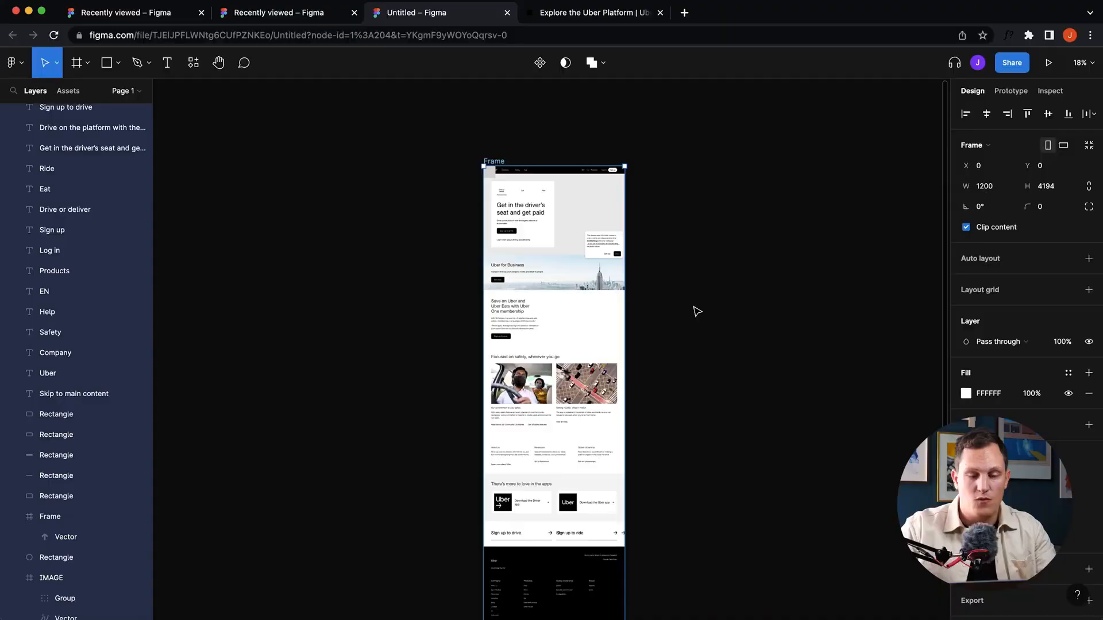
Step: Examine the imported Uber page, including its header, cookie notice and lower sections, for conversion errors
scroll(682, 216, "up", 5)
left_click(682, 216)
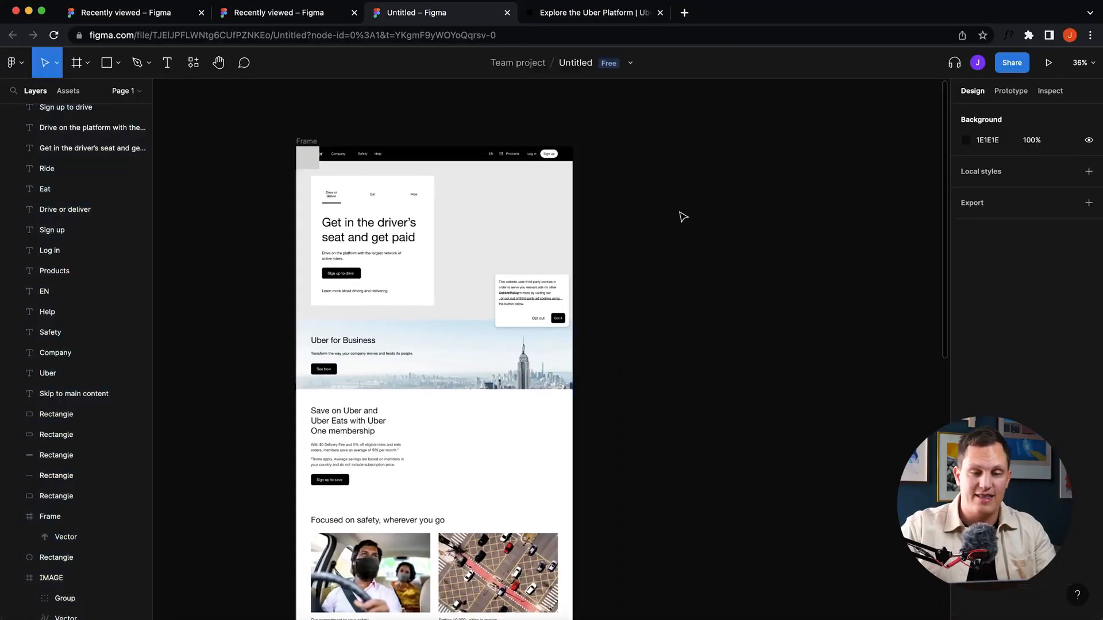
scroll(682, 213, "up", 5)
scroll(683, 213, "left", 2)
scroll(813, 295, "left", 1)
scroll(812, 296, "up", 3)
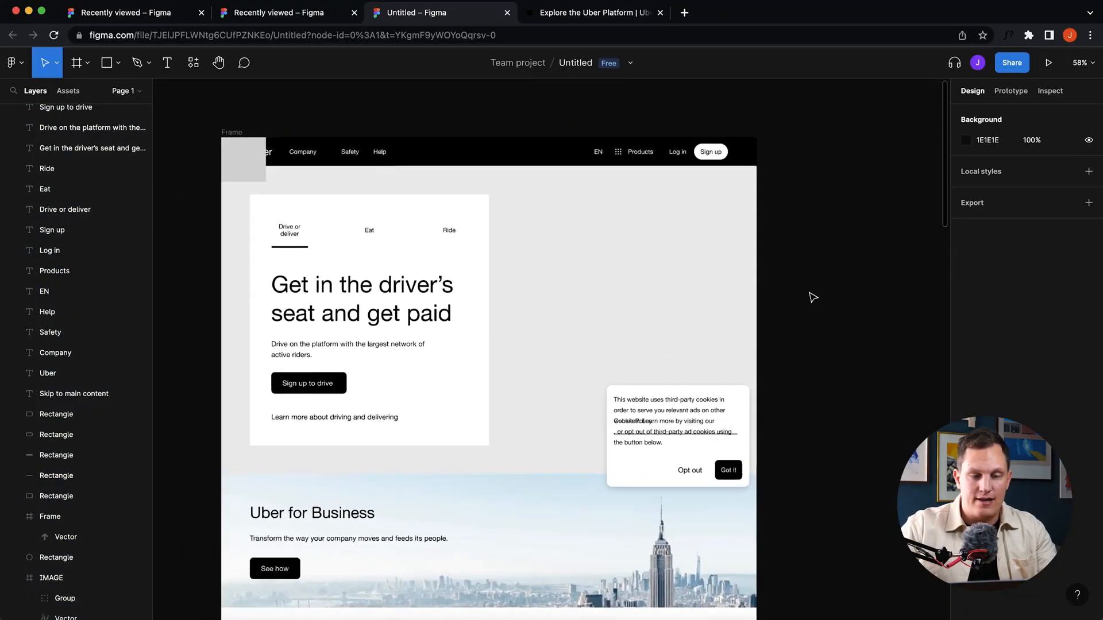
scroll(812, 296, "left", 2)
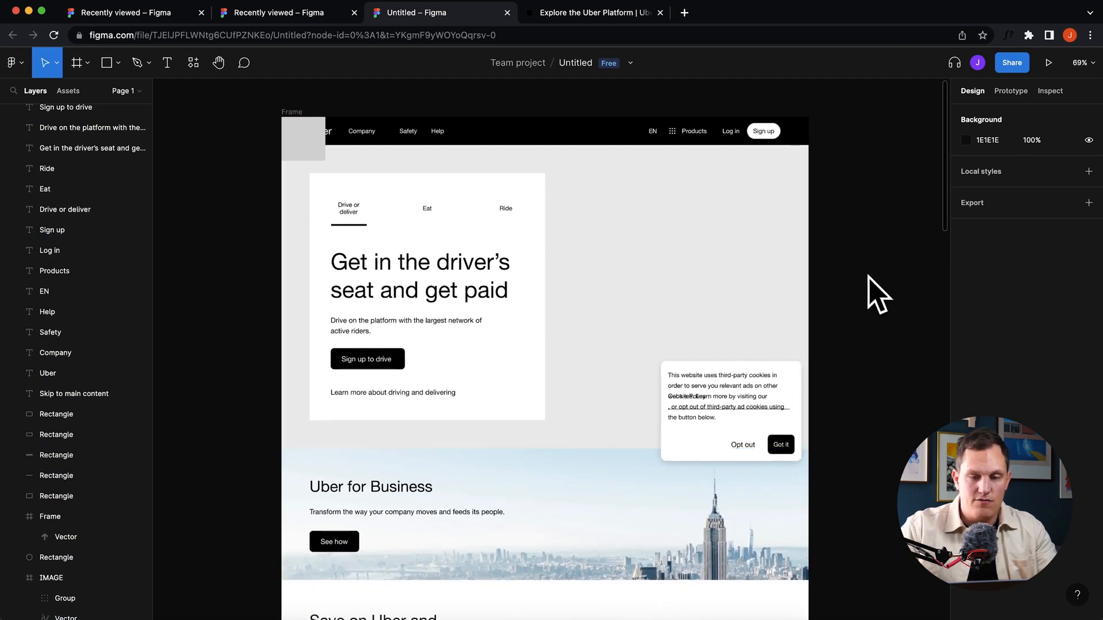
scroll(784, 428, "up", 5)
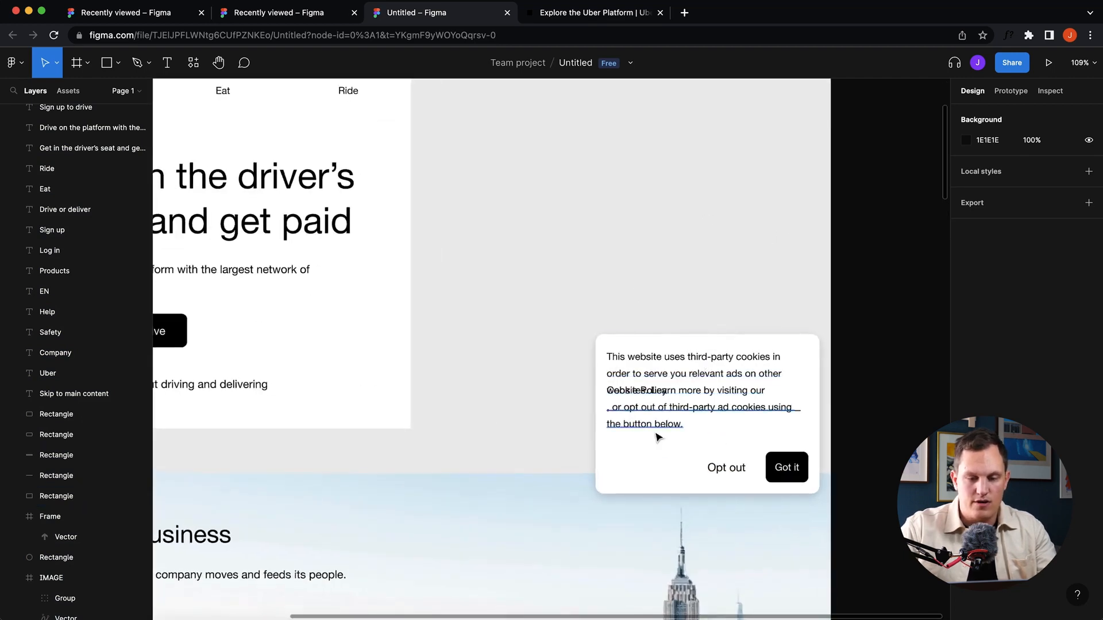
scroll(757, 411, "down", 2)
scroll(718, 463, "down", 3)
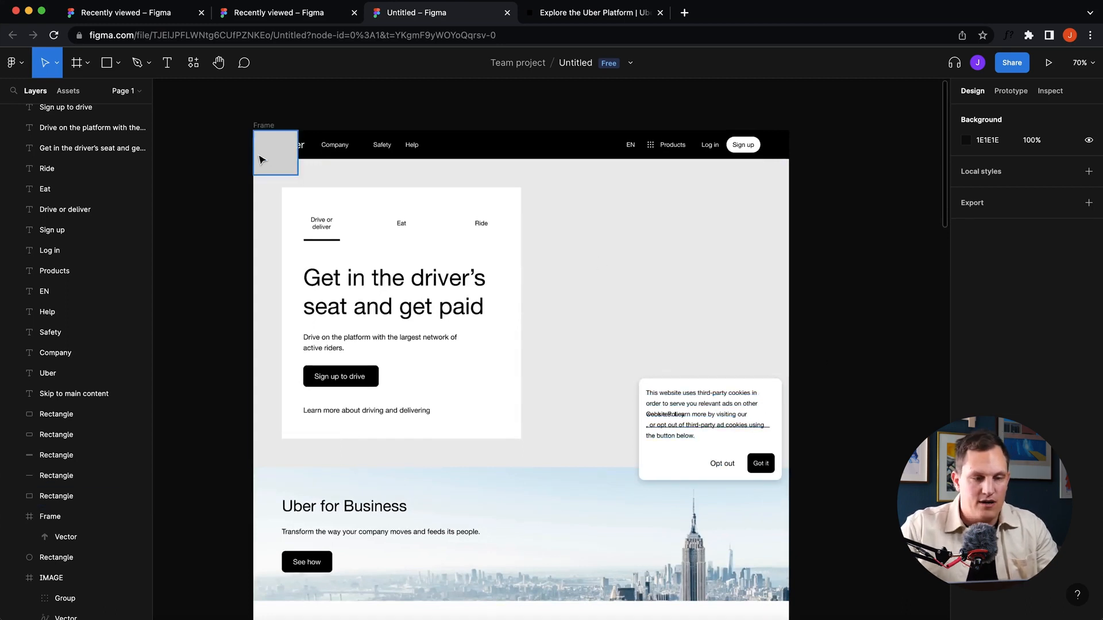
scroll(267, 165, "down", 1)
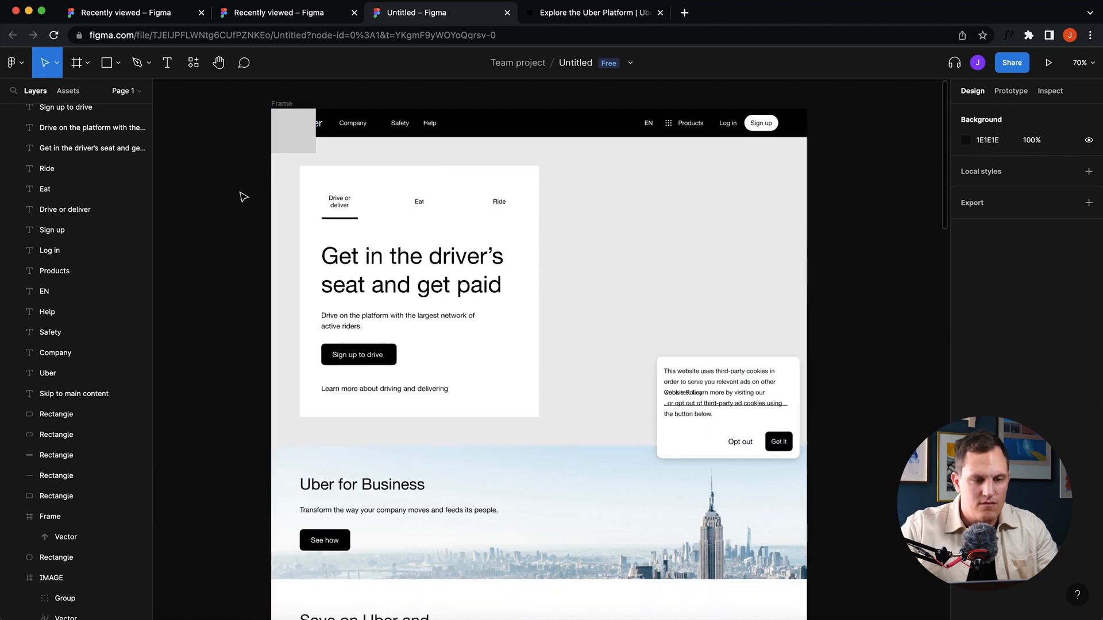
scroll(241, 192, "down", 8)
scroll(410, 245, "down", 10)
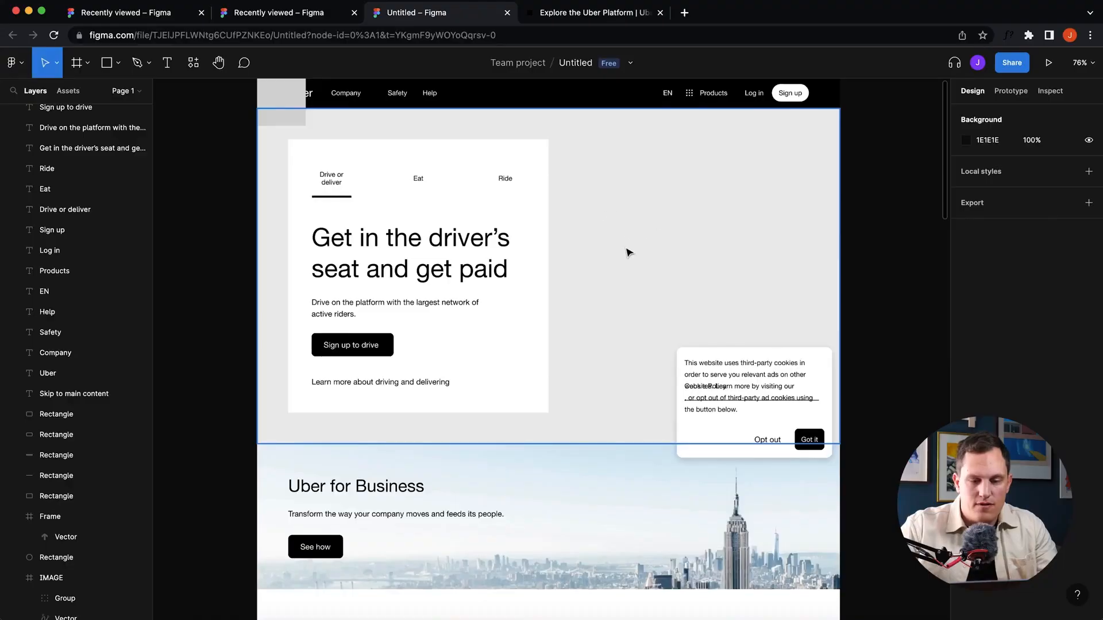
Step: Delete the grey rectangle that covers the hero image behind the "Get in the driver's seat" card
left_click(638, 263)
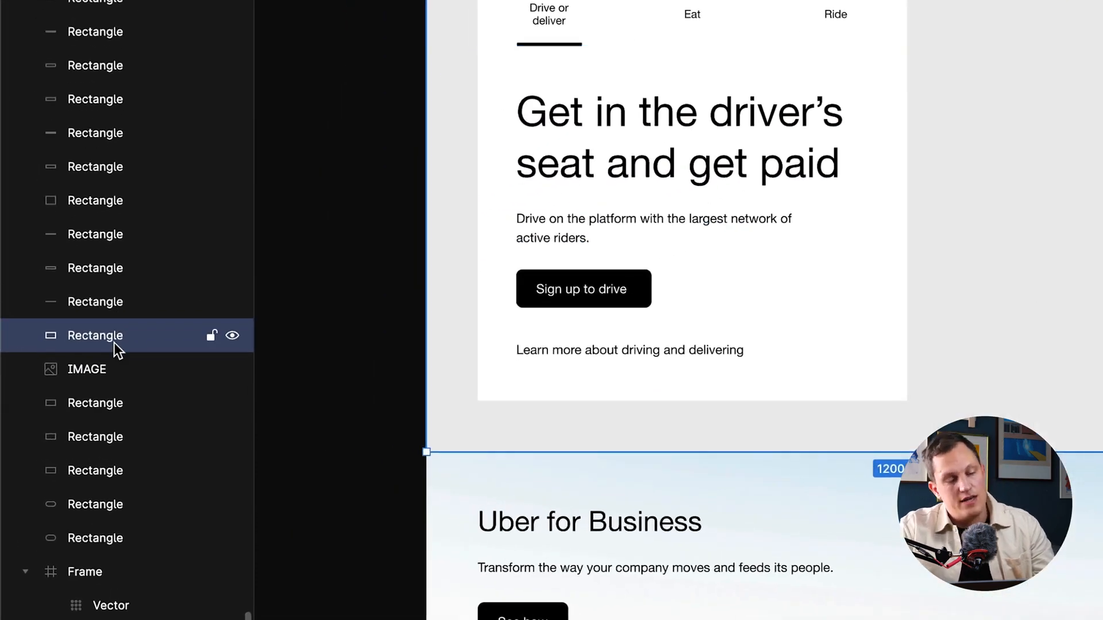
scroll(114, 342, "down", 1)
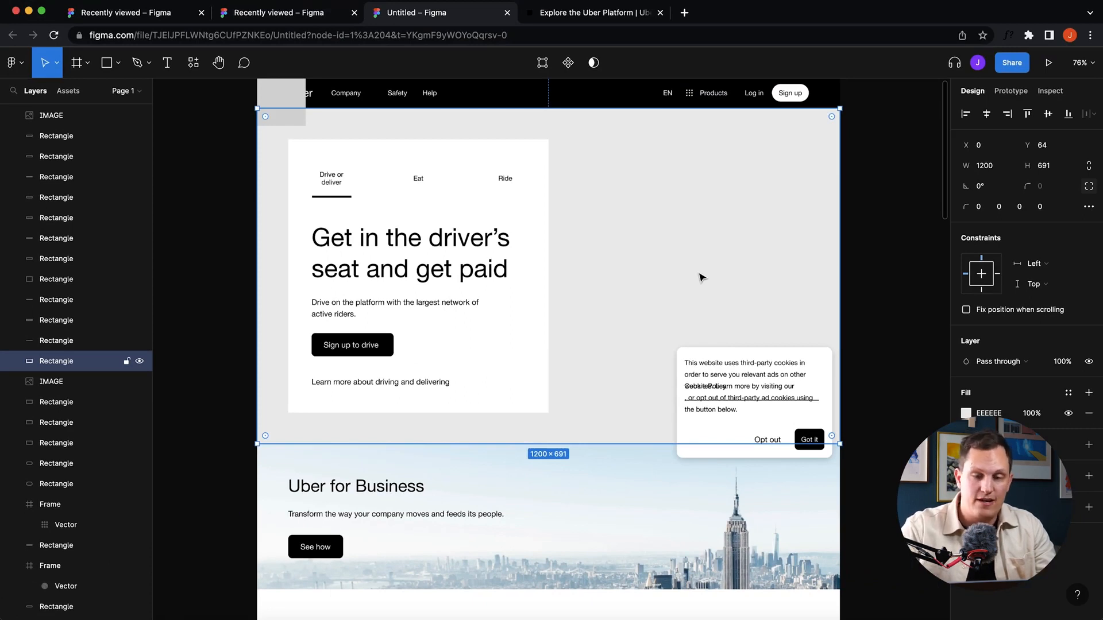
key("BackSpace")
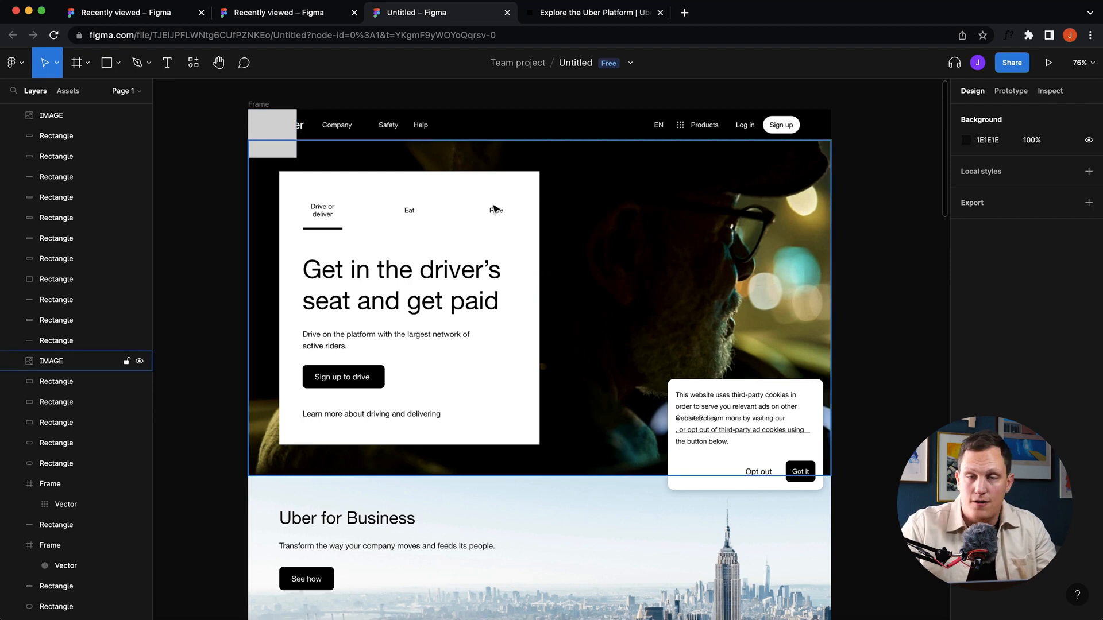
Step: Delete the grey square and the blue skip-link text overlapping the Uber logo in the page header
left_click(282, 129)
key("Delete")
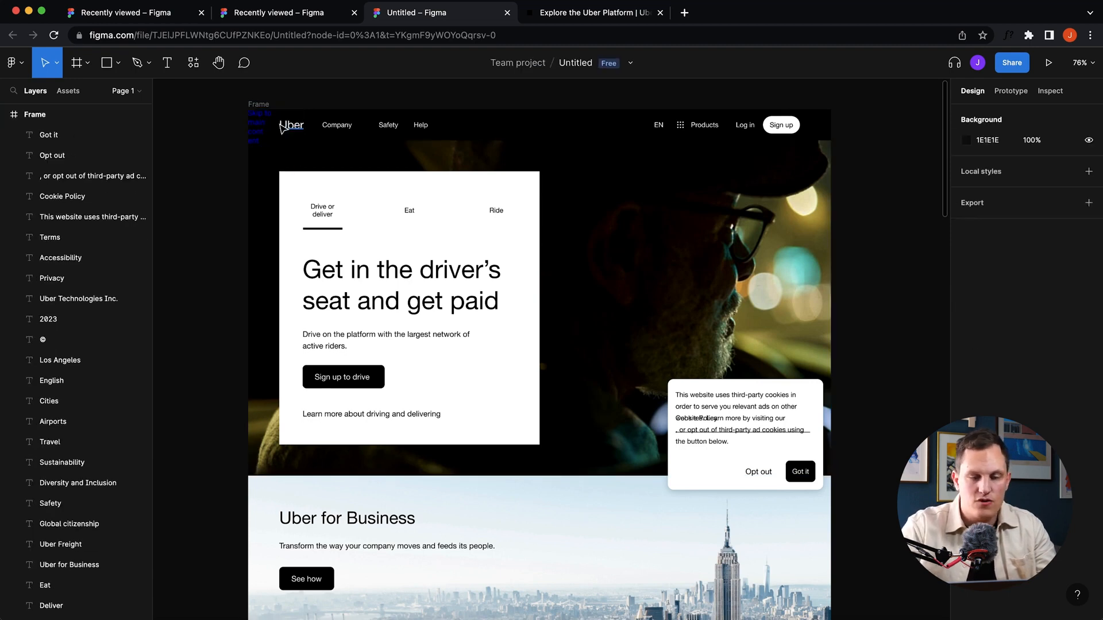
left_click(260, 134)
key("Delete")
scroll(303, 310, "up", 5)
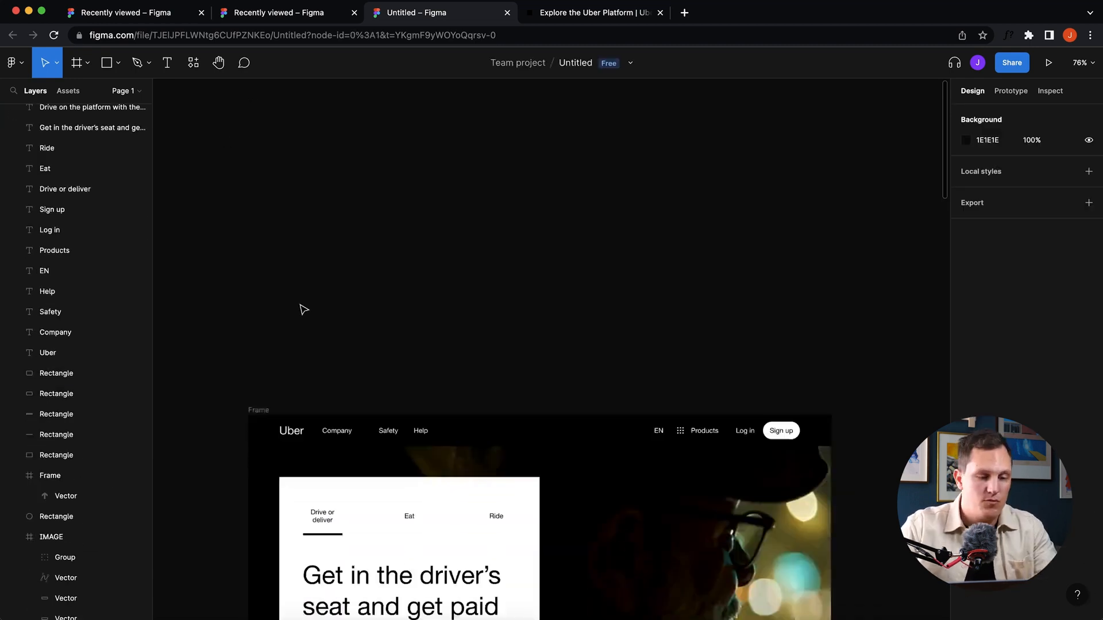
Step: Delete the overlapping text lines and the black underline from the imported cookie notice
scroll(306, 303, "down", 8)
scroll(726, 225, "up", 5)
scroll(726, 225, "up", 3)
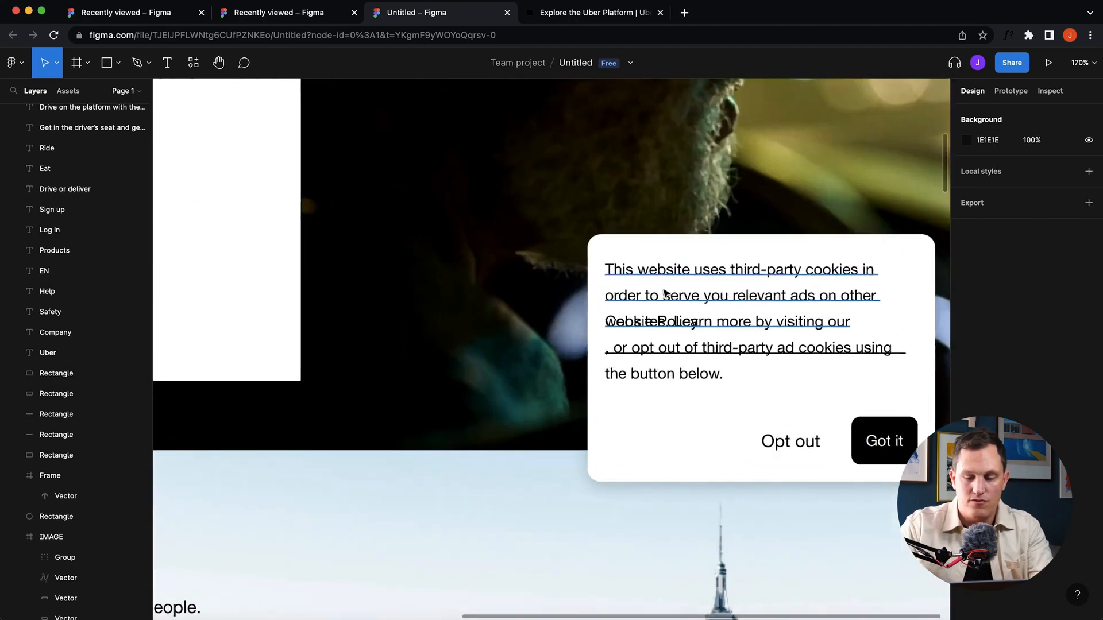
left_click(670, 307)
key("Delete")
left_click(667, 325)
key("Delete")
left_click(673, 344)
key("Delete")
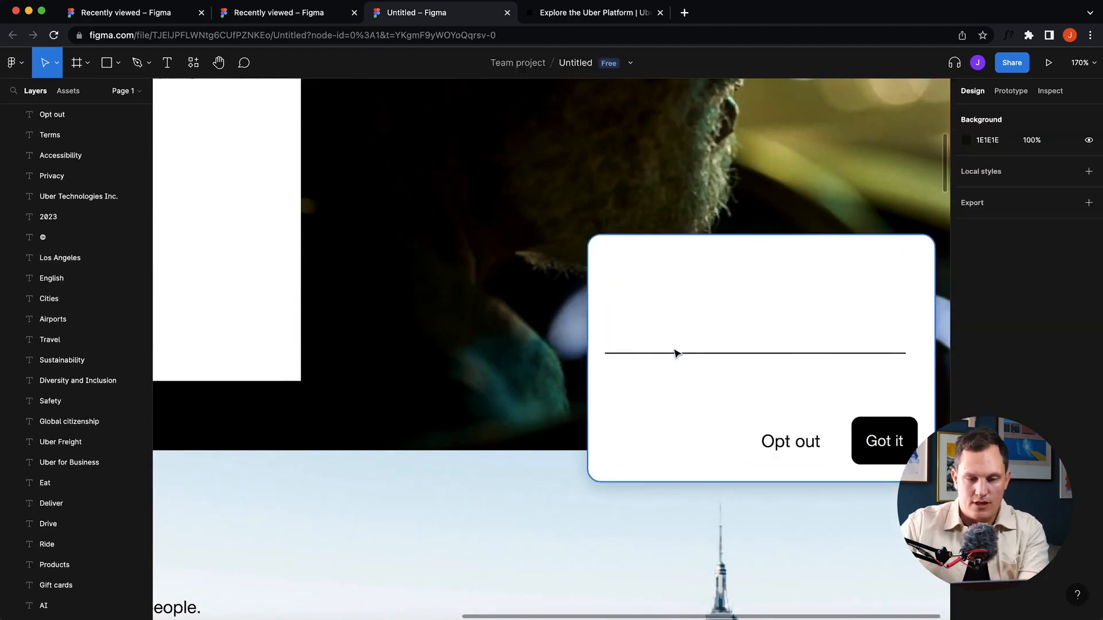
left_click(675, 354)
key("Delete")
Step: Delete the cookie notice's white background, "Opt out" text, "Got it" label and black button
left_click(706, 356)
scroll(706, 356, "down", 1)
scroll(706, 357, "up", 1)
scroll(706, 356, "right", 1)
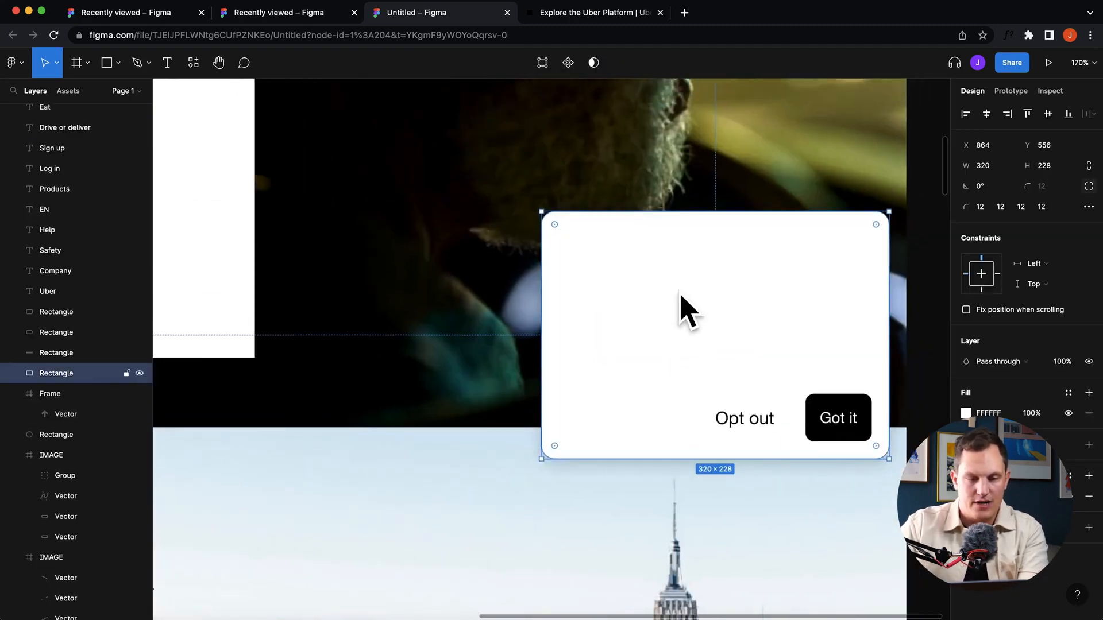
key("Delete")
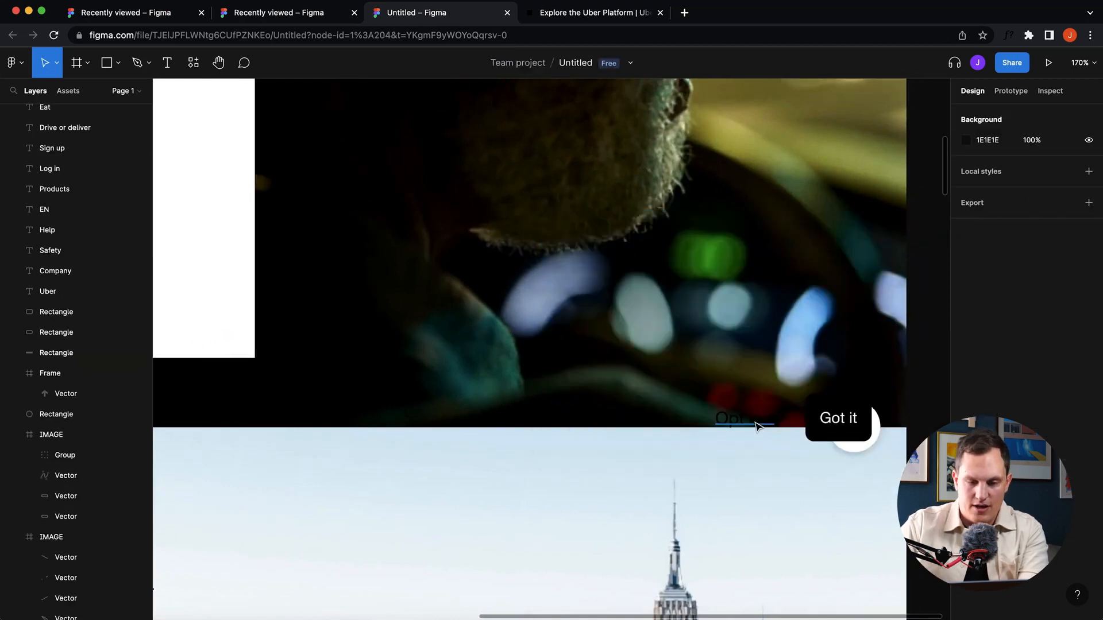
left_click(844, 423)
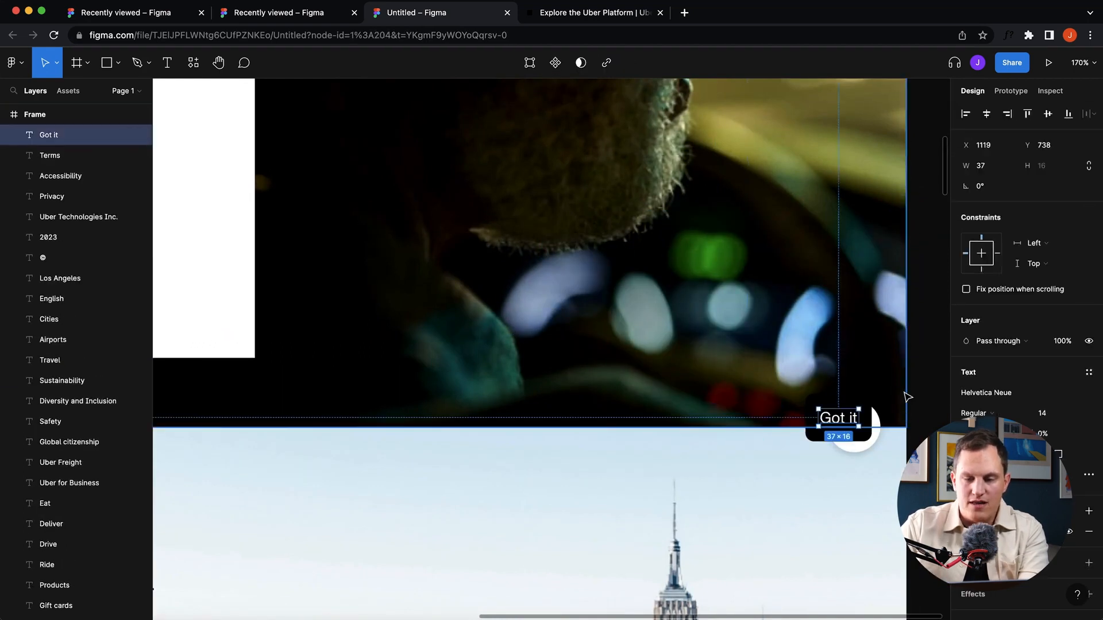
key("Delete")
left_click(849, 413)
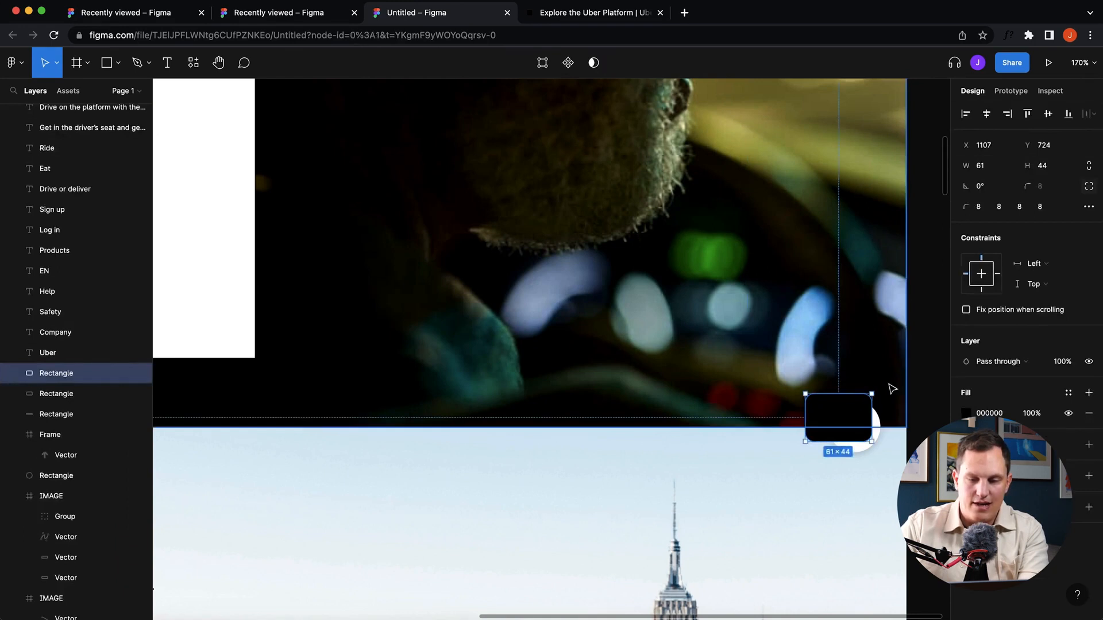
key("Delete")
Step: Try deleting the hero image behind the "Get in the driver's seat" card and undo the deletion
left_click(892, 405)
key("shift+2")
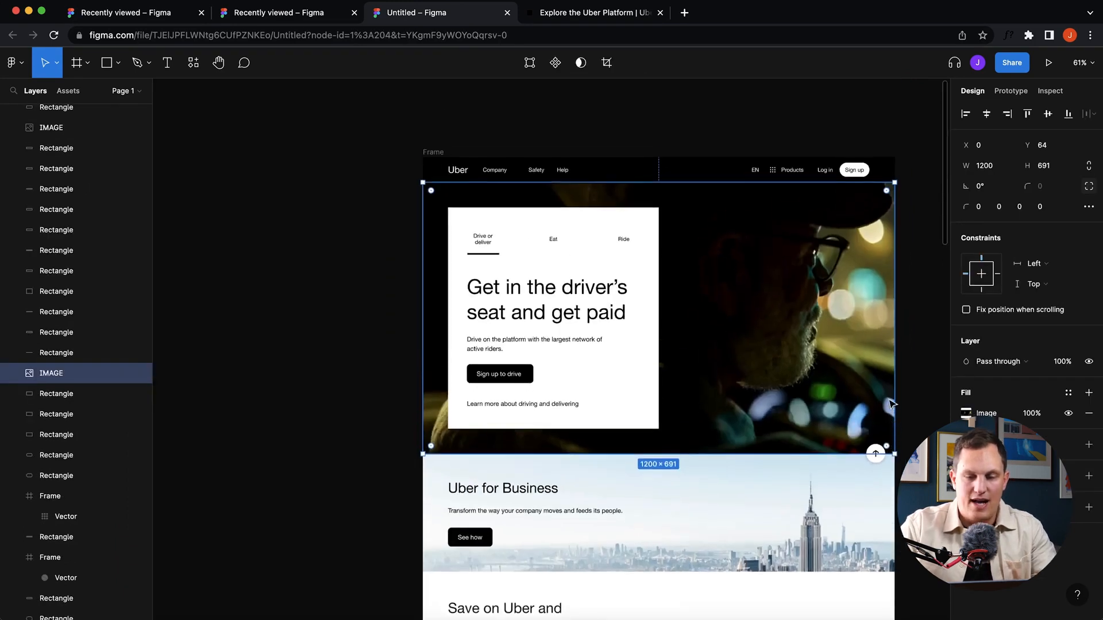
key("Delete")
scroll(853, 390, "right", 5)
scroll(852, 395, "down", 1)
scroll(853, 395, "up", 1)
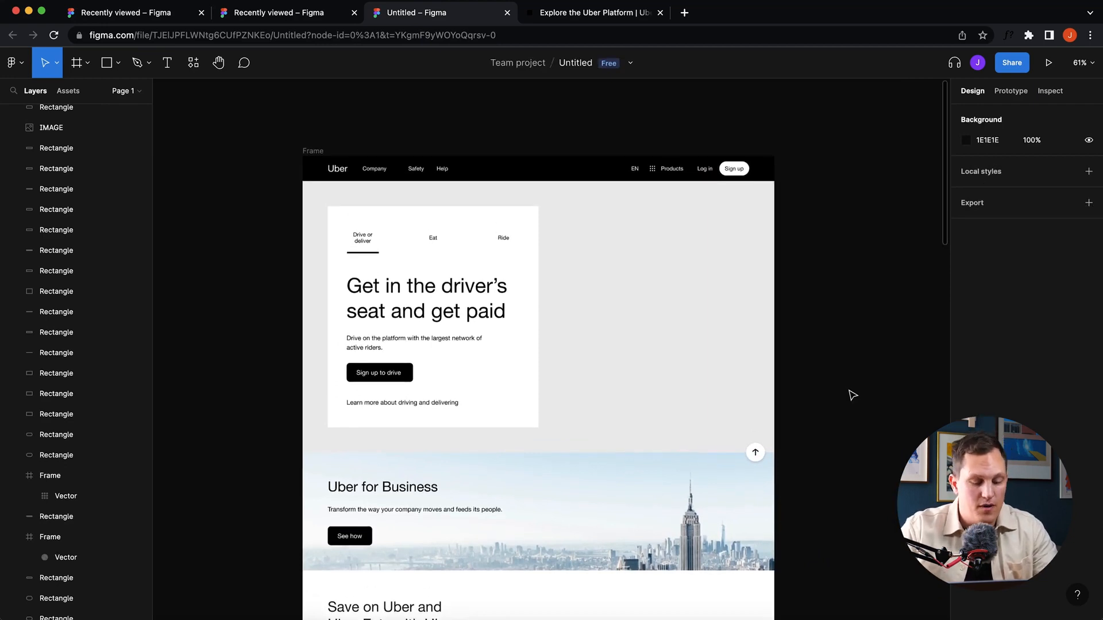
key("super+z")
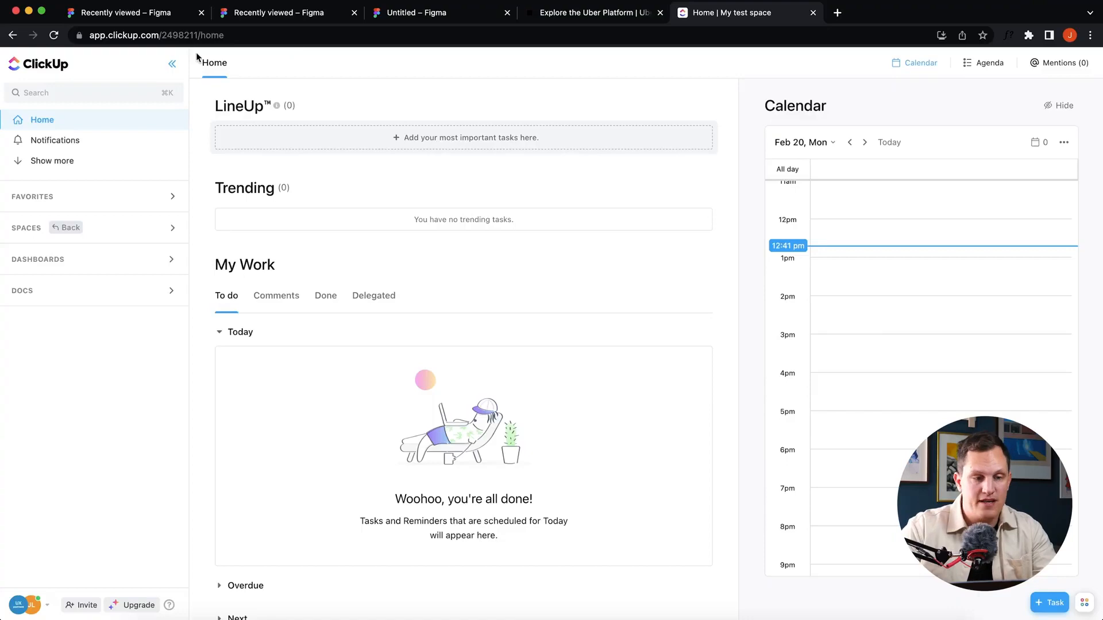
Step: Try to import the ClickUp home page from its copied URL with the Builder.io plugin
left_click(246, 36)
key("ctrl+c")
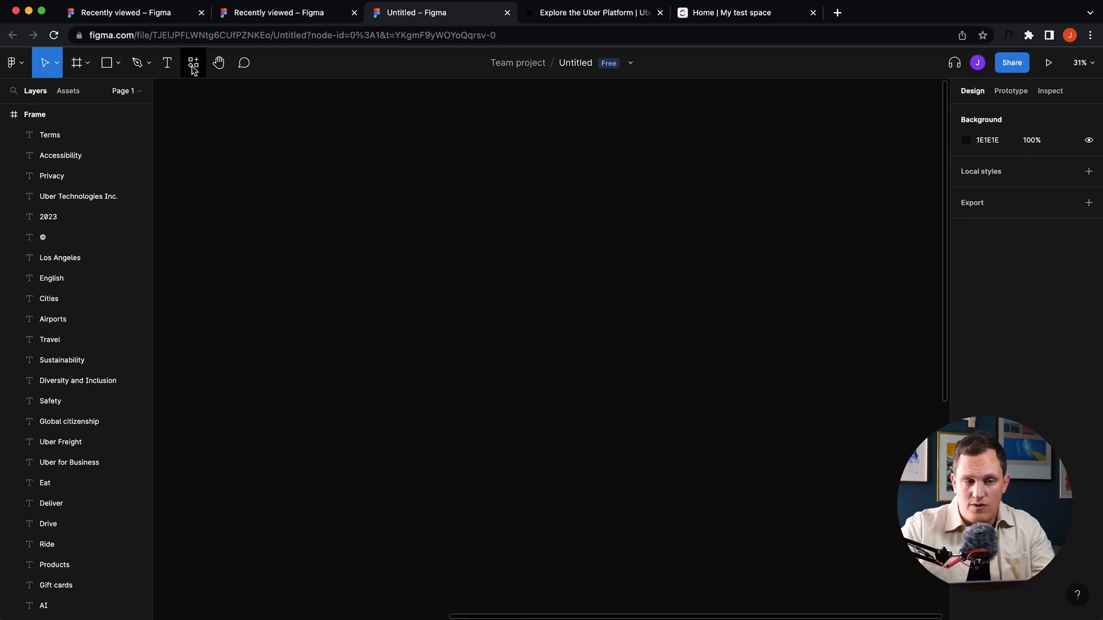
right_click(608, 181)
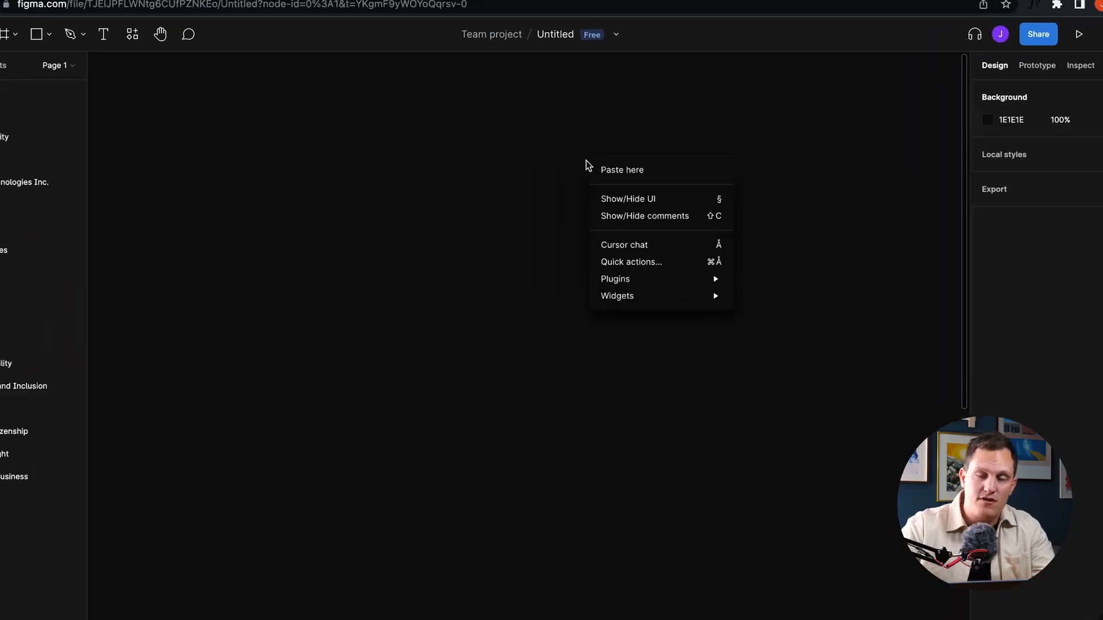
mouse_move(645, 281)
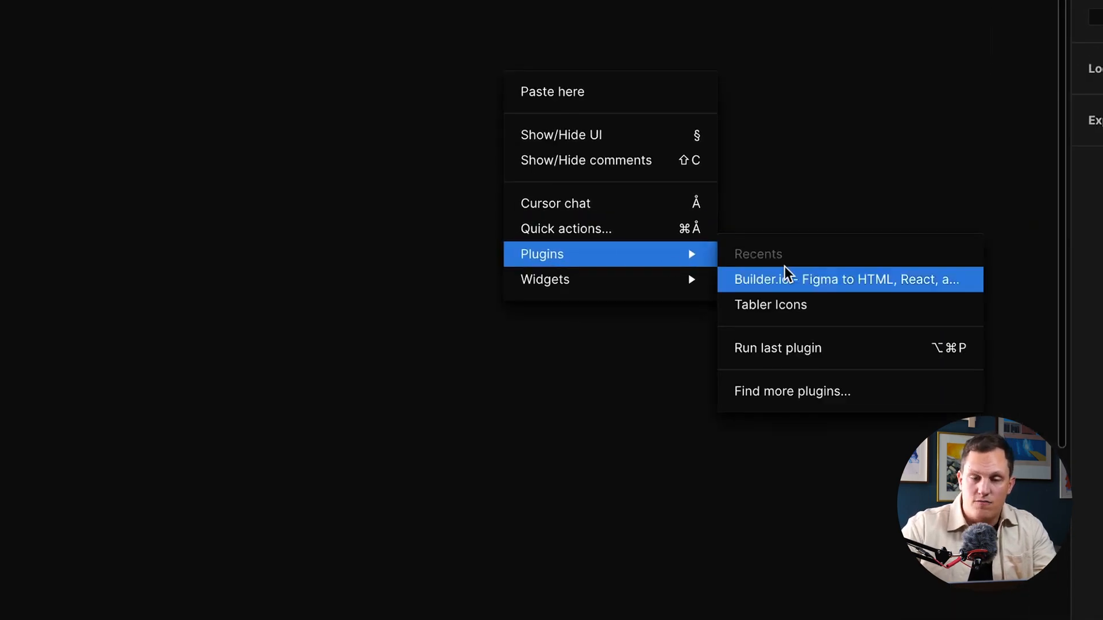
left_click(814, 285)
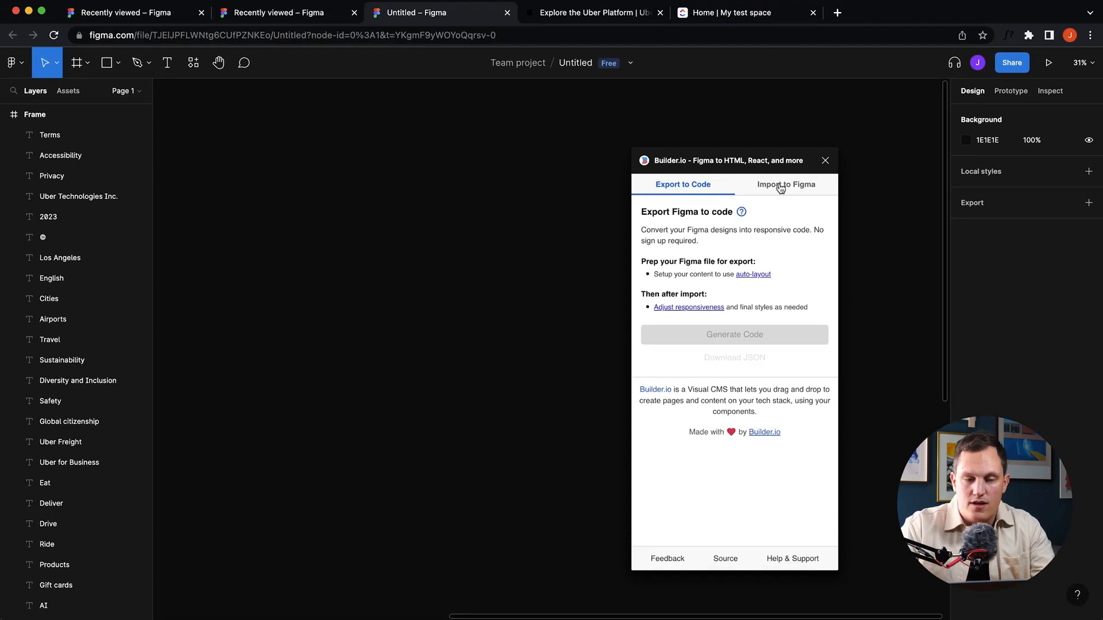
left_click(780, 185)
key("ctrl+v")
left_click(632, 347)
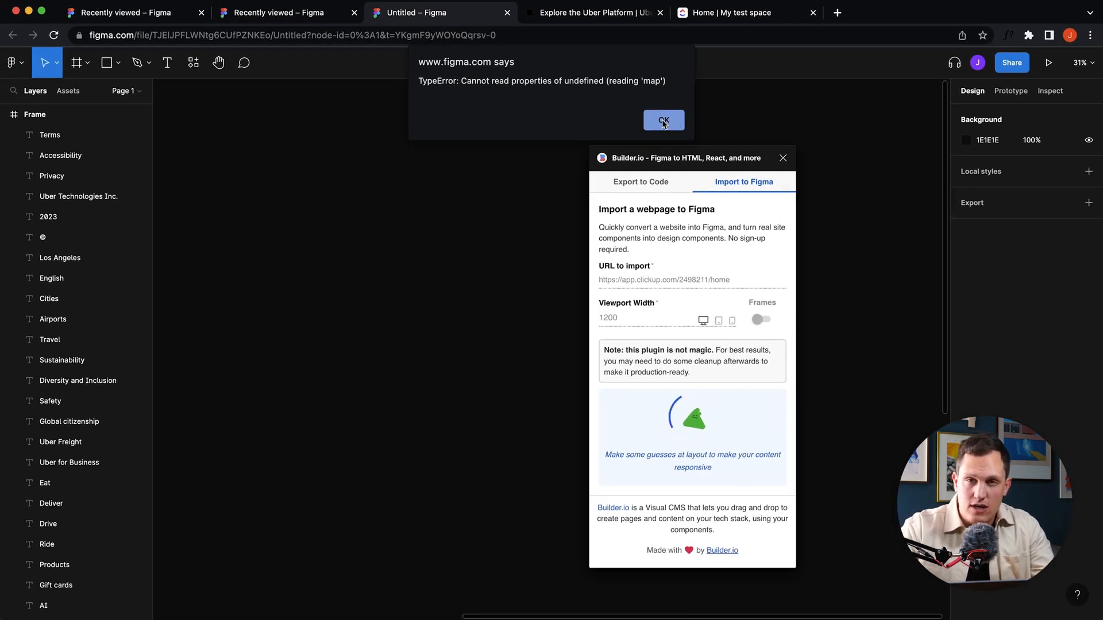
left_click(664, 121)
left_click(784, 159)
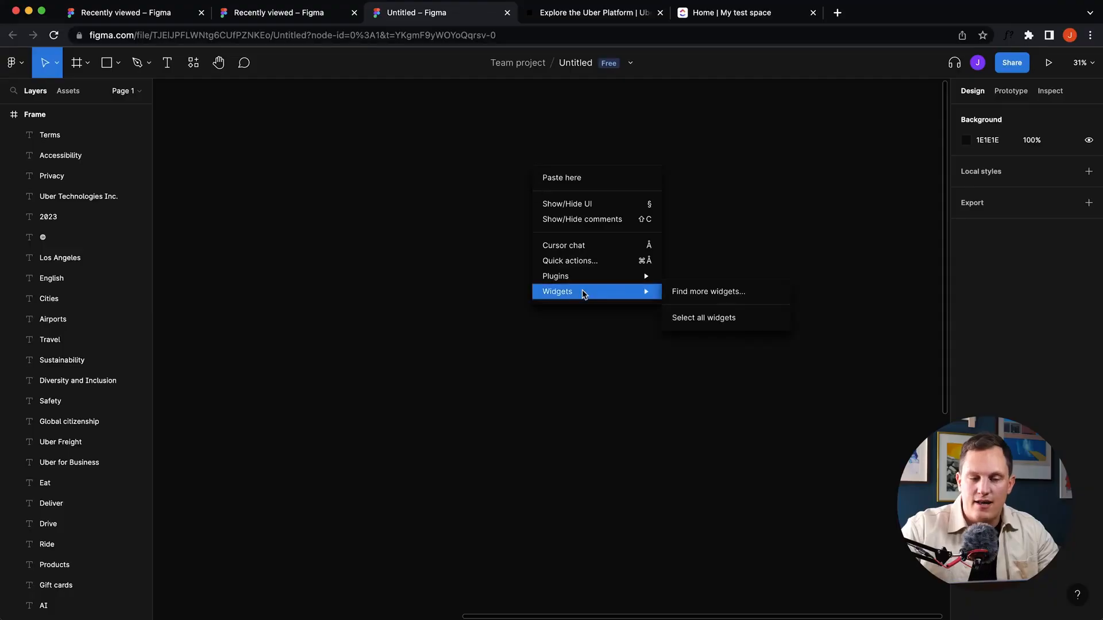
Step: Open the Builder.io plugin's webpage import view and check the store page of its HTML to Figma Chrome extension
mouse_move(583, 276)
left_click(701, 293)
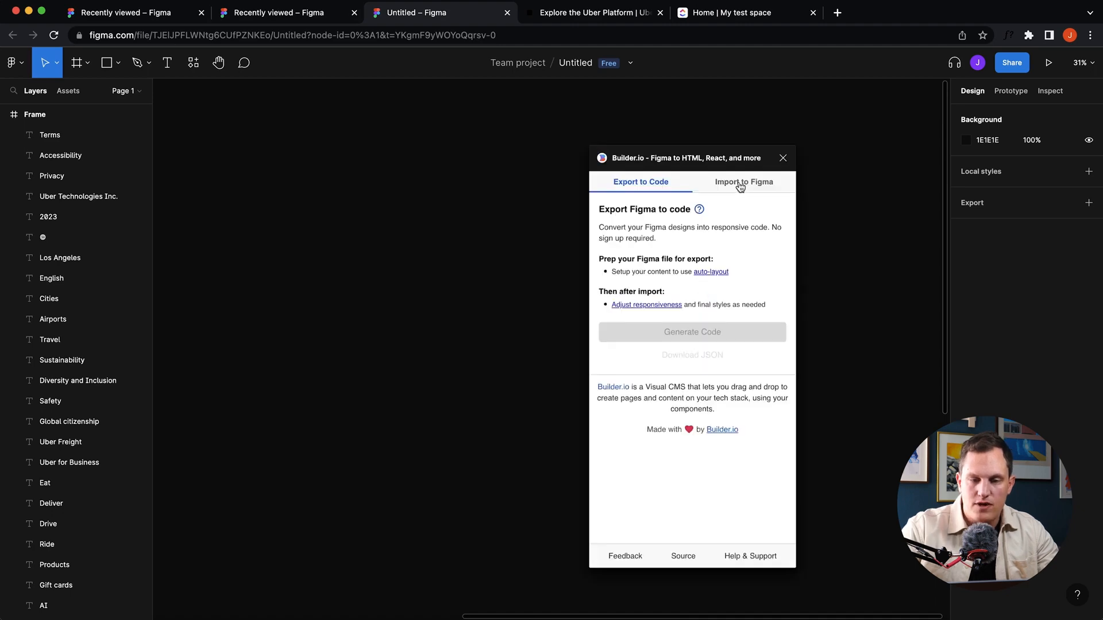
left_click(740, 187)
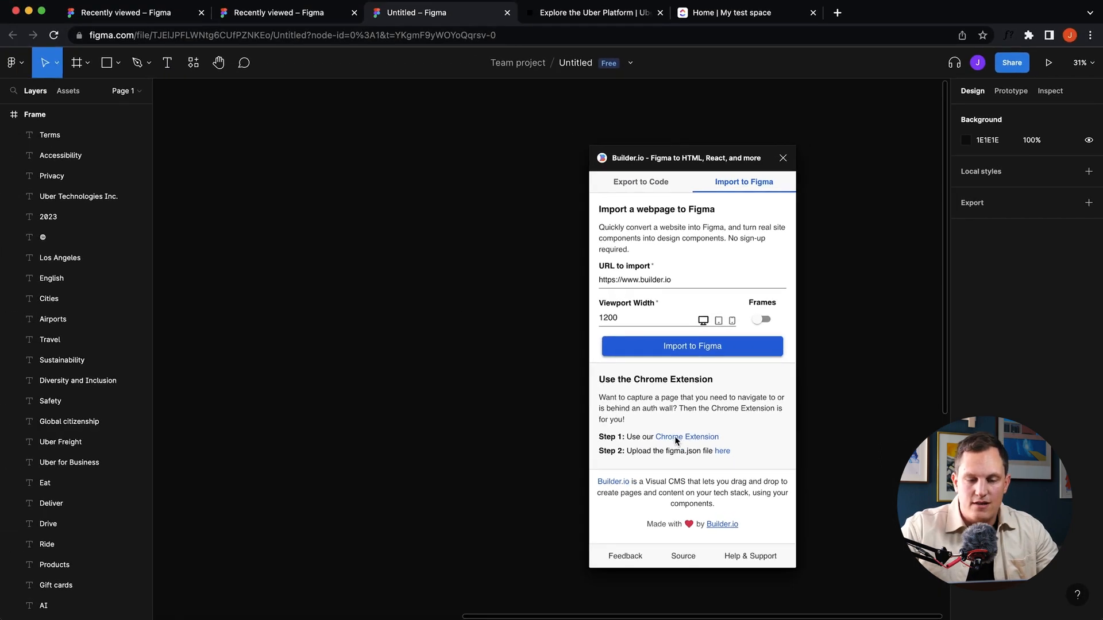
left_click(483, 453)
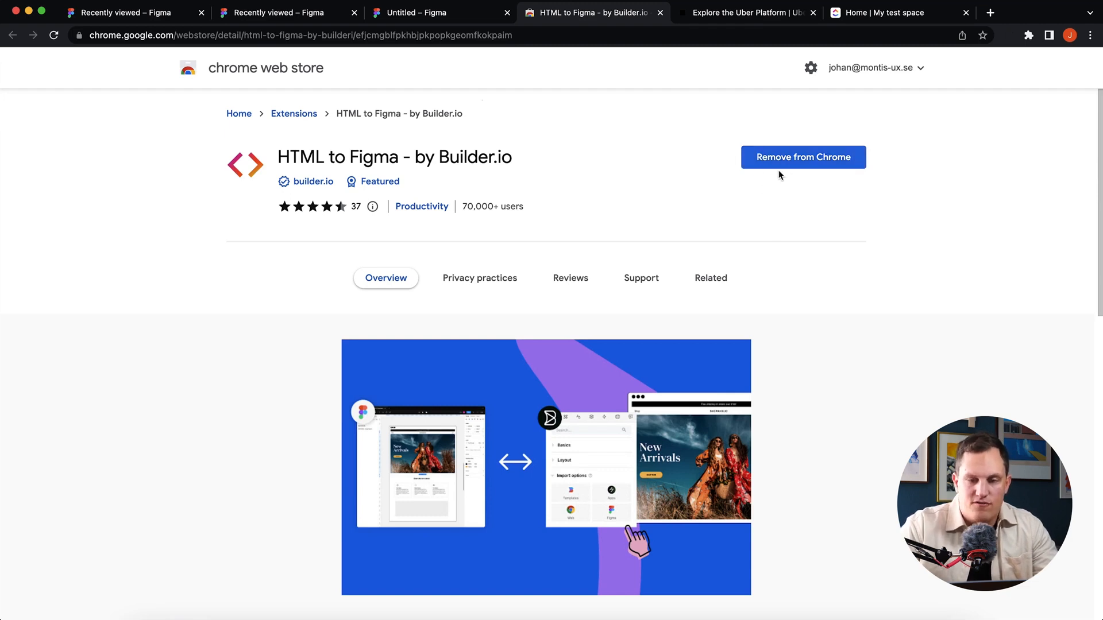
left_click(660, 13)
Step: Capture the ClickUp home page with the HTML to Figma browser extension
left_click(725, 19)
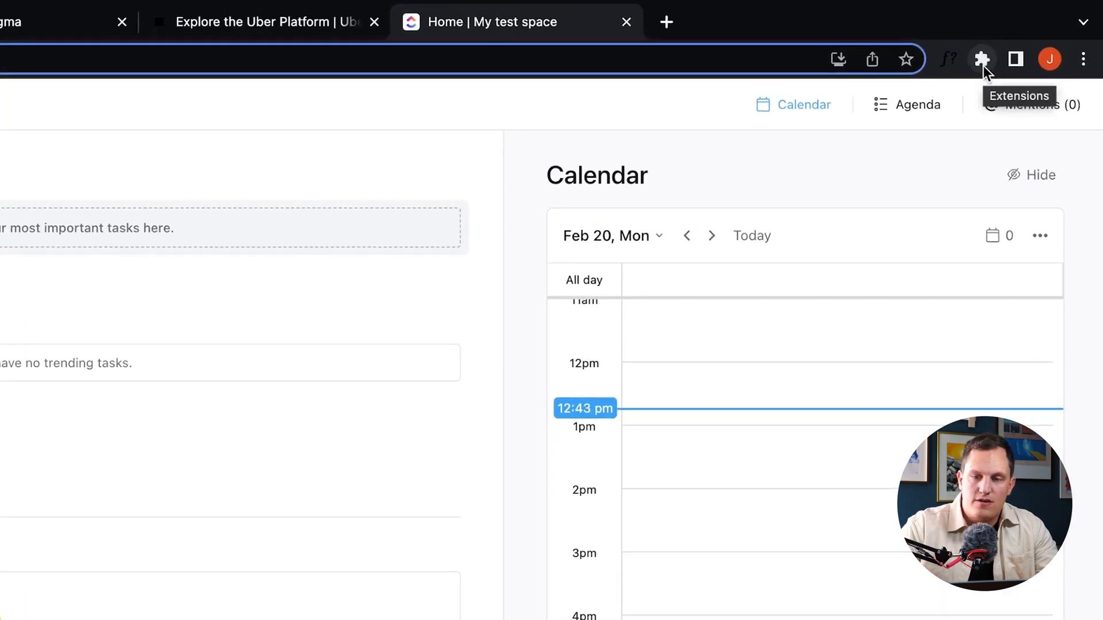
left_click(982, 64)
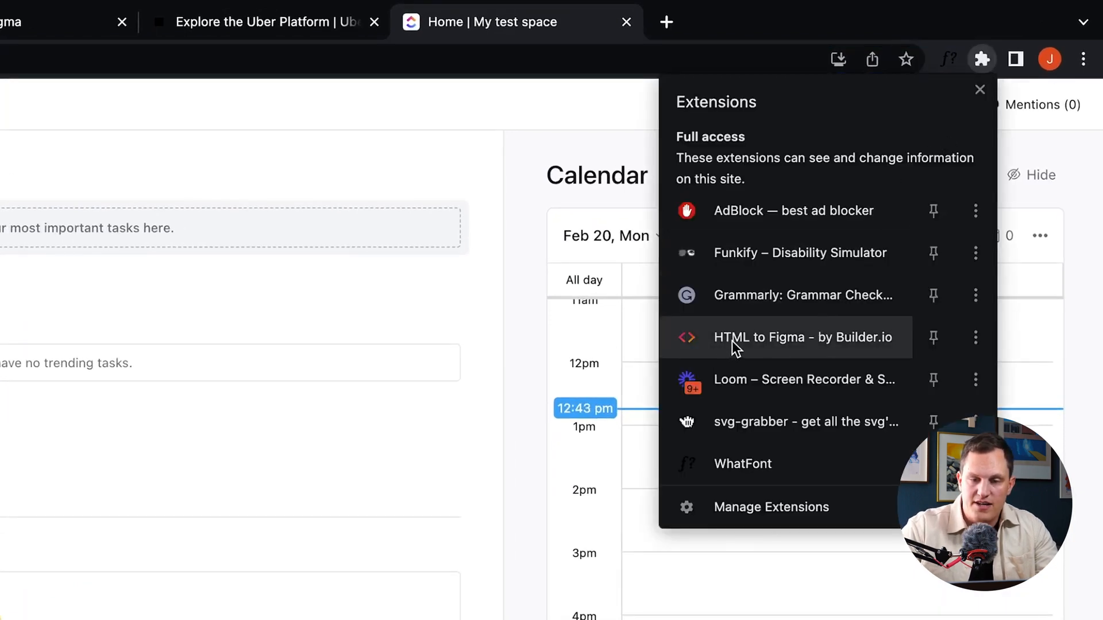
left_click(786, 337)
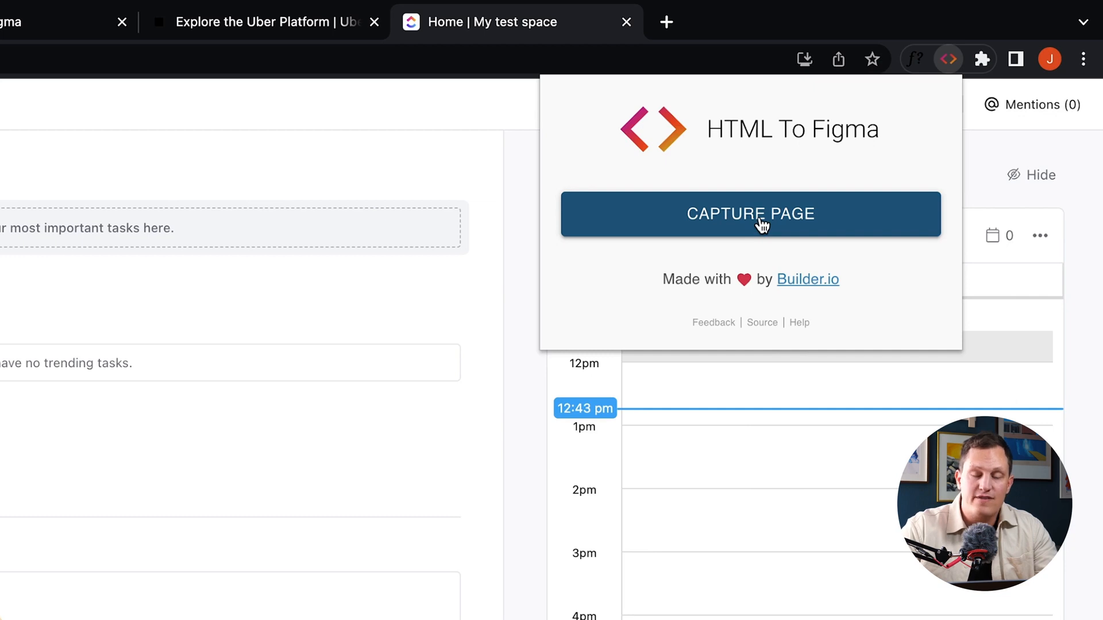
left_click(761, 221)
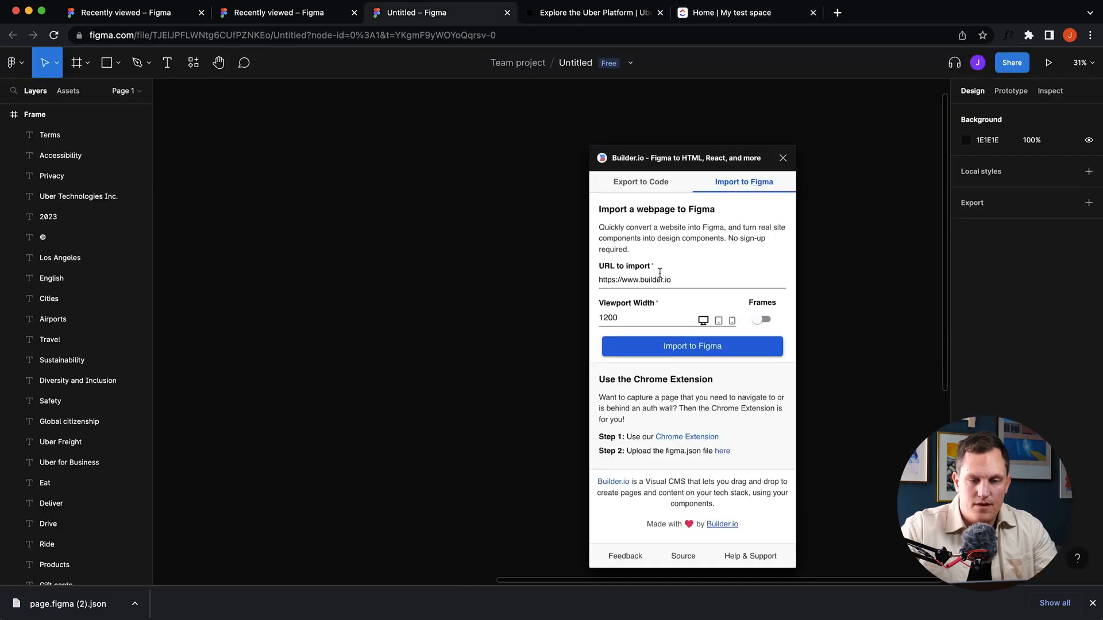
Step: Upload the captured file page.figma (2).json from Downloads through the Builder.io plugin in Figma
left_click_drag(700, 164, 597, 126)
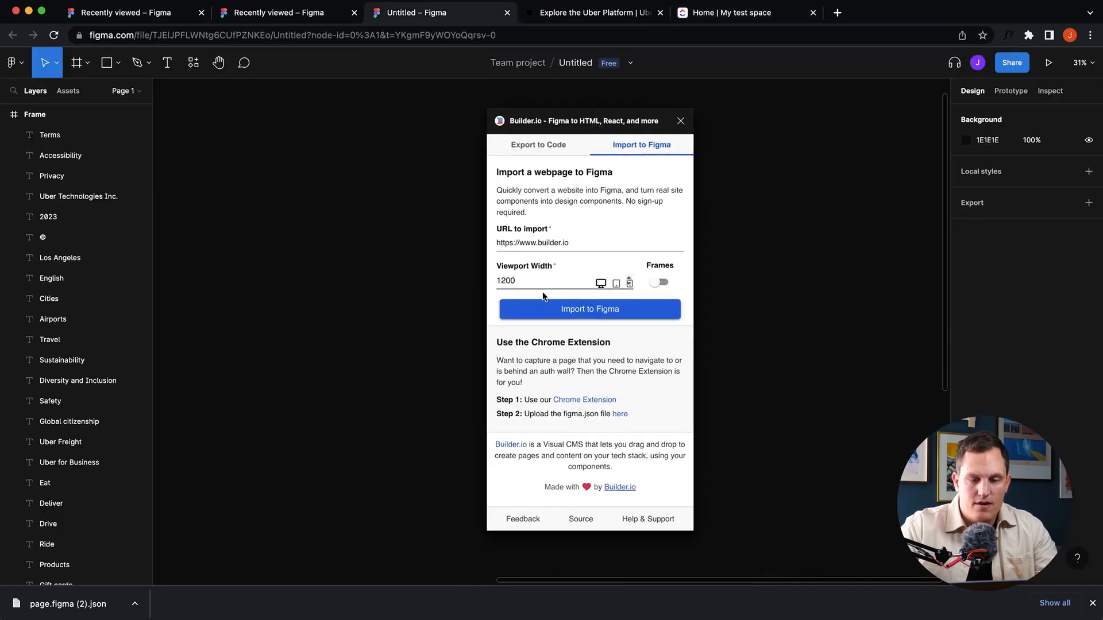
left_click(620, 415)
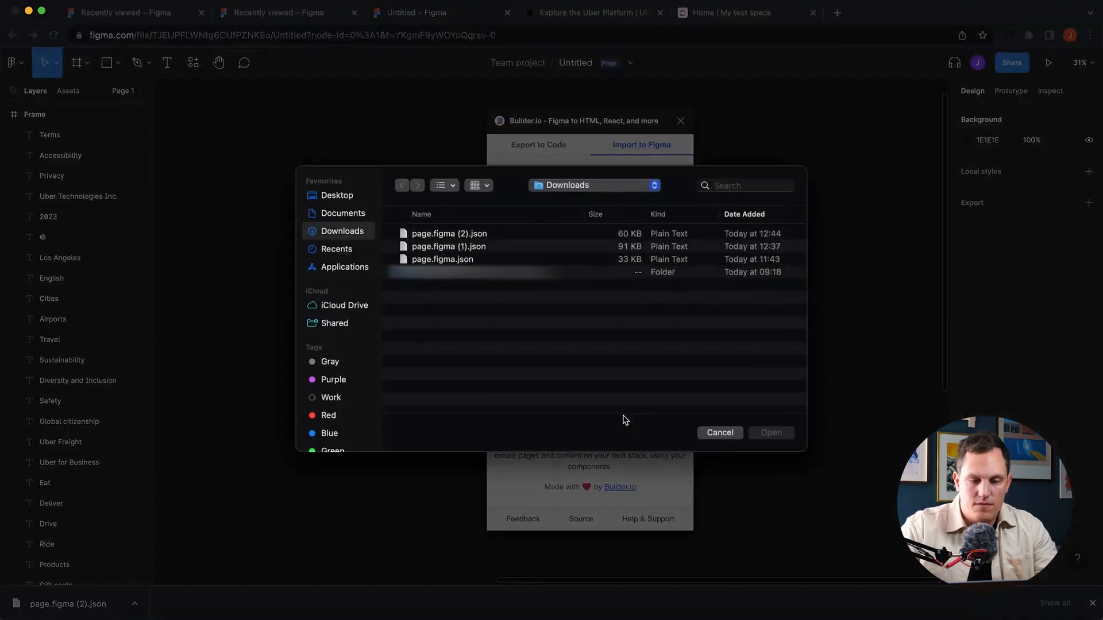
left_click(448, 235)
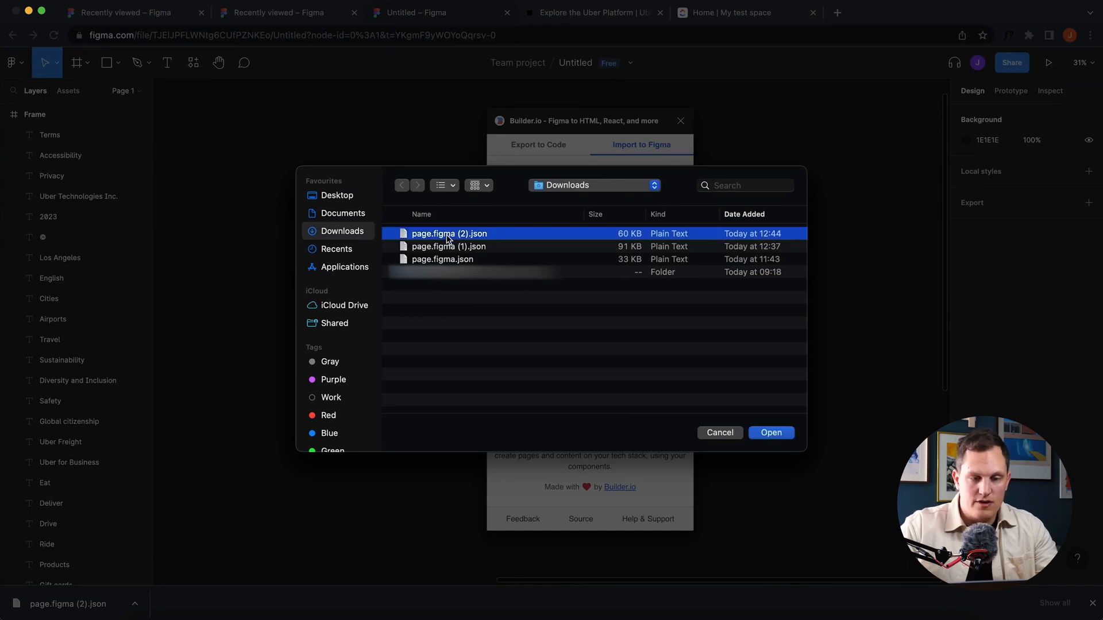
Step: Move the imported ClickUp frame beside the Uber page, to the right of it at about X 1781, Y 0
scroll(726, 297, "down", 3)
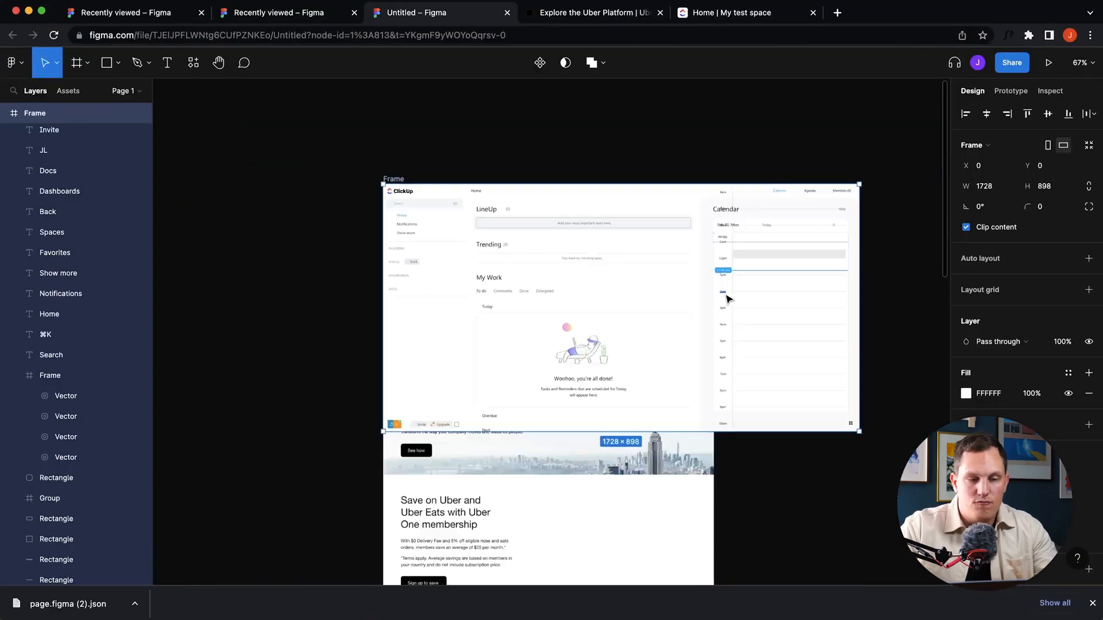
scroll(726, 297, "up", 1)
scroll(726, 296, "right", 2)
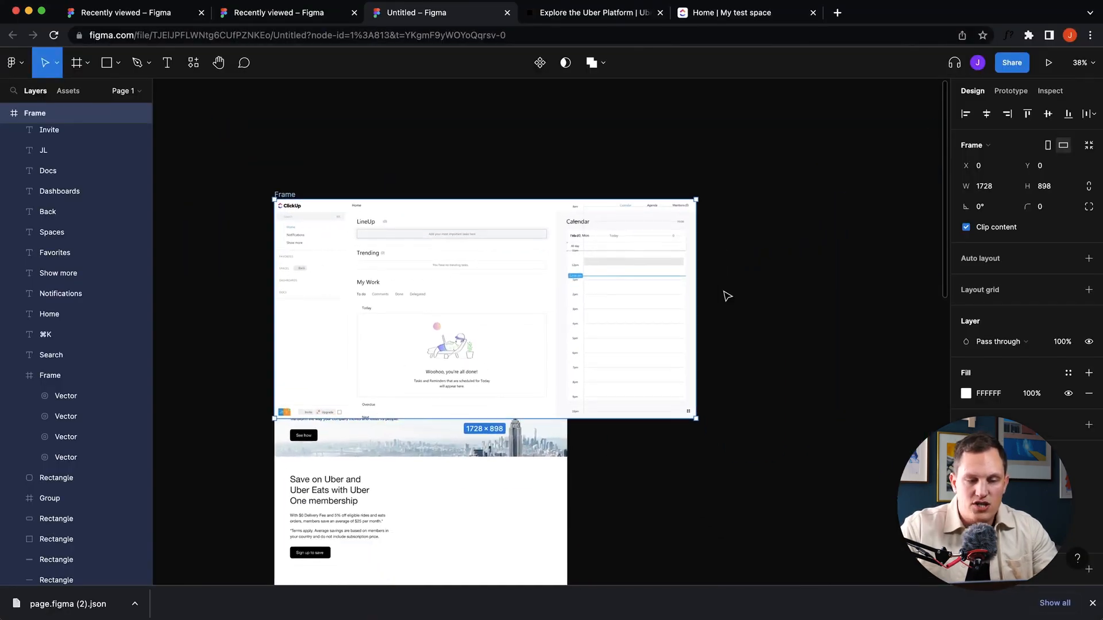
left_click_drag(285, 195, 721, 196)
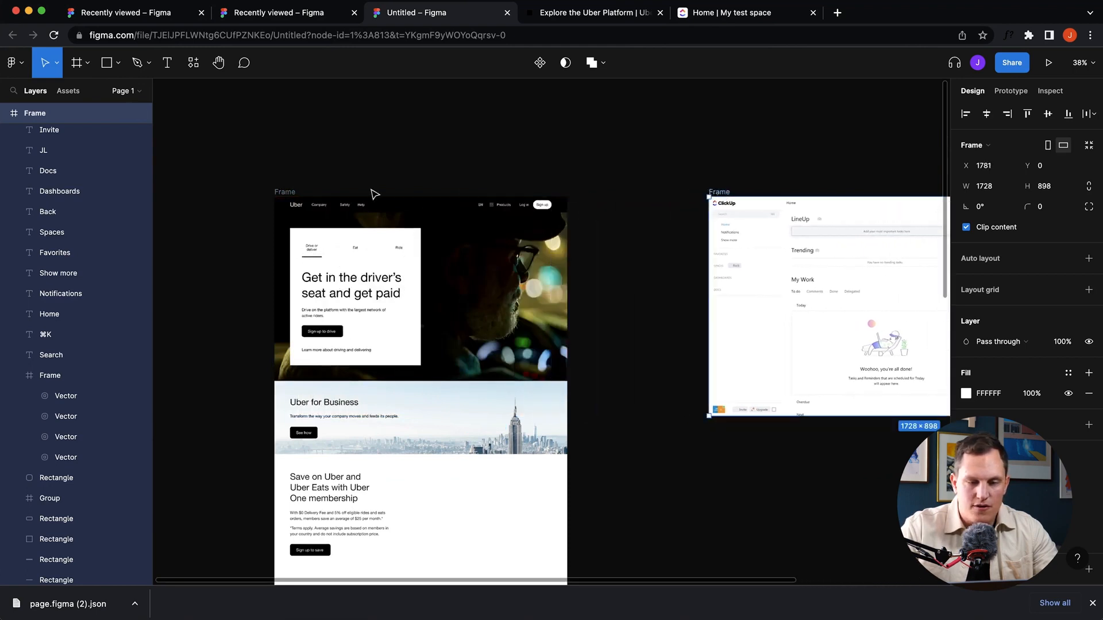
Step: Examine the imported ClickUp frame for how well its layout and elements were converted
scroll(374, 190, "right", 5)
scroll(577, 170, "up", 5)
scroll(576, 170, "down", 3)
scroll(448, 222, "up", 2)
scroll(448, 222, "right", 2)
scroll(450, 217, "up", 3)
left_click(534, 175)
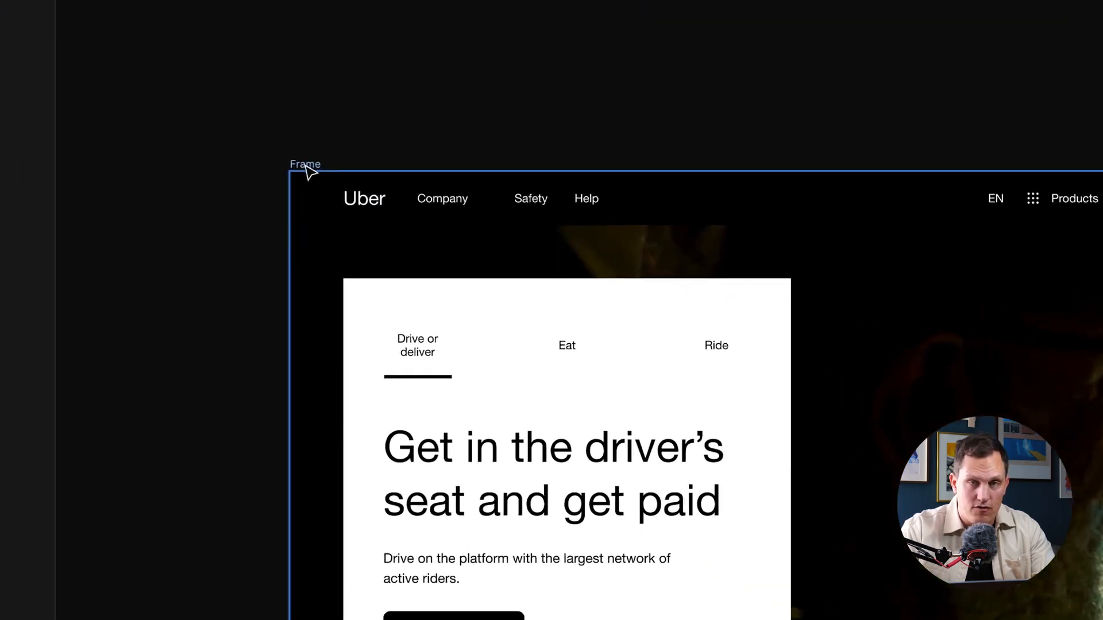
Step: Rename the Uber page's frame to "uber landing page ORIGINAL"
left_click(303, 167)
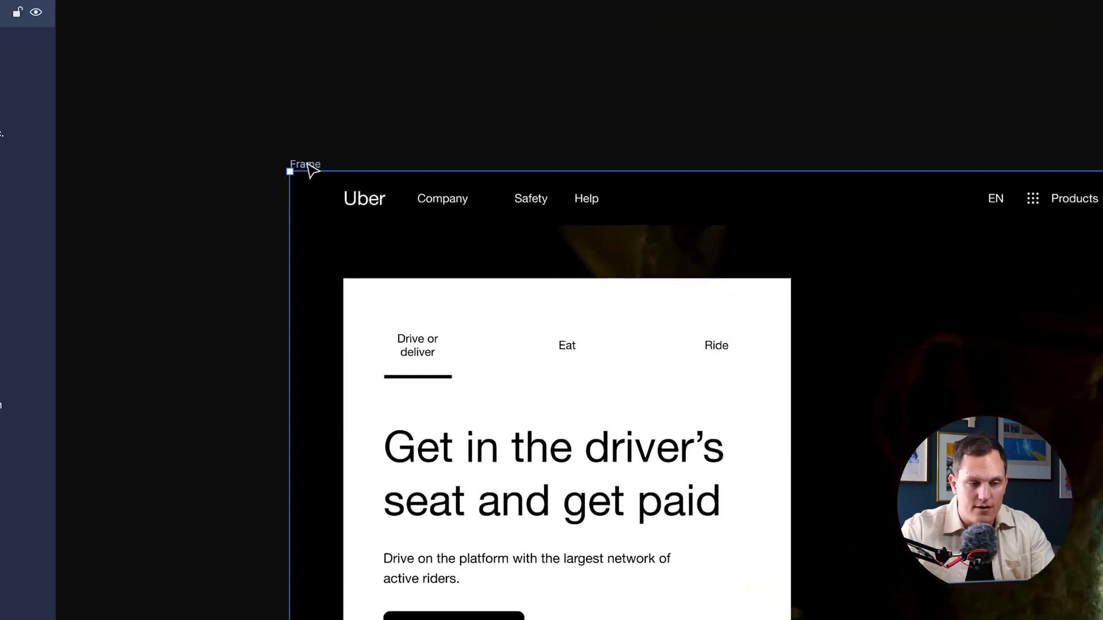
double_click(304, 165)
type("uber landin")
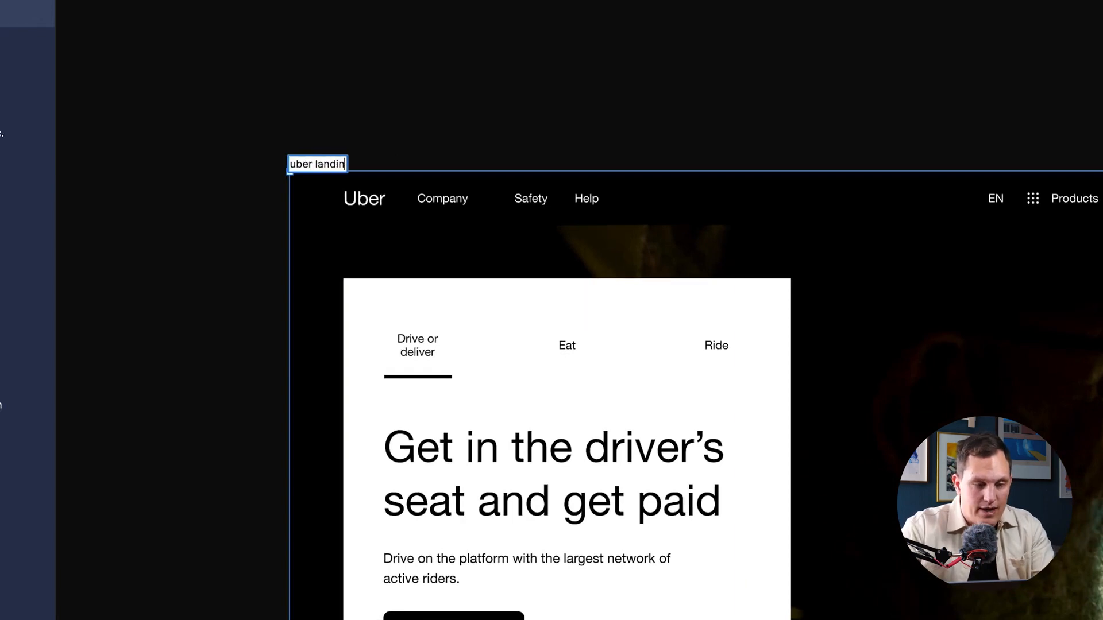
type("g page ORIGINAL")
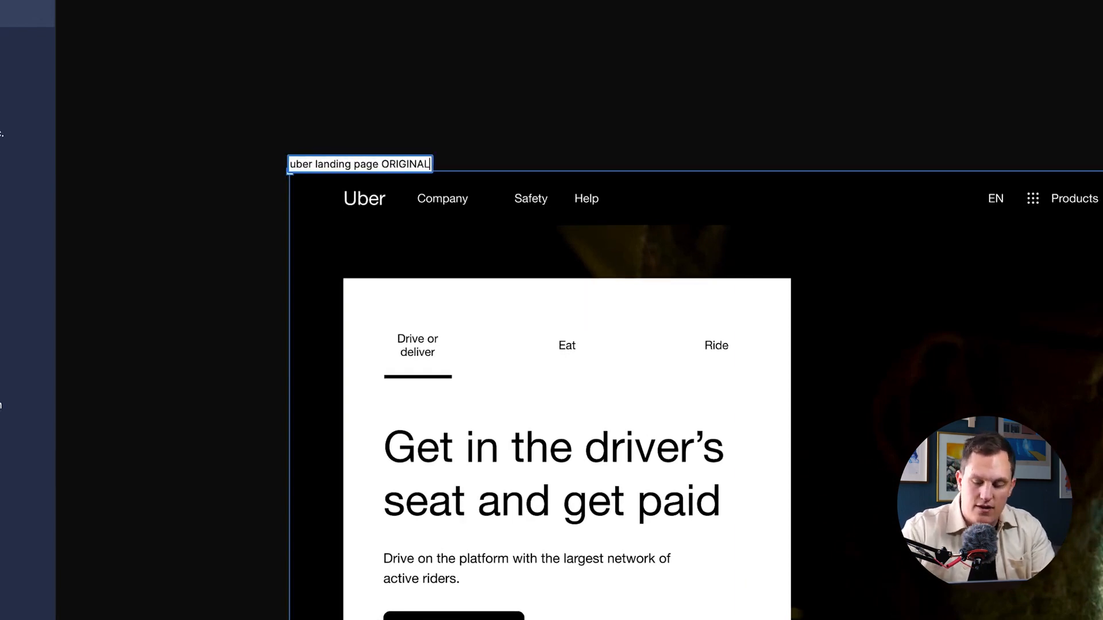
key("Return")
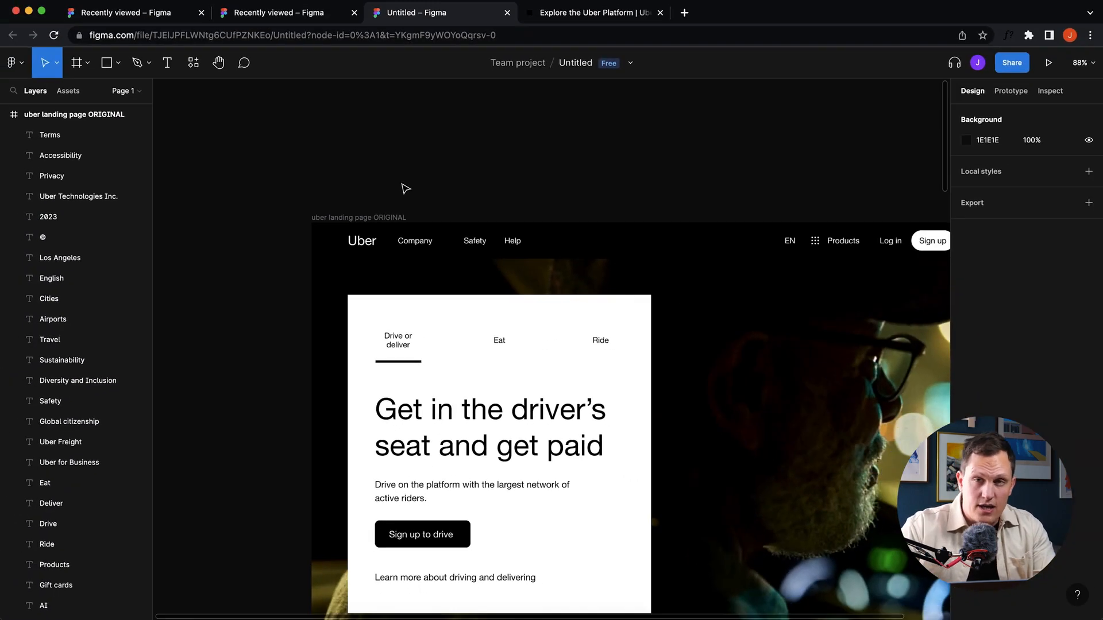
Step: Try renaming the Uber landing page frame to "HELLO" and undo the rename
left_click(342, 216)
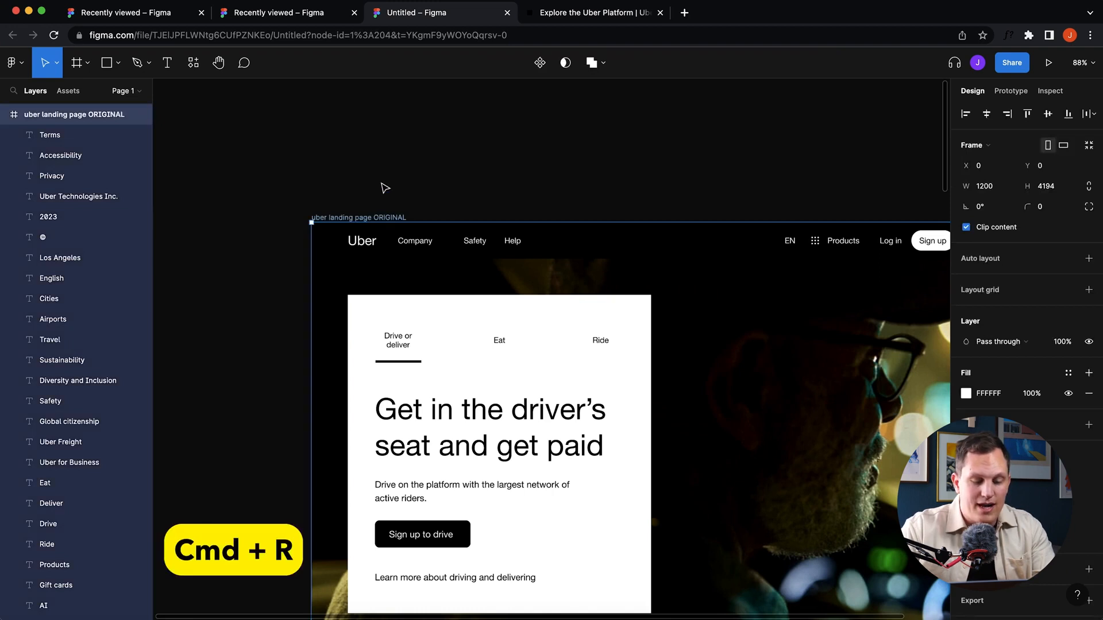
key("super+r")
type("HELLO")
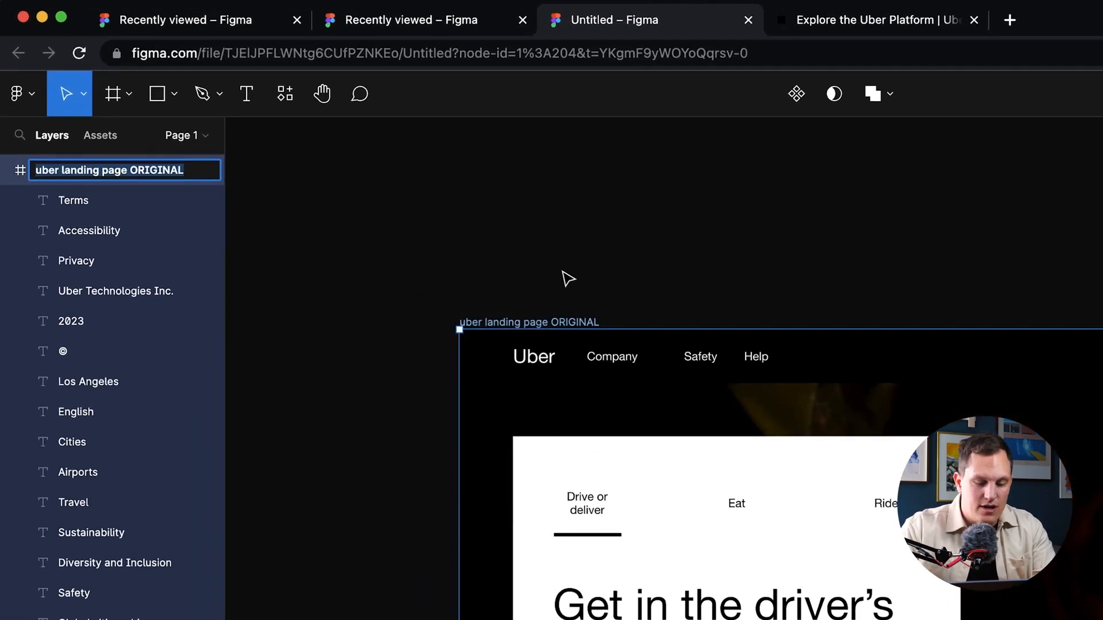
key("Return")
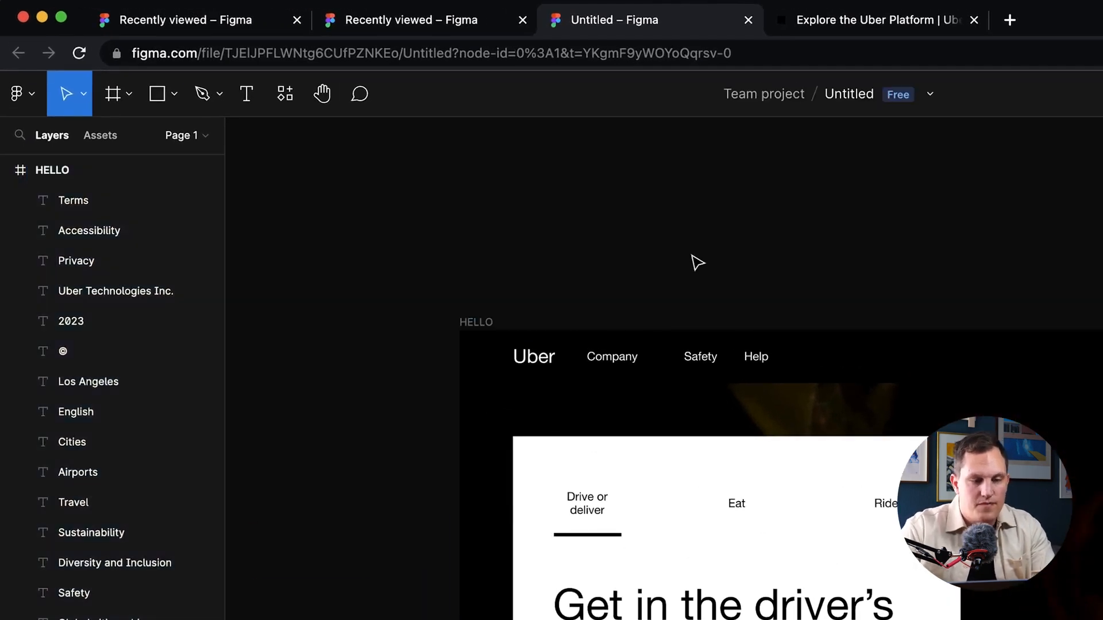
key("super+z")
left_click(692, 256)
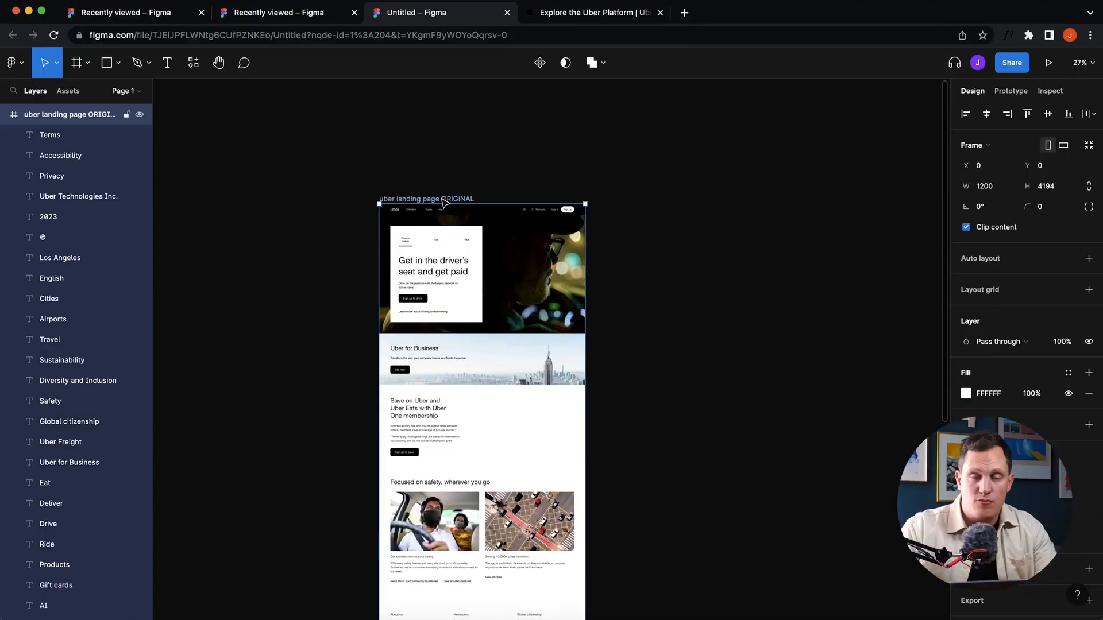
Step: Try copying and pasting the Uber landing page frame, and undo the pasted copy
key("super+c")
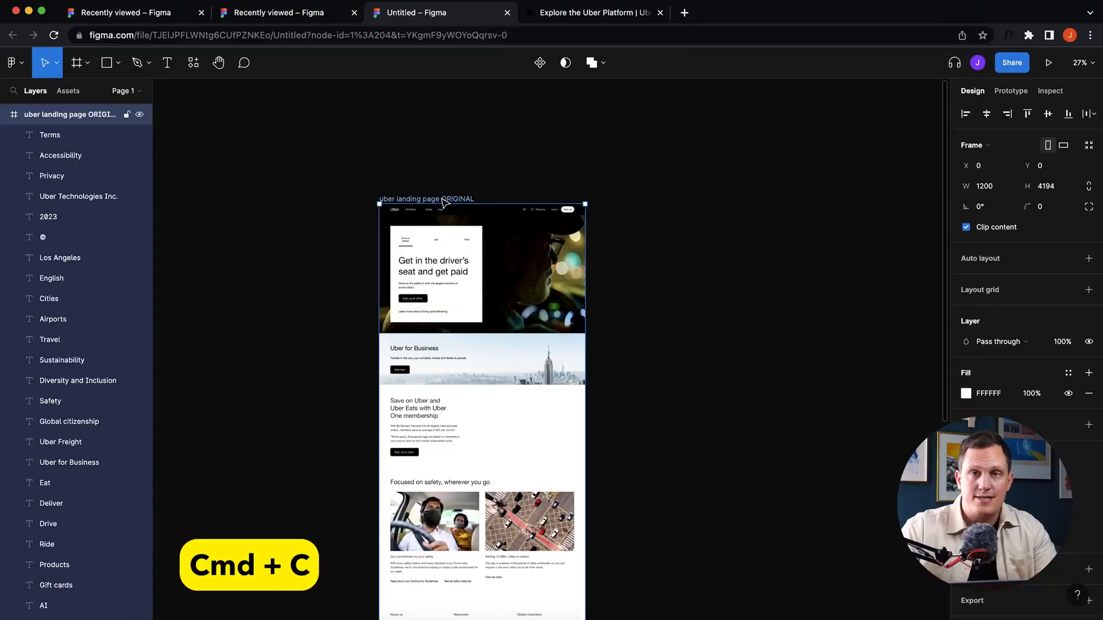
key("super+v")
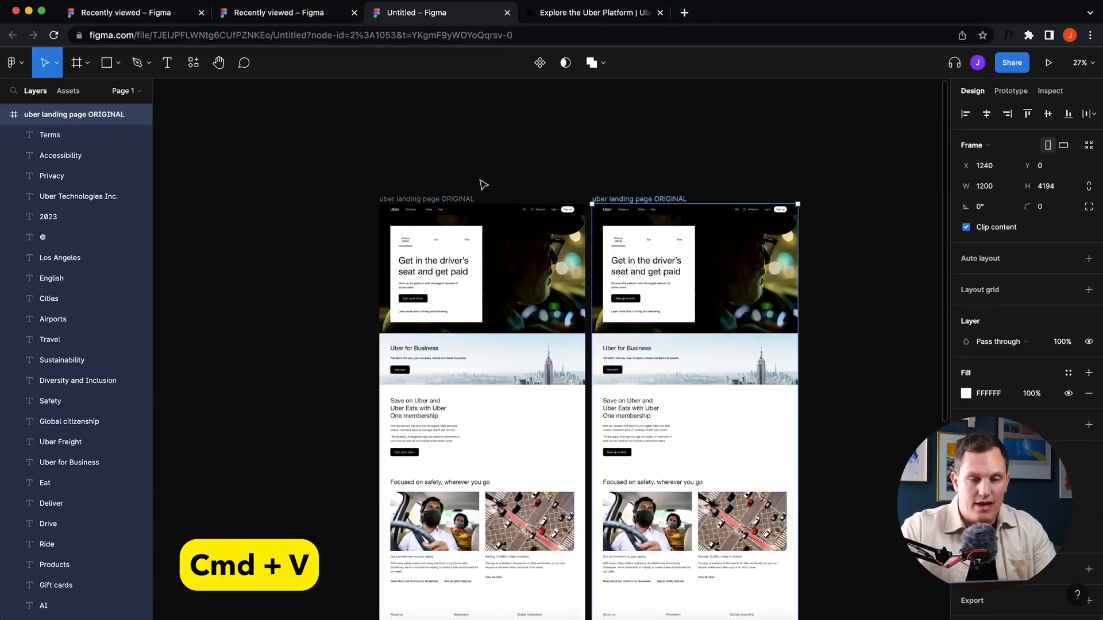
scroll(481, 181, "right", 1)
left_click(577, 159)
key("super+z")
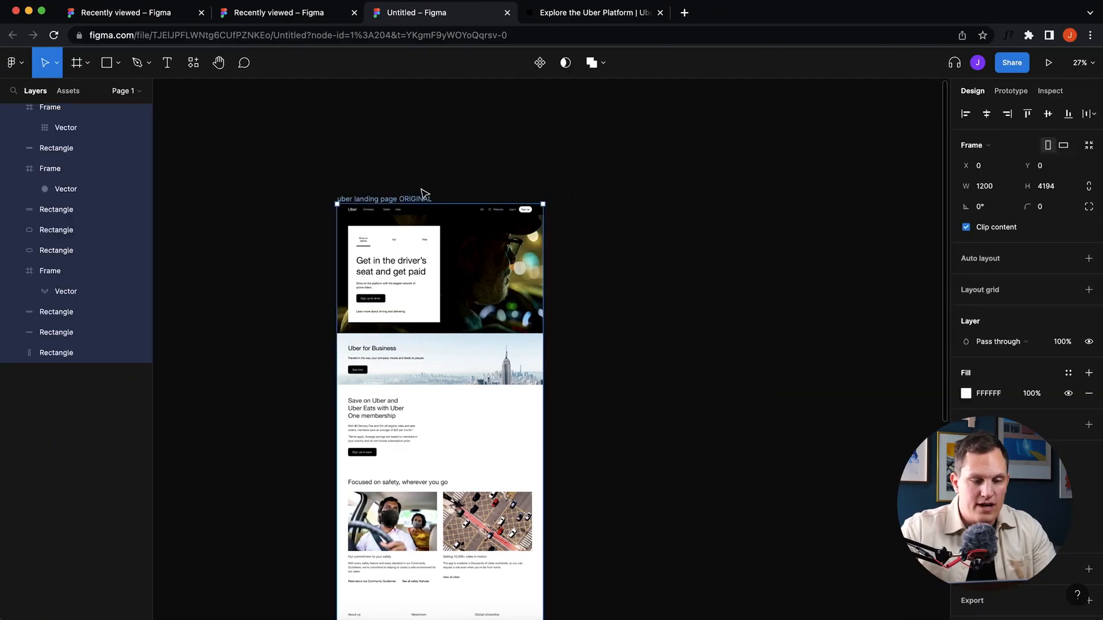
Step: Duplicate the Uber landing page frame to the right of the original, at about X 1518, Y 0
left_click(380, 181)
left_click(366, 199)
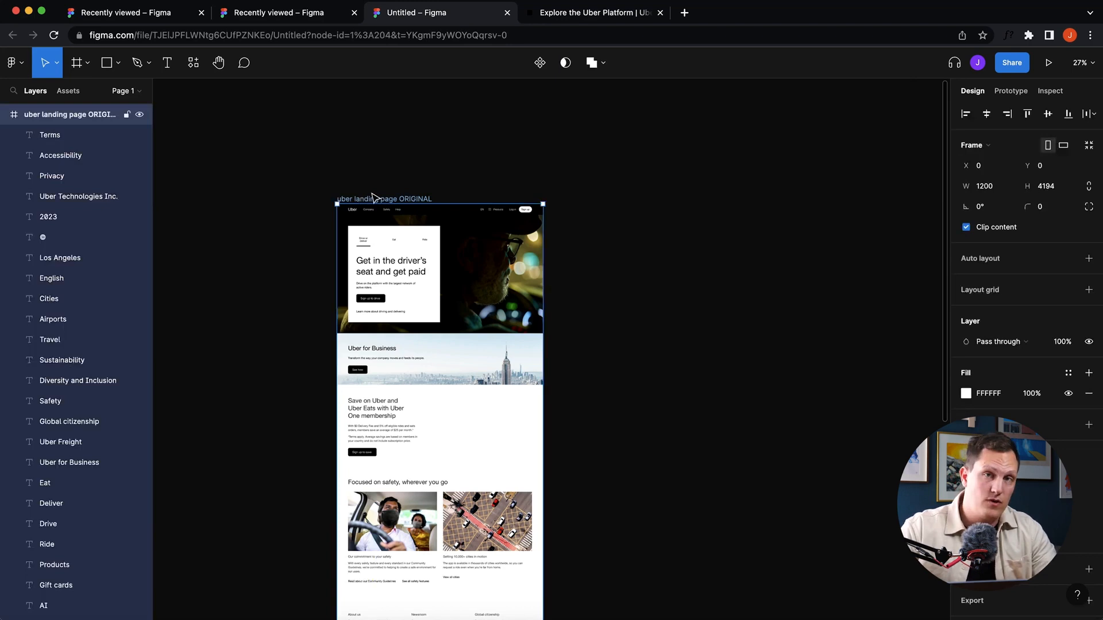
left_click_drag(357, 203, 608, 199)
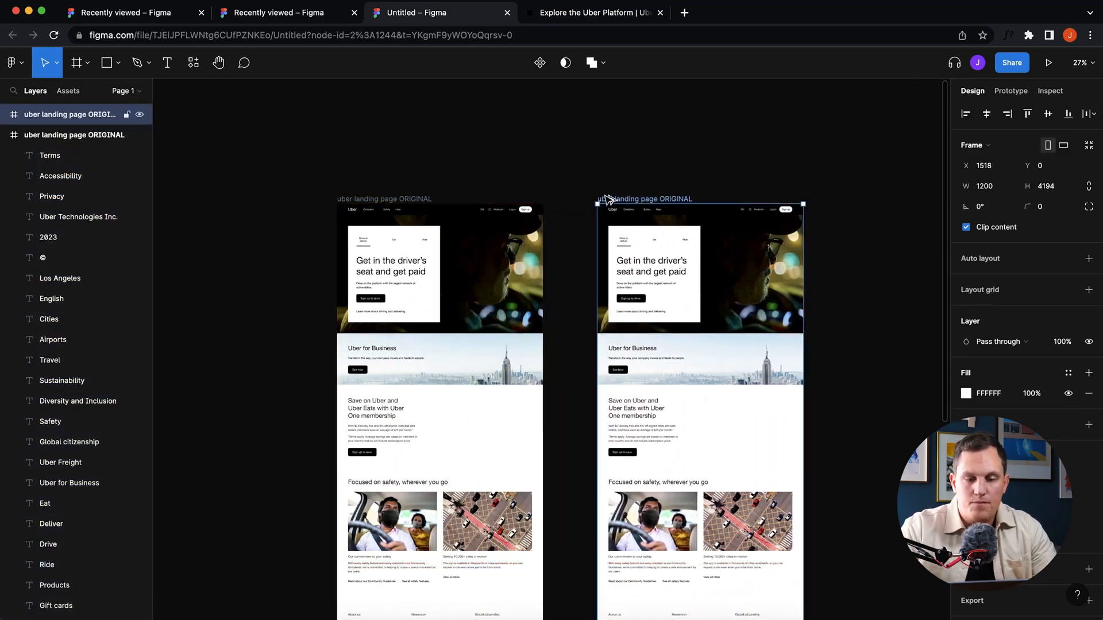
left_click(662, 179)
Step: Rename the duplicated frame to "uber landing page REDESIGN"
scroll(656, 172, "up", 5)
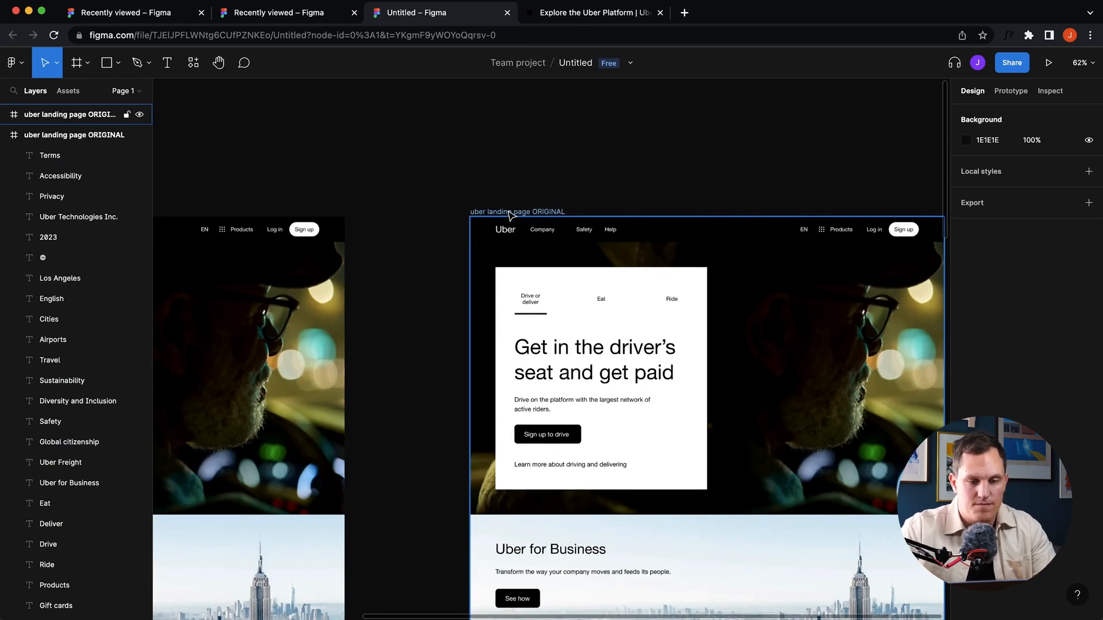
left_click(510, 213)
key("super+r")
key("Right")
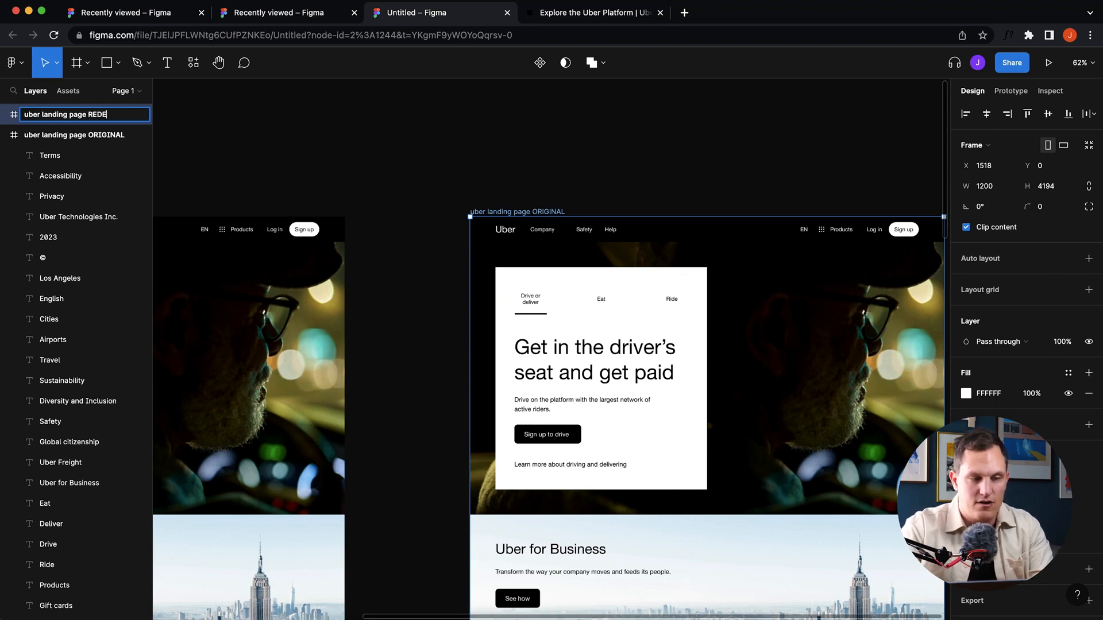
key("Return")
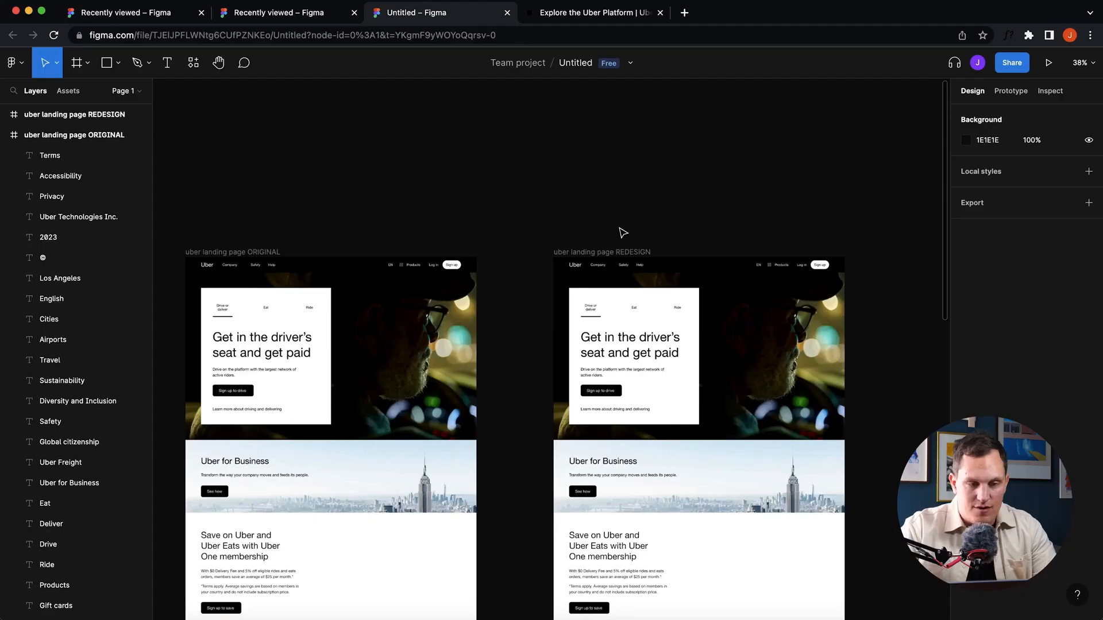
Step: Compare the ORIGINAL and REDESIGN Uber landing page frames side by side
scroll(623, 232, "down", 3)
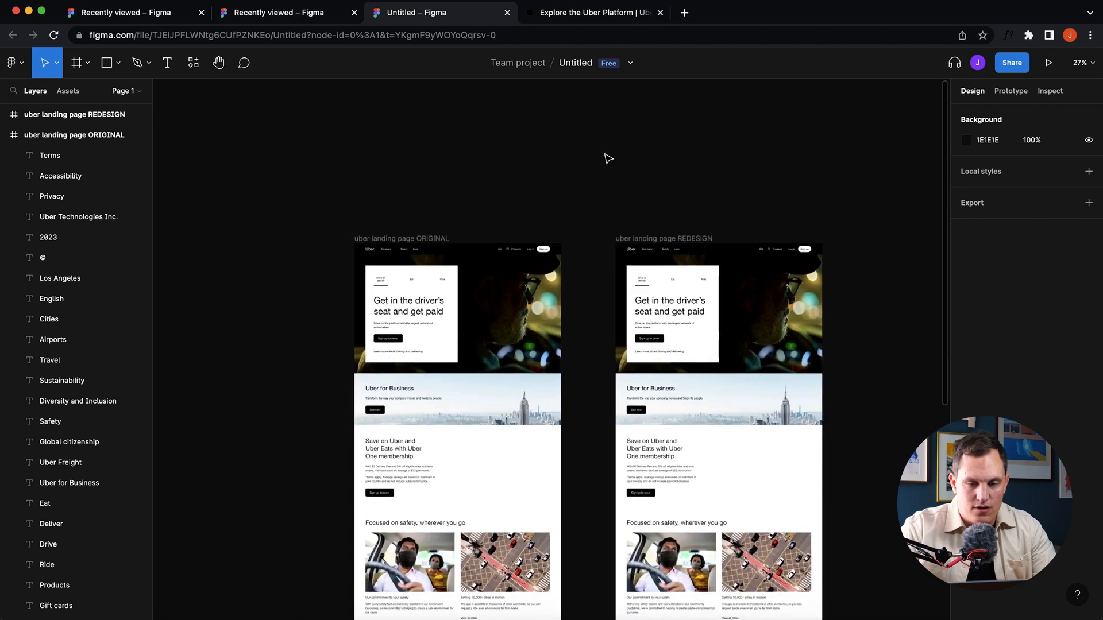
scroll(650, 188, "up", 2)
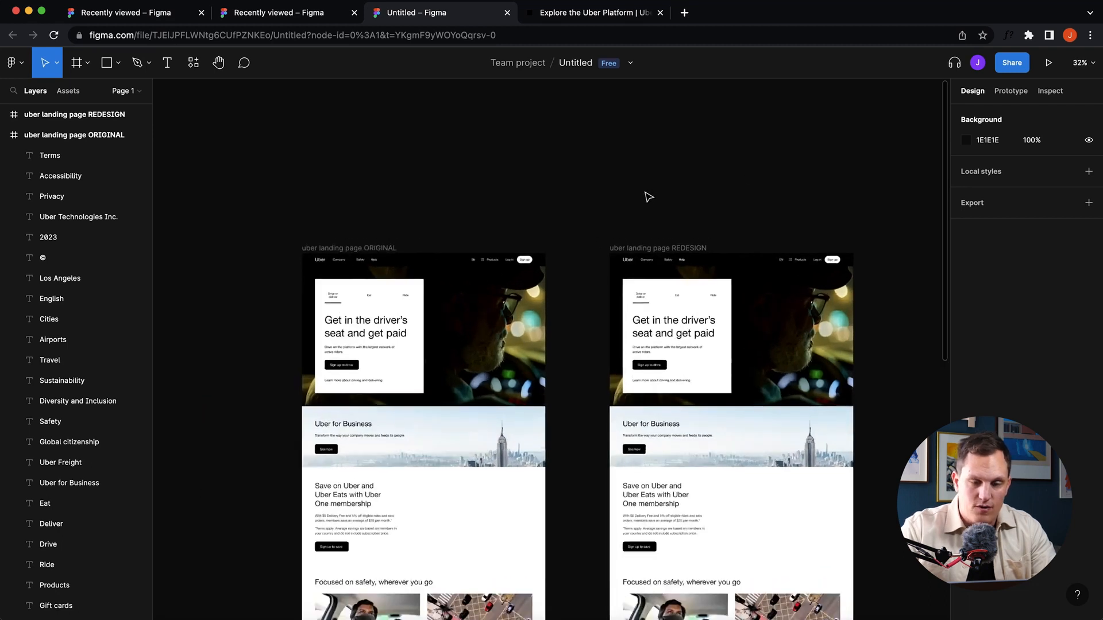
scroll(634, 198, "up", 3)
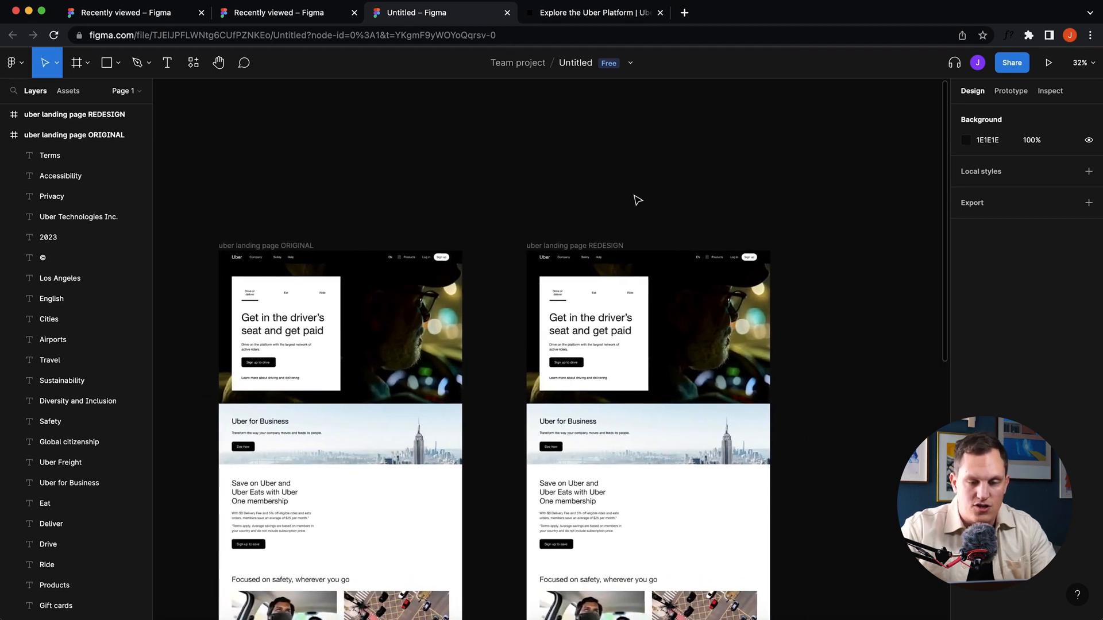
scroll(637, 199, "down", 3)
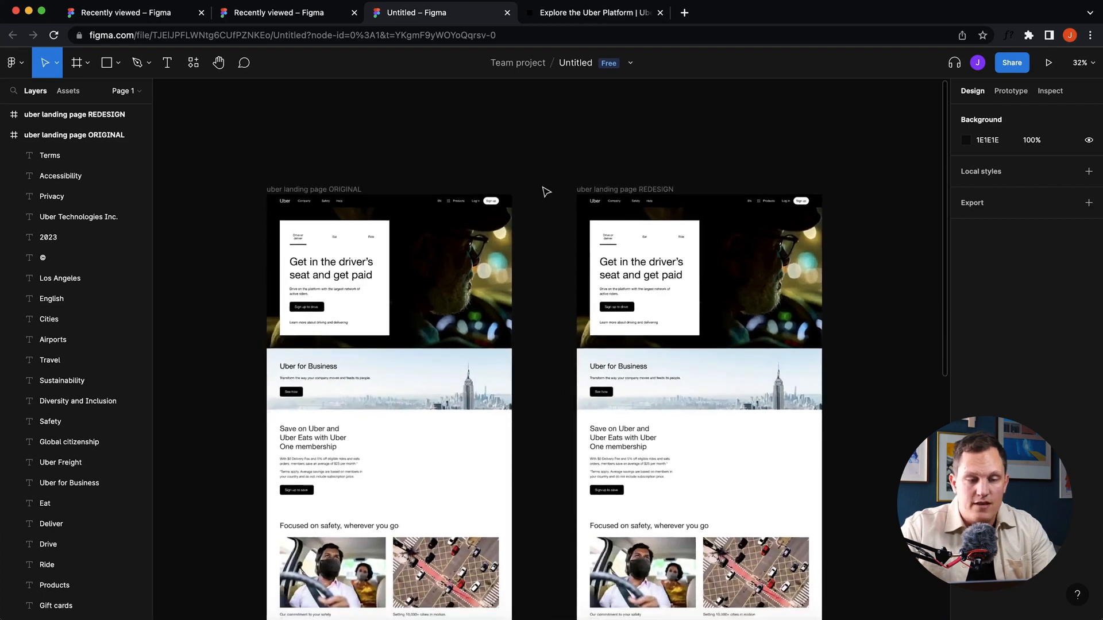
scroll(612, 193, "up", 2)
left_click(613, 190)
left_click(232, 189)
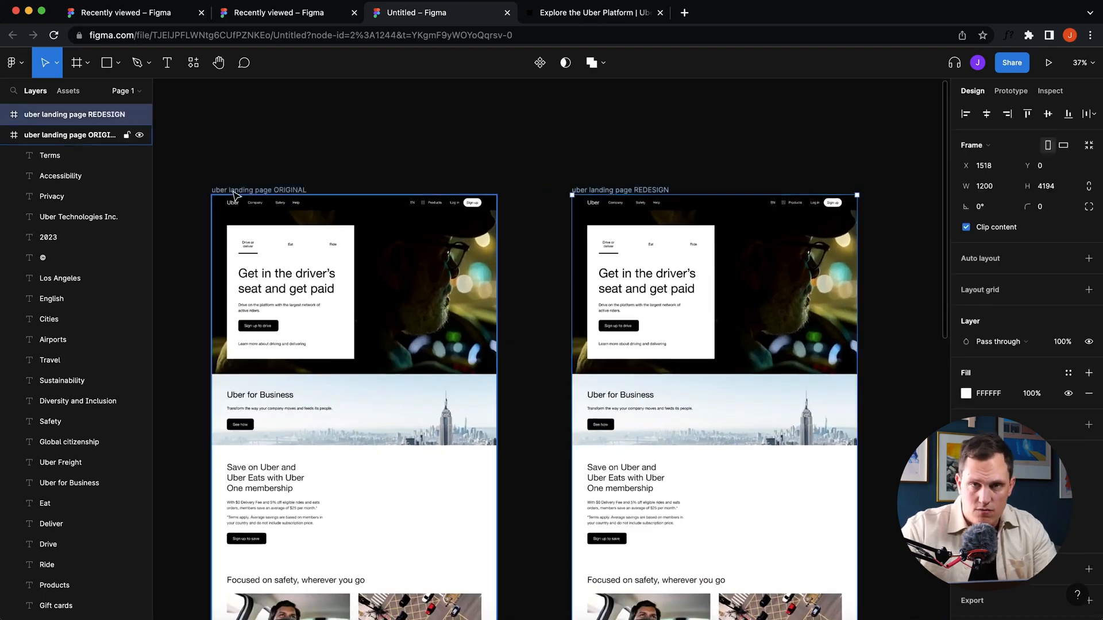
left_click(584, 170)
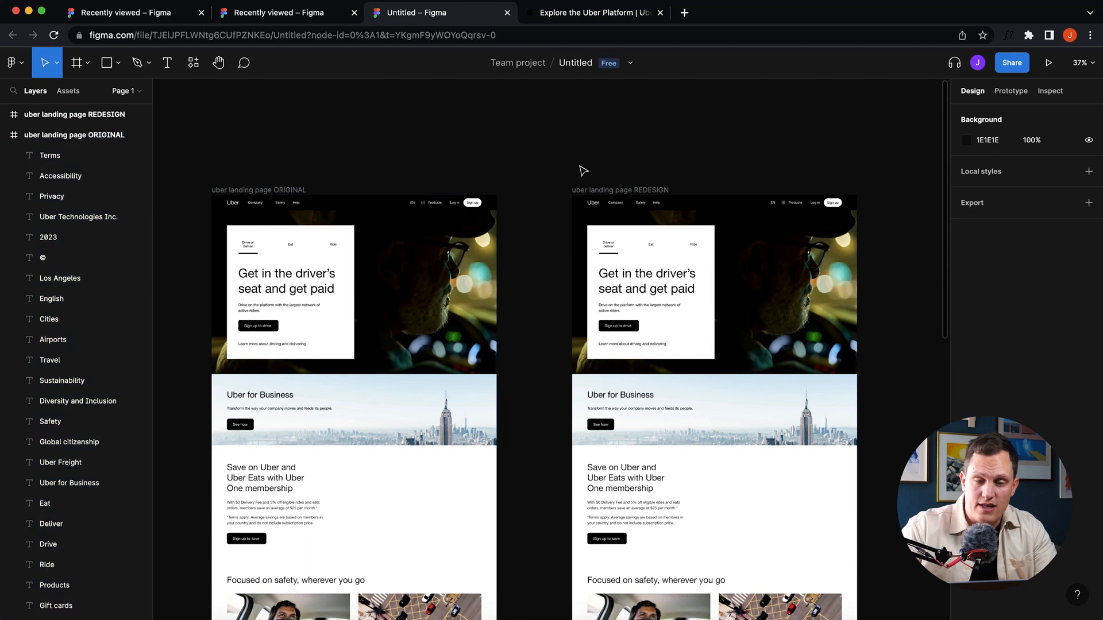
Step: Replace the hero headline in the REDESIGN frame with "Start driving, get paid."
scroll(586, 167, "down", 3)
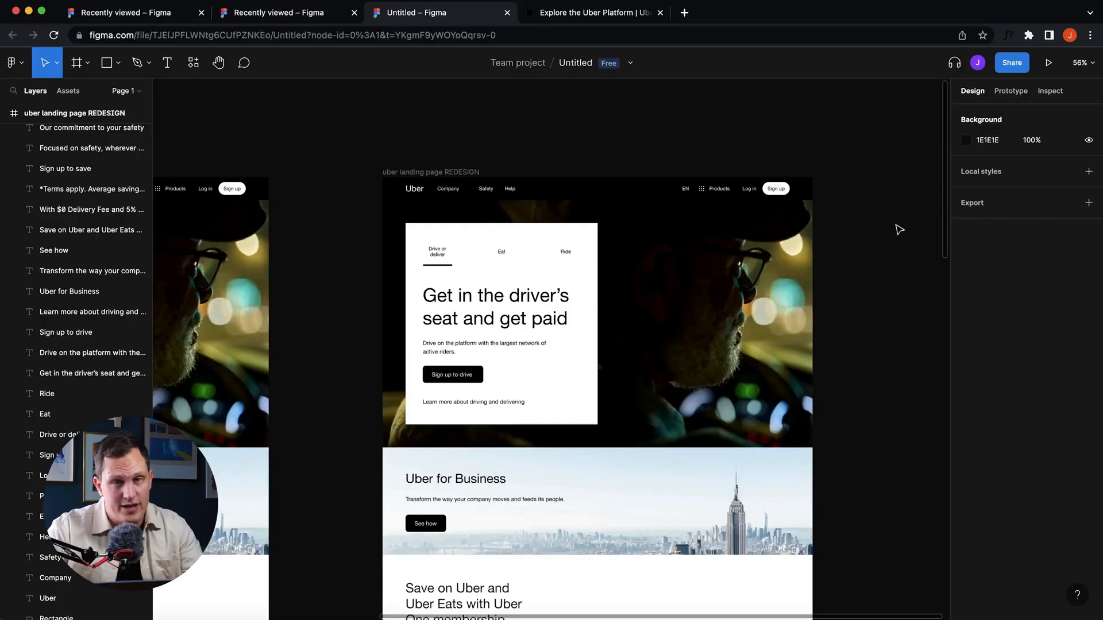
scroll(900, 229, "down", 2)
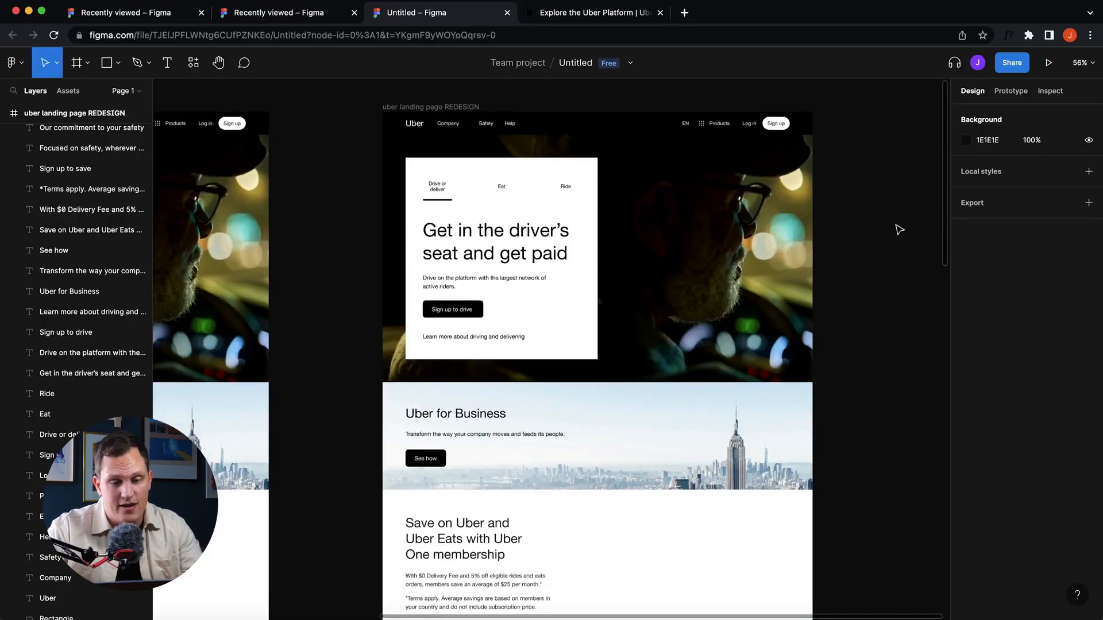
double_click(486, 241)
left_click(513, 246)
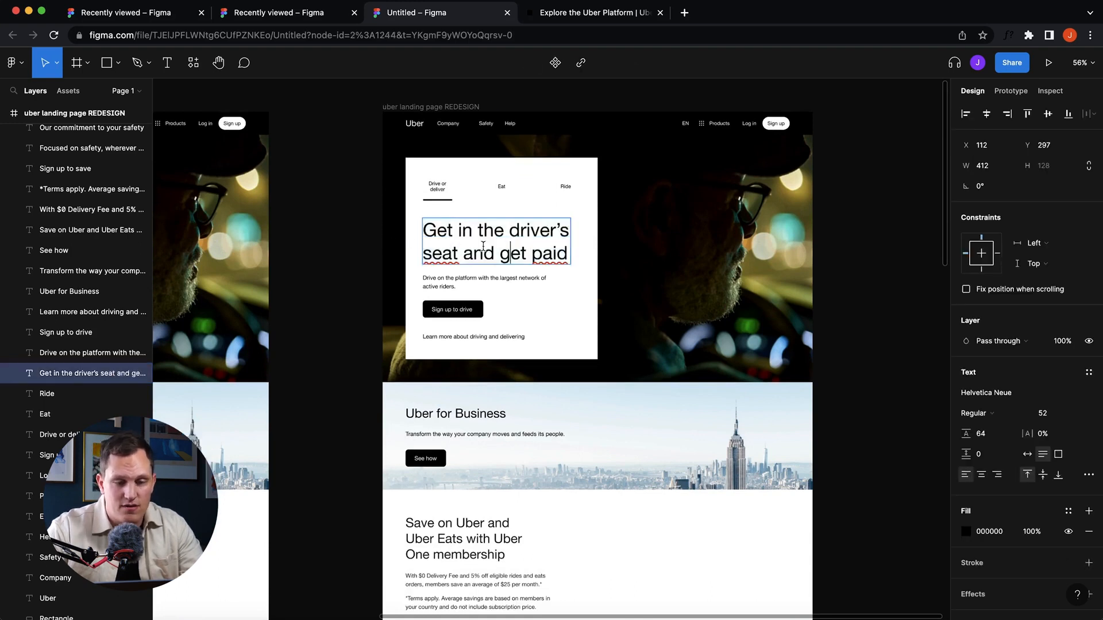
scroll(488, 233, "left", 3)
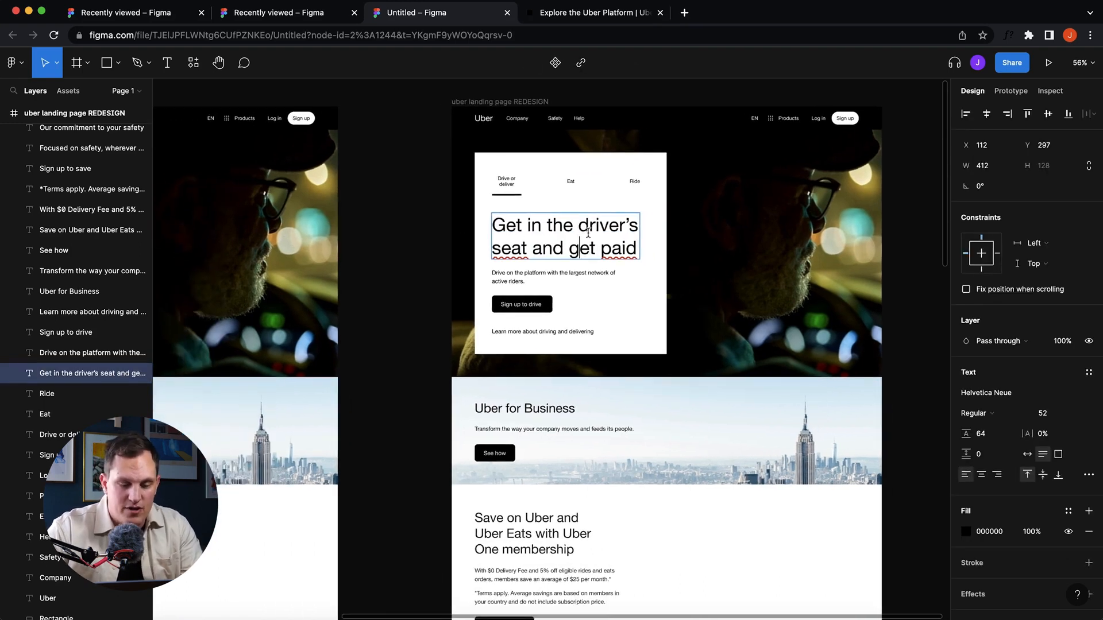
key("super+a")
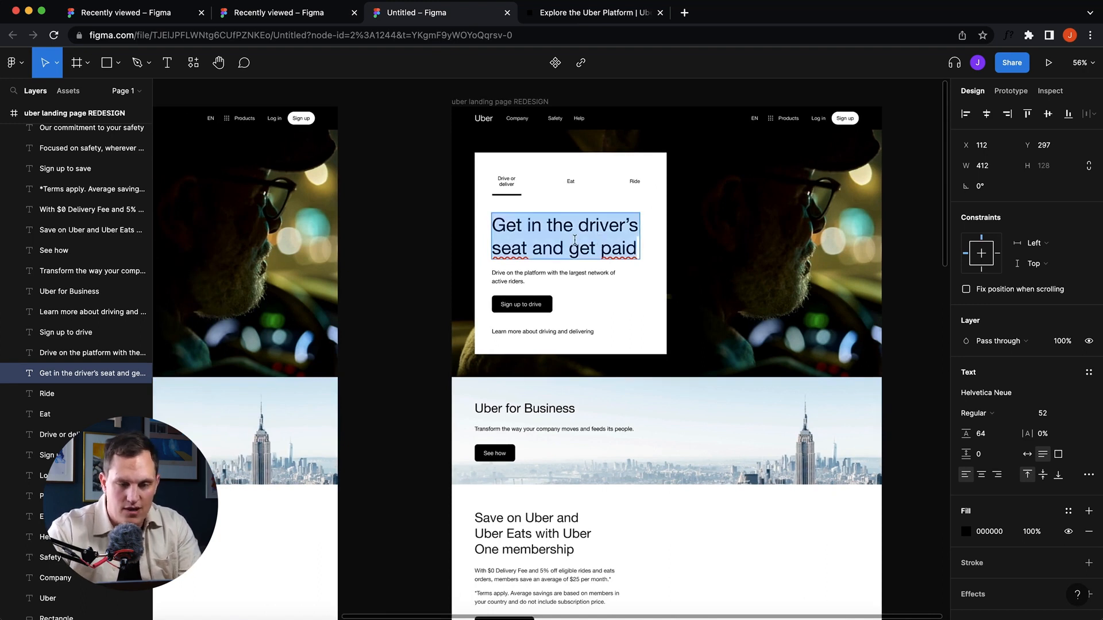
type("Start driving, get paid.")
scroll(465, 267, "up", 3)
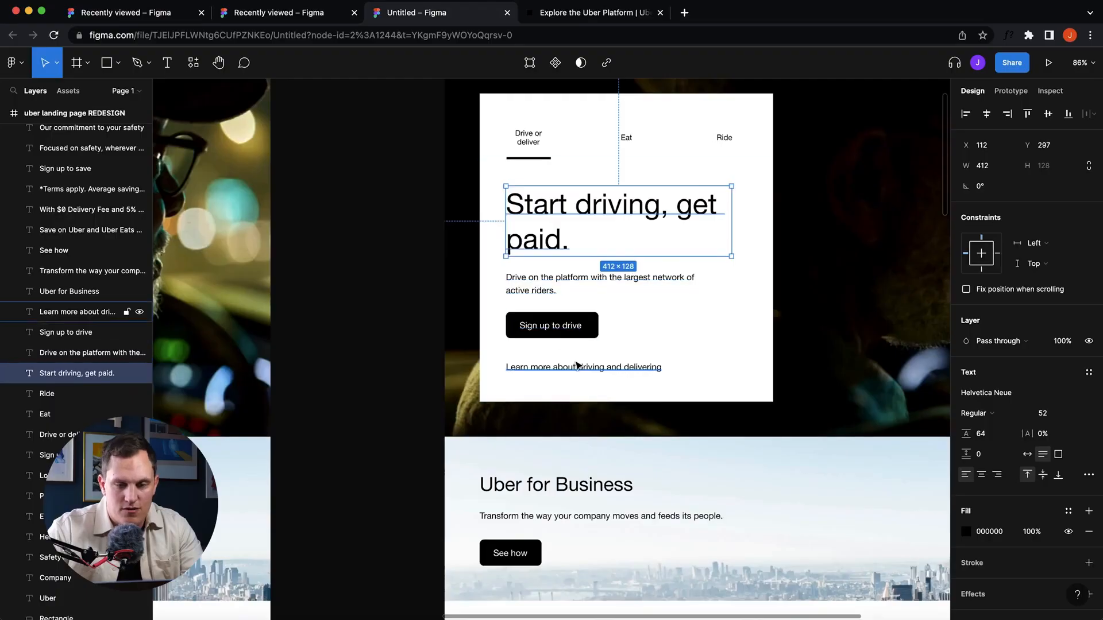
scroll(549, 288, "down", 3)
left_click(419, 283)
Step: Change the font of the "Start driving, get paid." headline to Inter
scroll(524, 271, "right", 1)
scroll(577, 284, "up", 4)
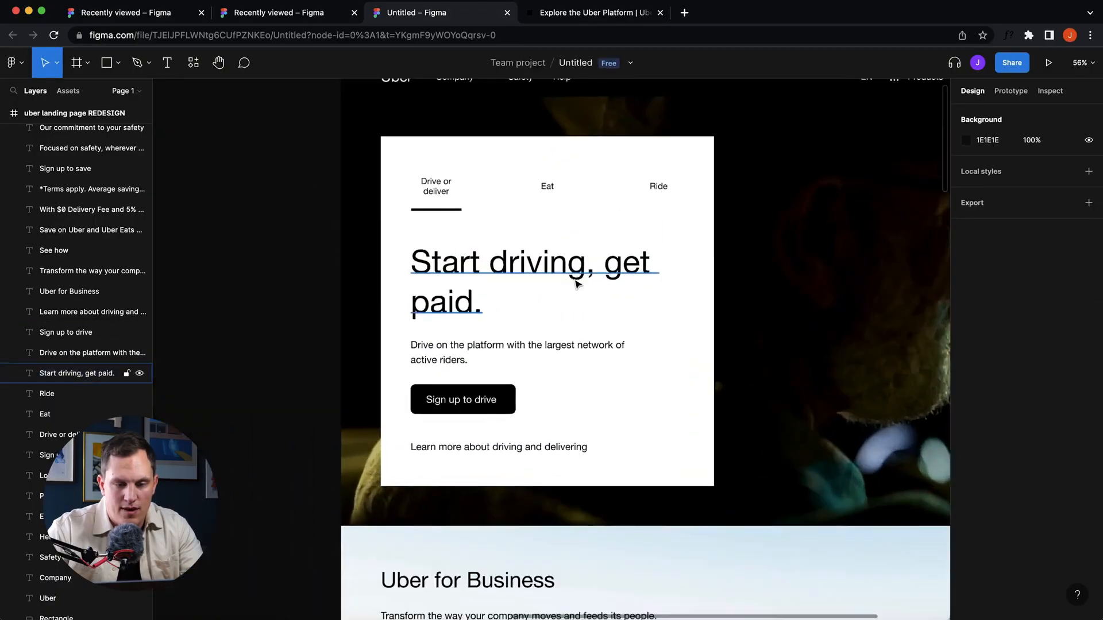
left_click(578, 284)
scroll(426, 273, "right", 2)
scroll(427, 273, "left", 2)
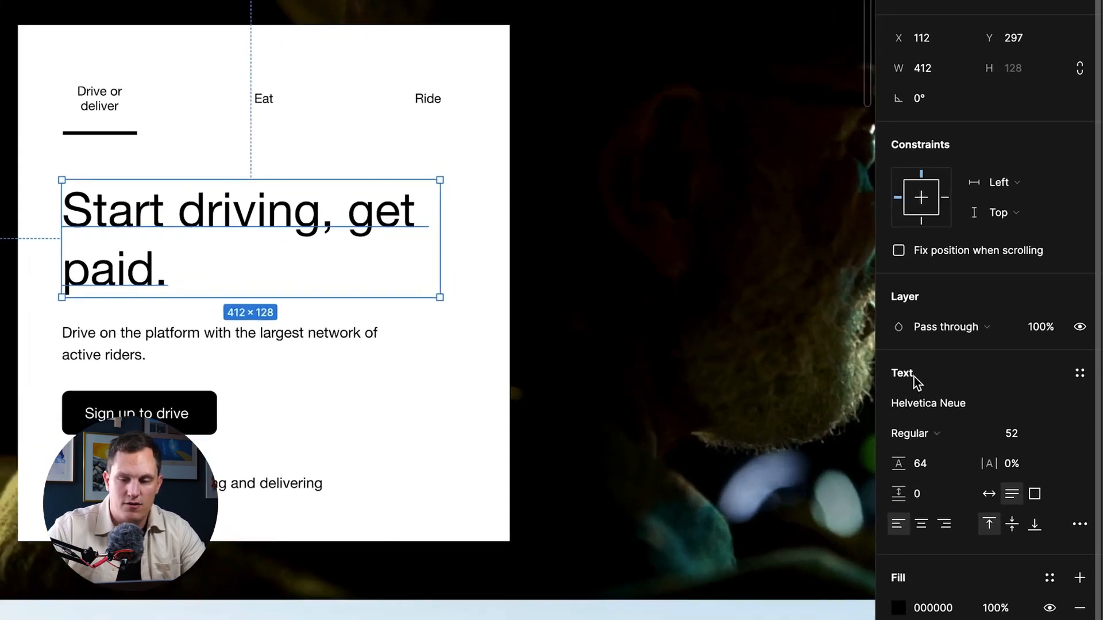
scroll(672, 370, "right", 4)
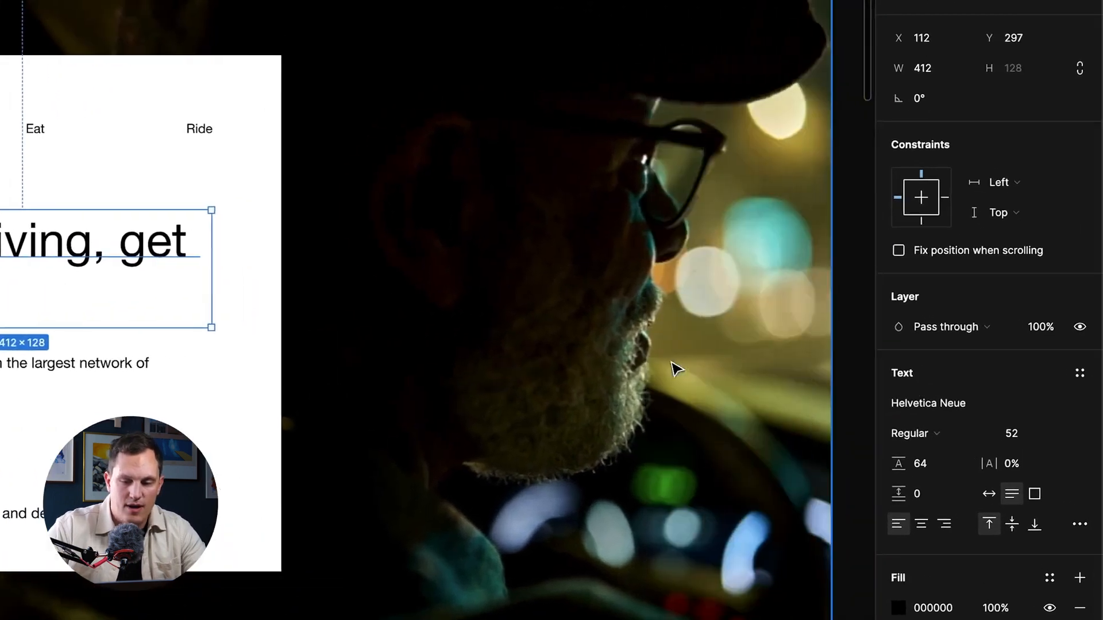
scroll(672, 370, "up", 3)
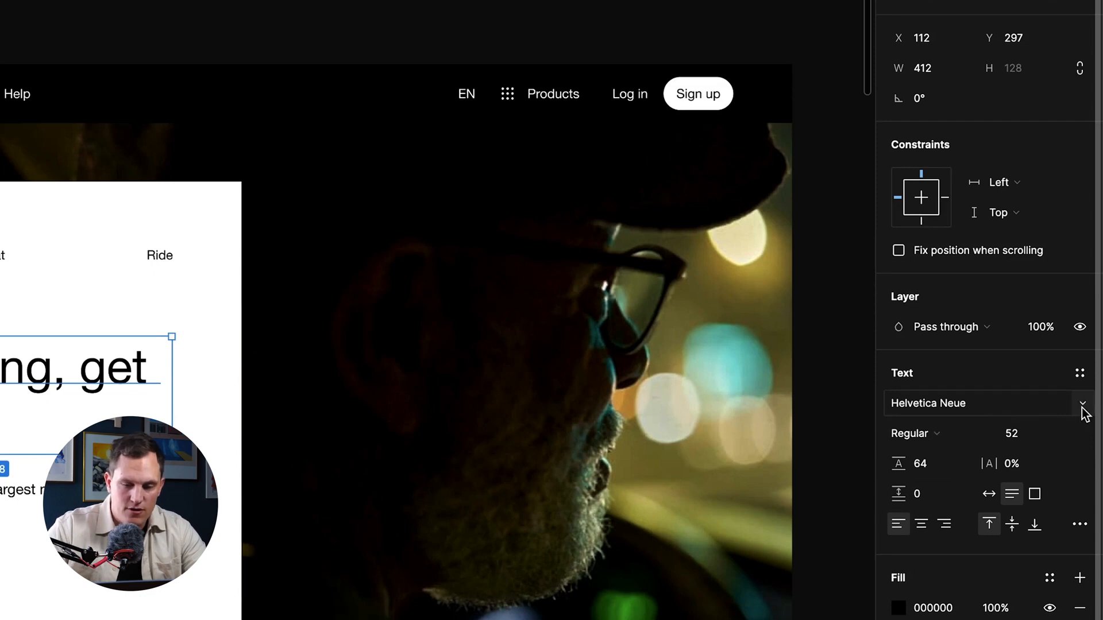
left_click(1084, 407)
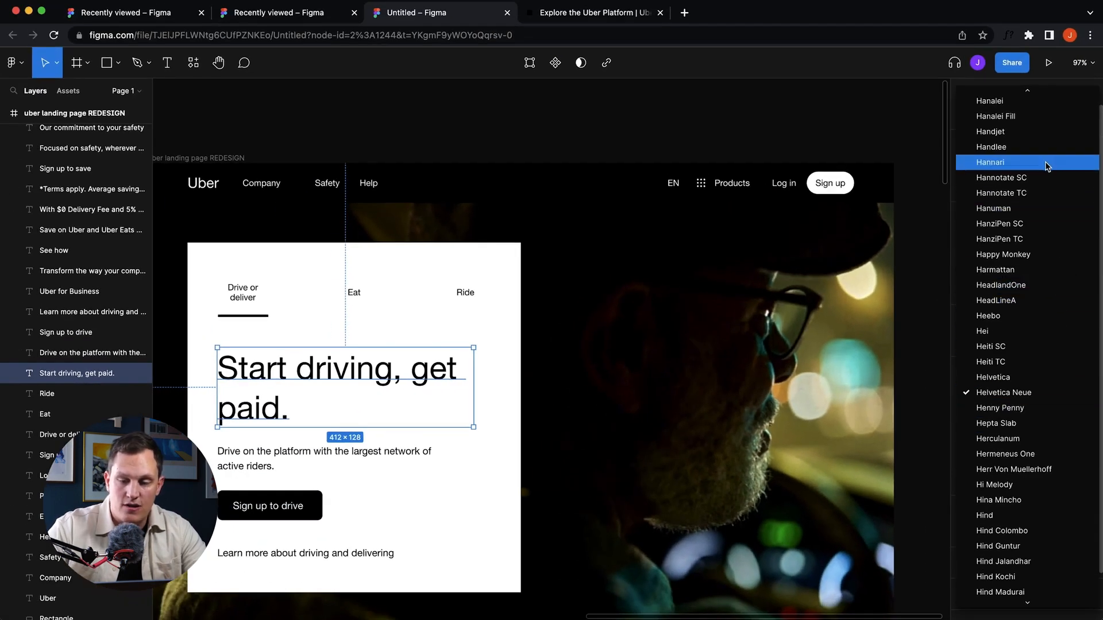
scroll(1043, 362, "down", 5)
scroll(1043, 361, "up", 8)
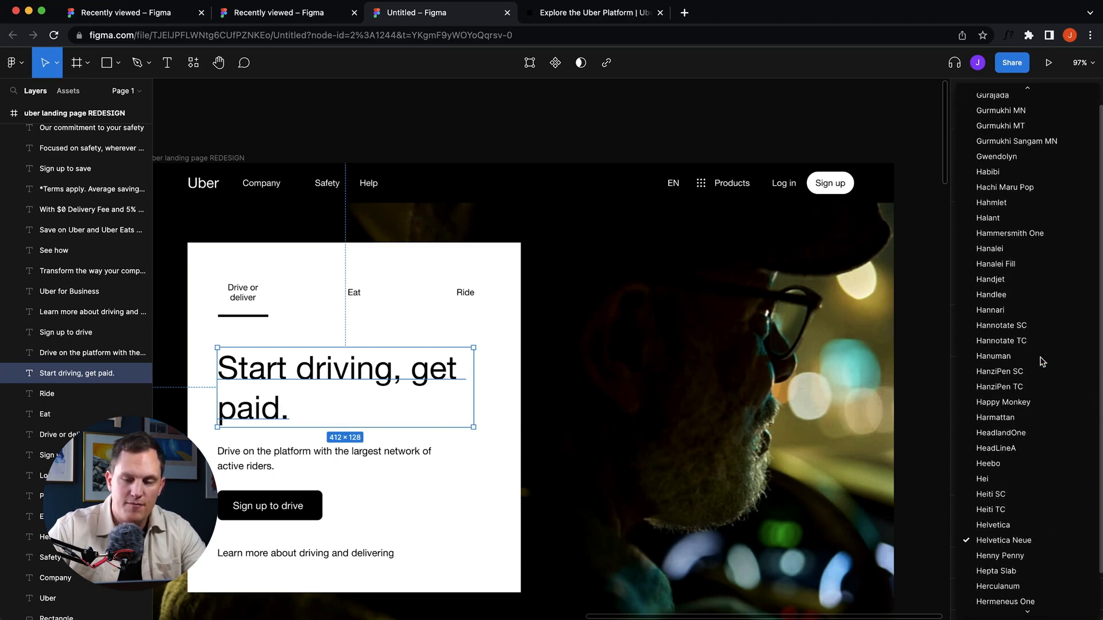
scroll(1043, 361, "down", 2)
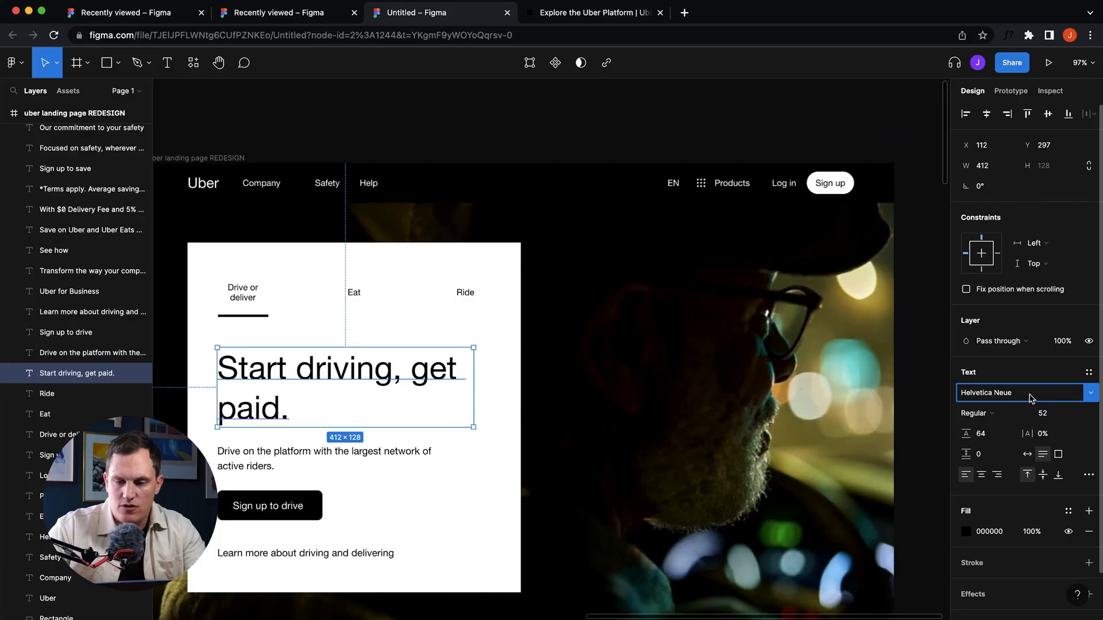
left_click(1030, 396)
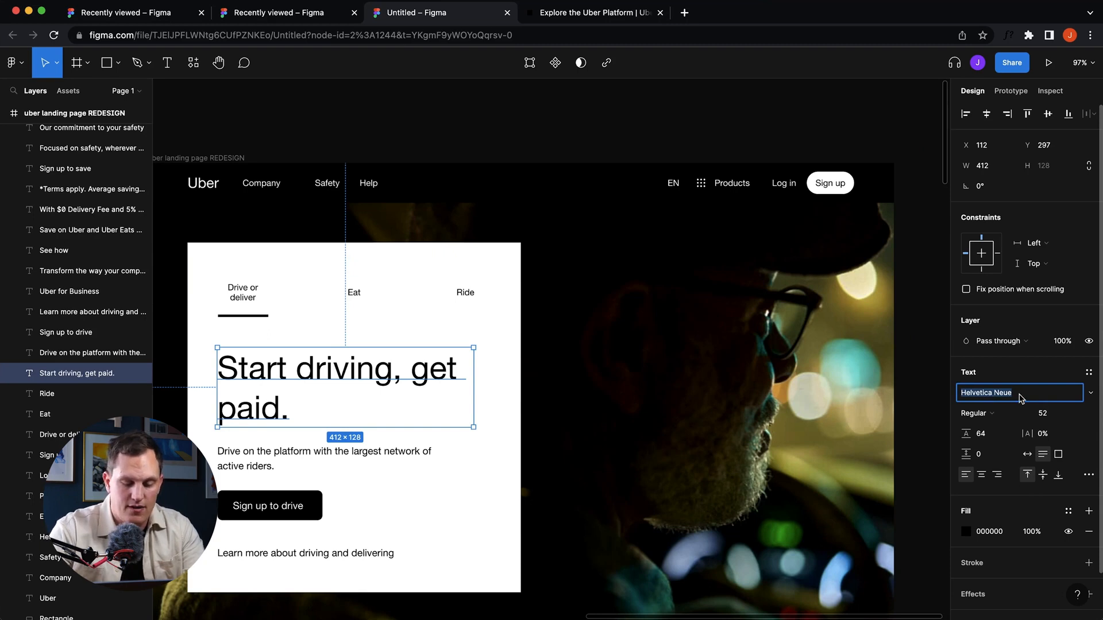
type("Inter")
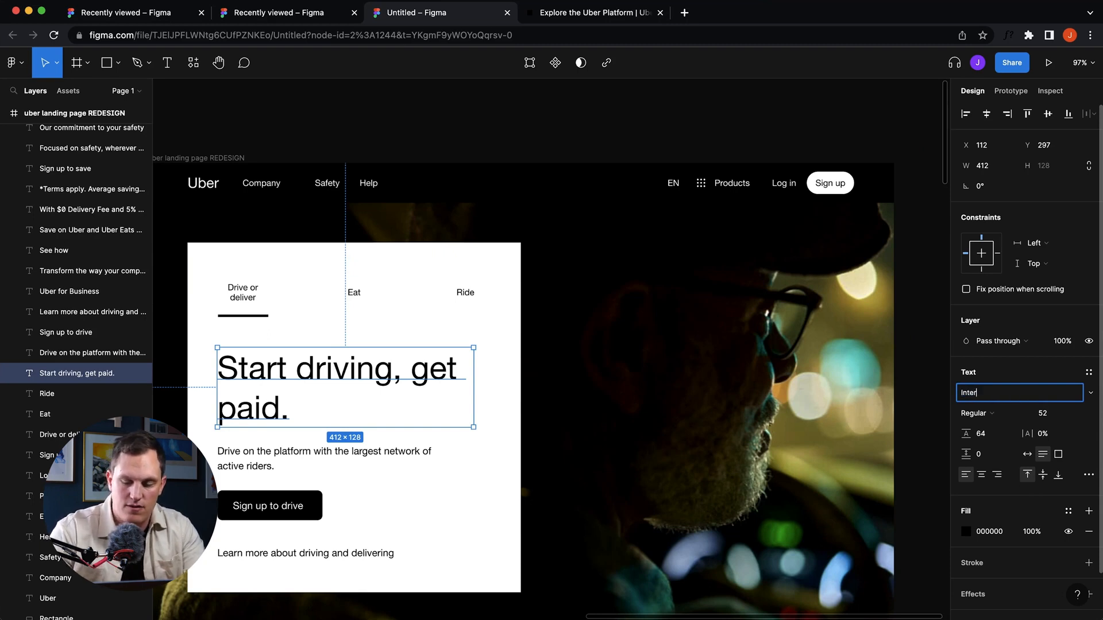
key("Return")
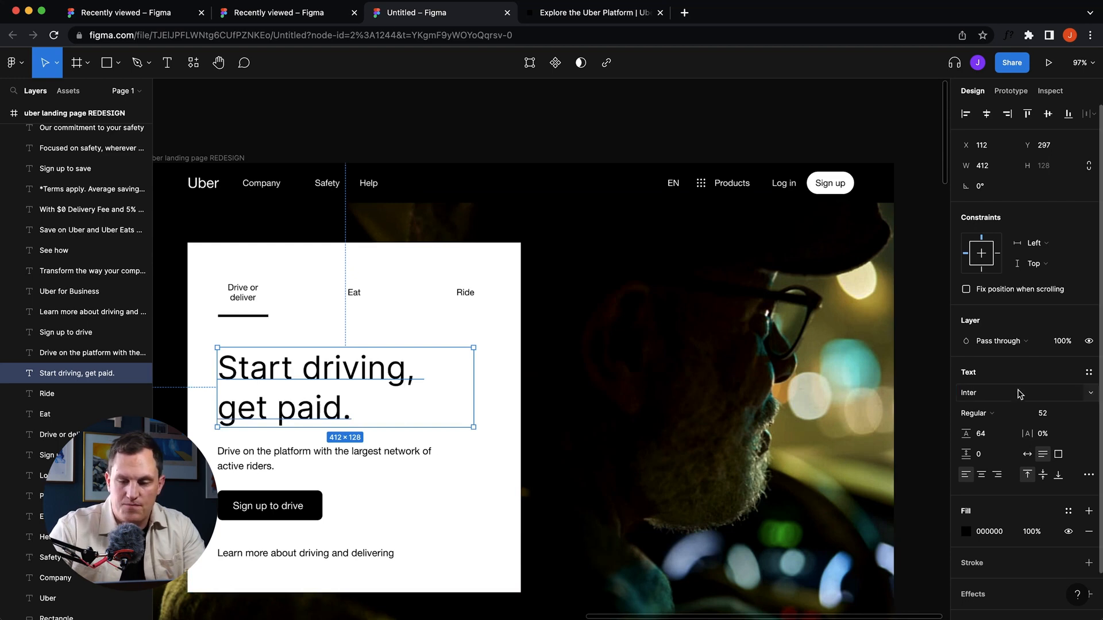
Step: Make the "Start driving, get paid." headline Bold and set its font size to 64
left_click(1022, 417)
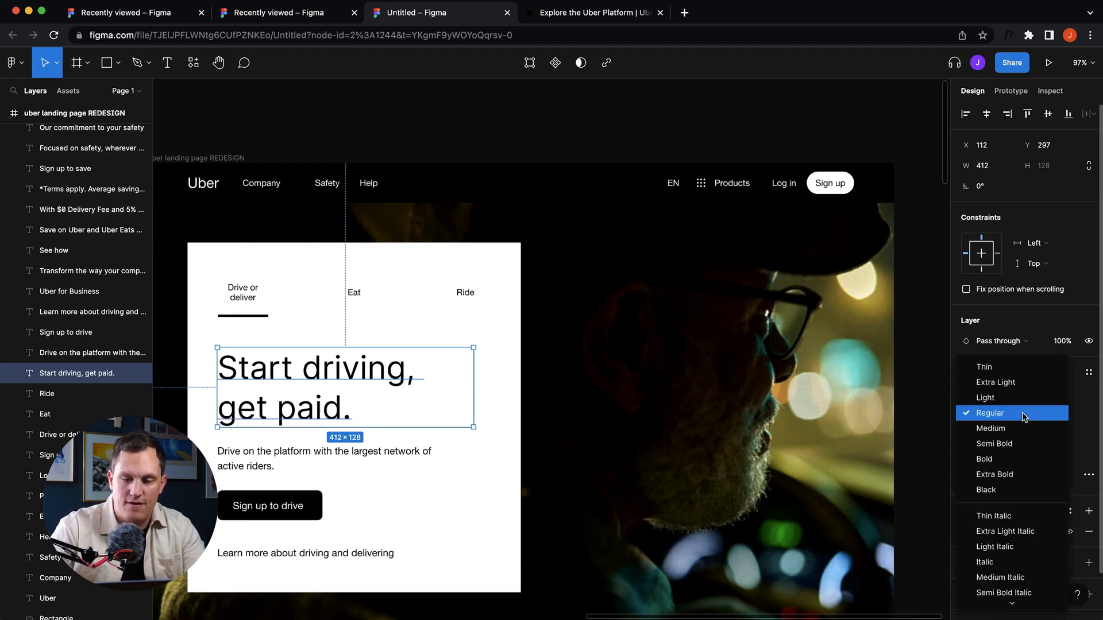
left_click(1012, 459)
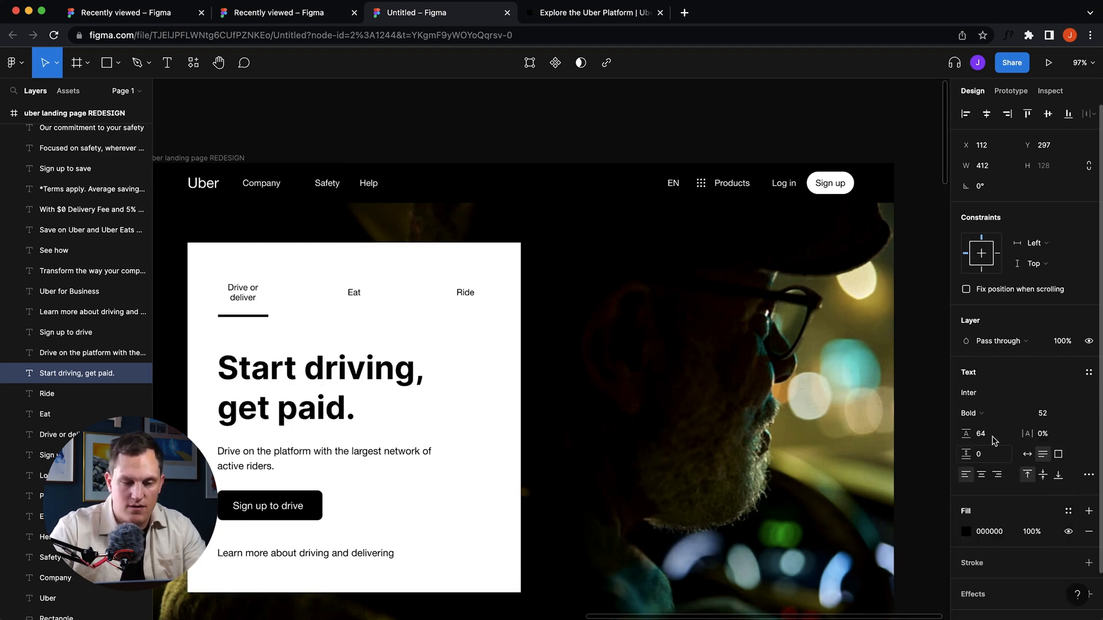
left_click(1080, 415)
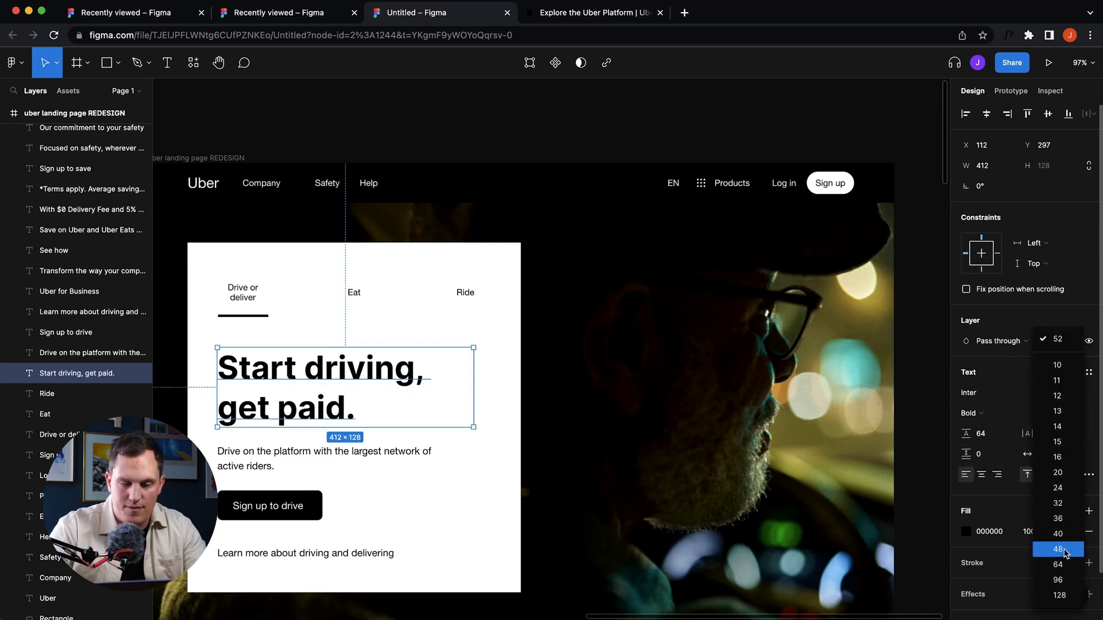
left_click(1065, 551)
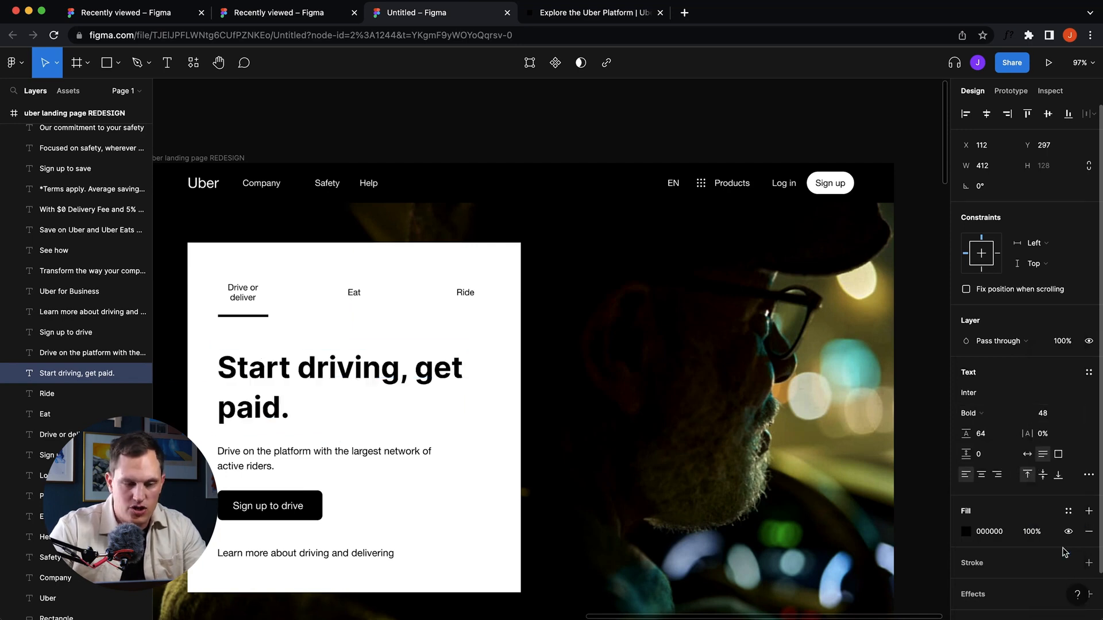
left_click(1072, 419)
left_click(1073, 428)
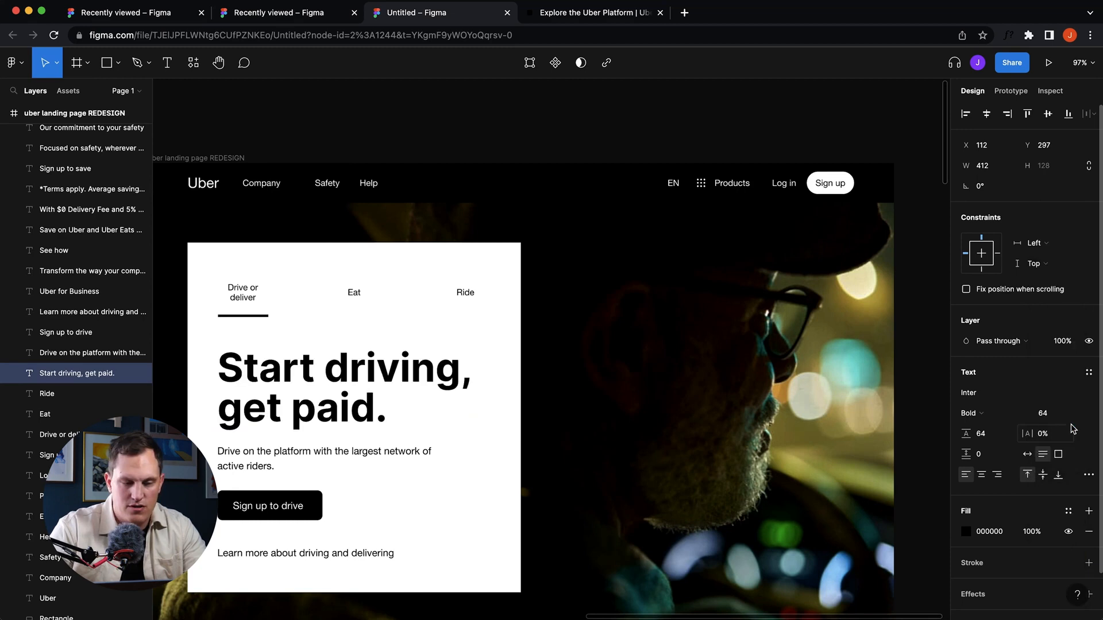
Step: Try adjusting the hero headline's line height and undo the change
left_click(987, 436)
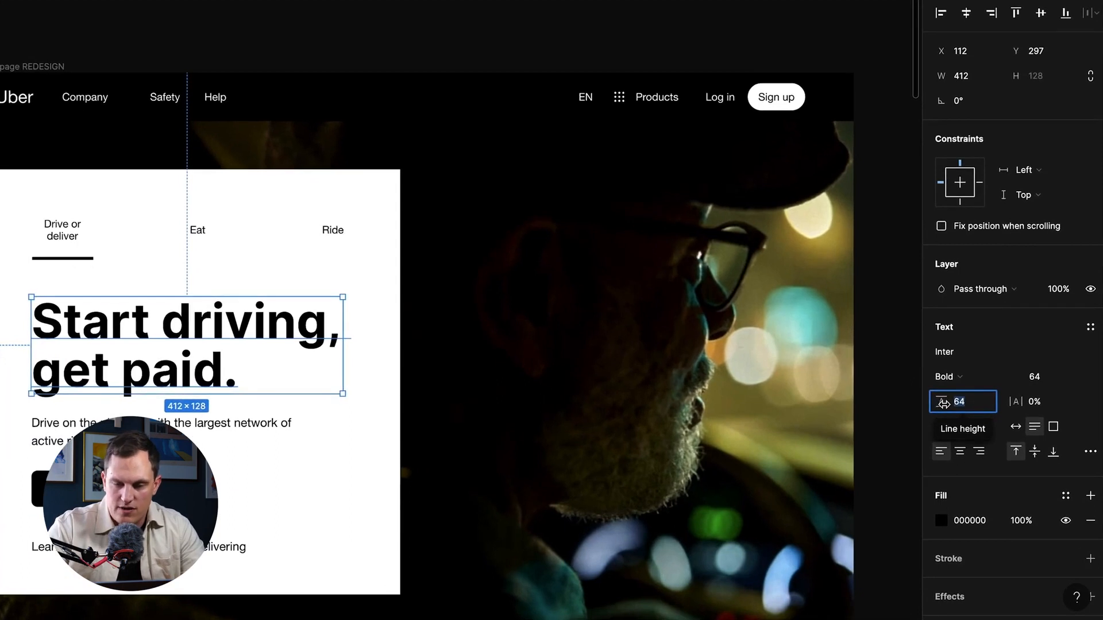
mouse_move(940, 402)
left_mouse_down()
mouse_move(955, 401)
mouse_move(938, 403)
left_mouse_up()
key("super+z")
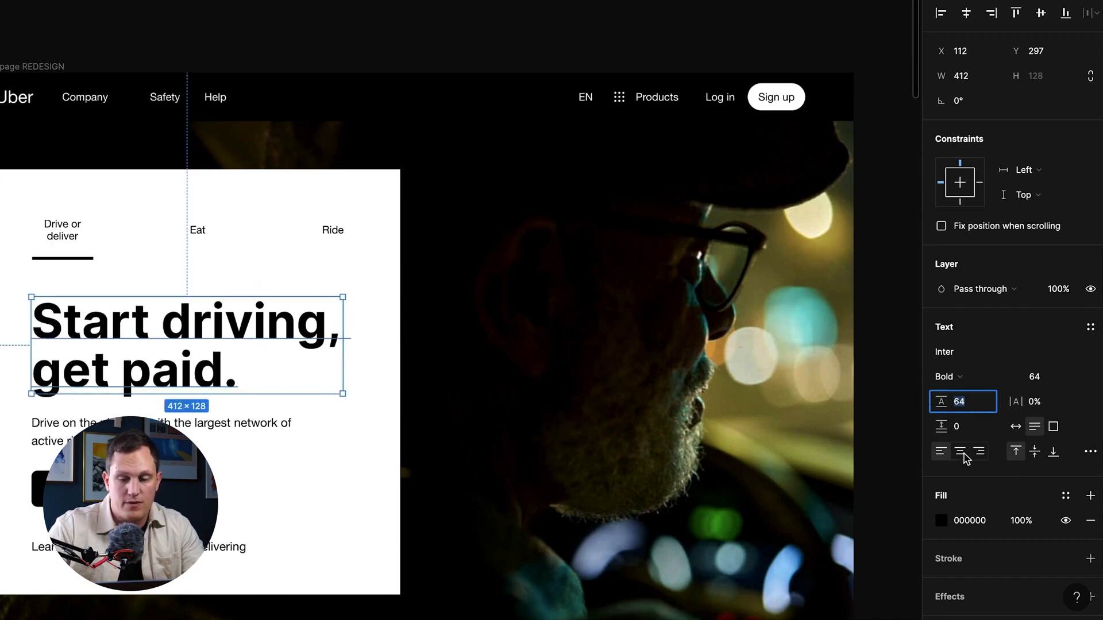
Step: Try centre and right text alignment on the hero headline, and return it to left alignment
left_click(960, 452)
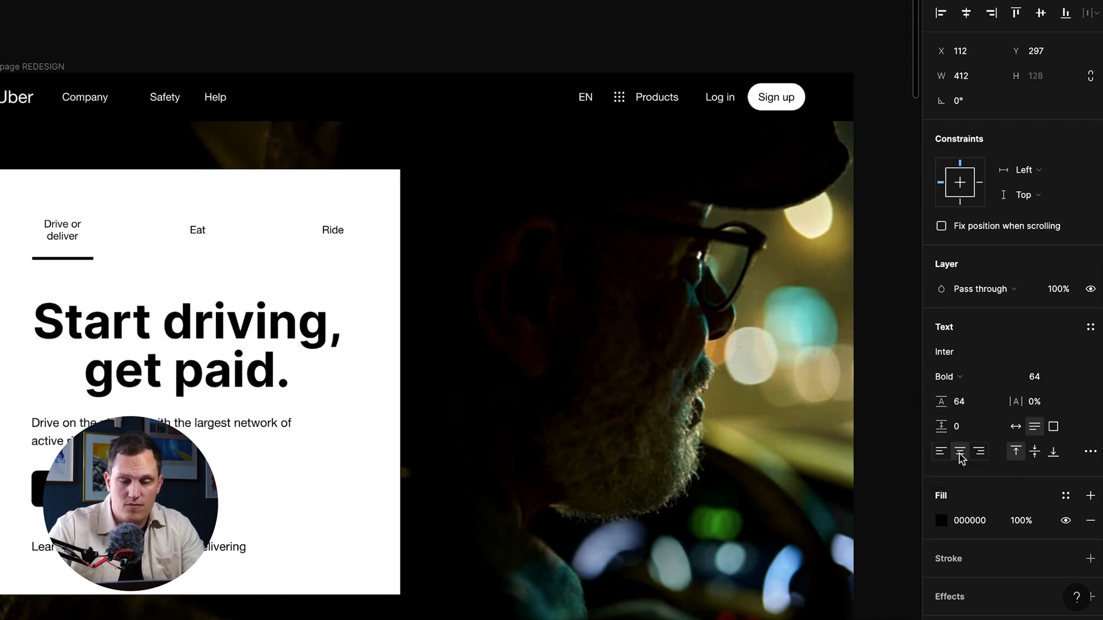
left_click(979, 453)
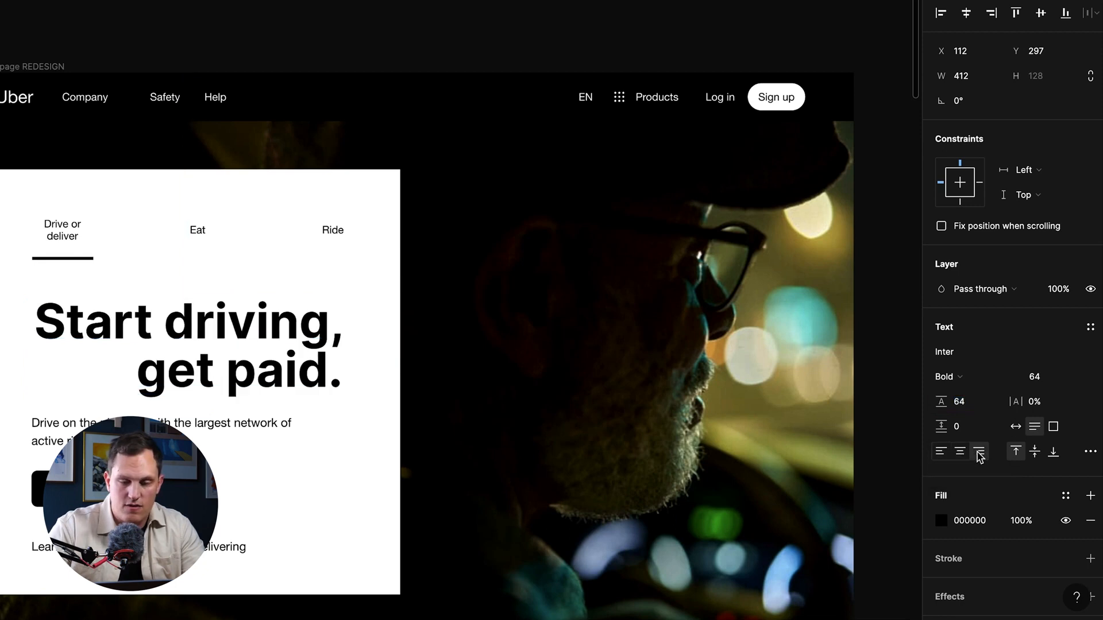
left_click(941, 453)
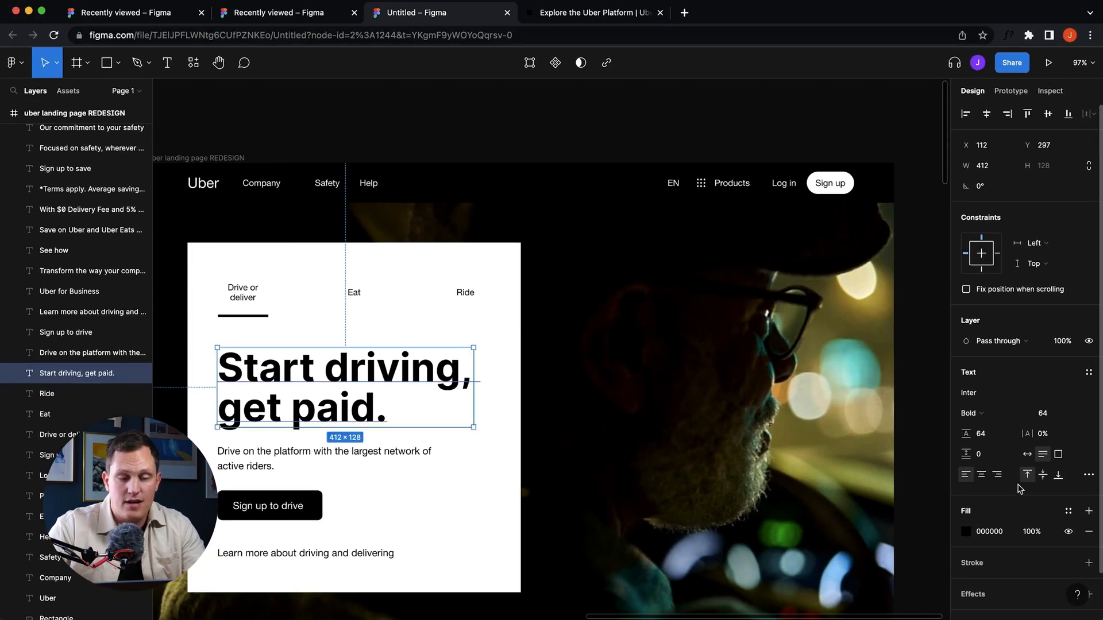
Step: Stretch the headline's text box upward to about 181 high and compare vertical alignments, settling on bottom alignment
left_click(1059, 475)
left_click_drag(356, 344, 359, 315)
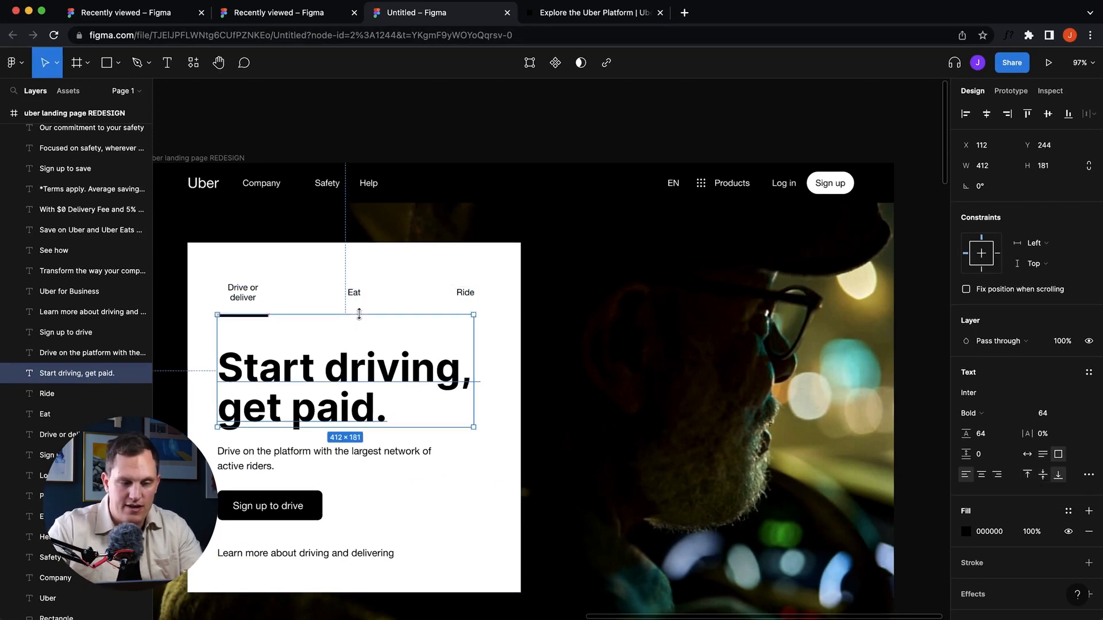
left_click(1043, 477)
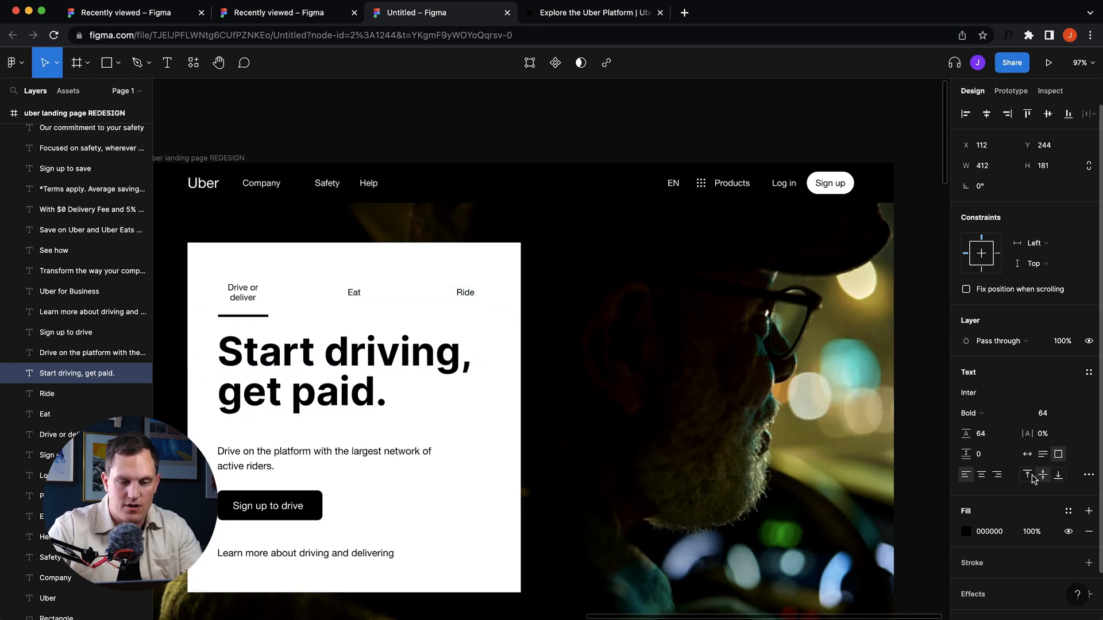
left_click(1028, 476)
left_click(1059, 476)
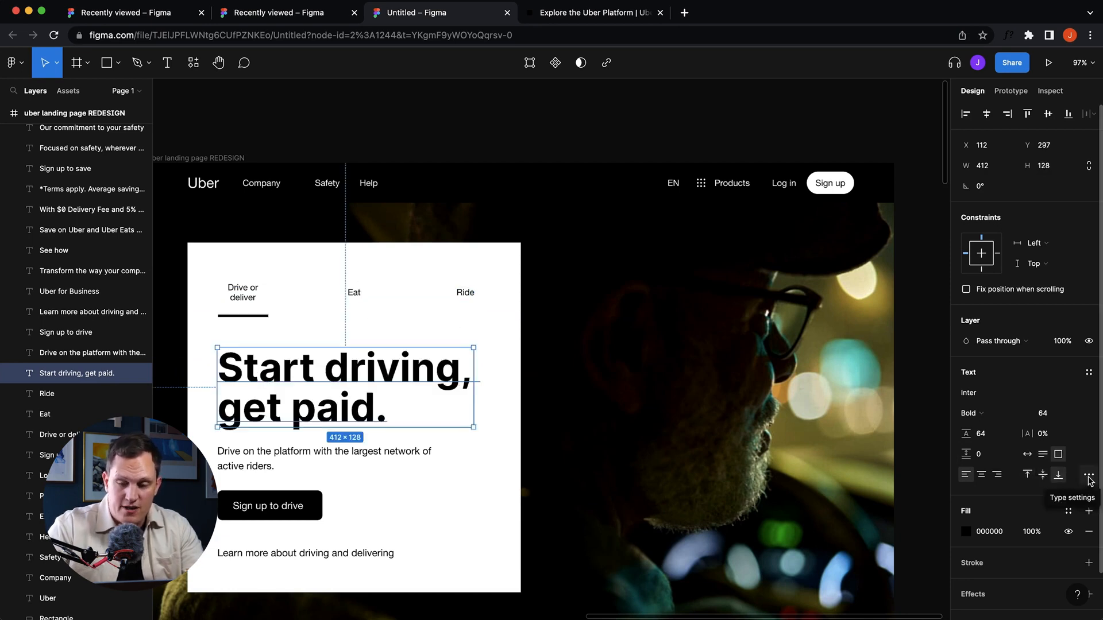
Step: Examine the headline's advanced type settings, covering the basic options, letter case, numbers, letterforms, stylistic sets and character variants
left_click(1090, 477)
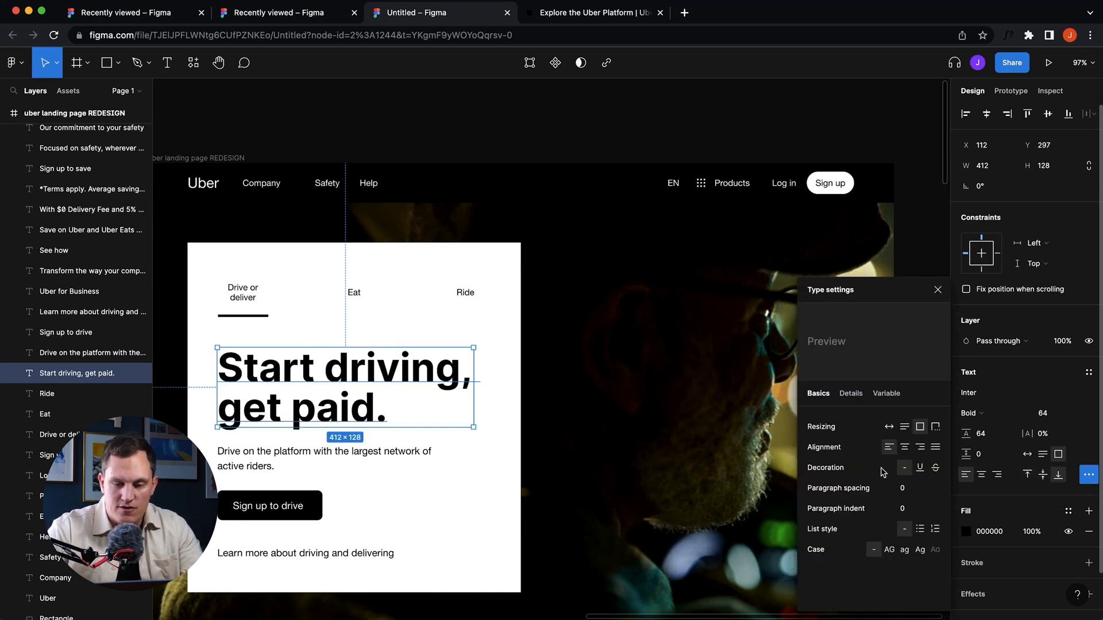
left_click(890, 551)
left_click(850, 393)
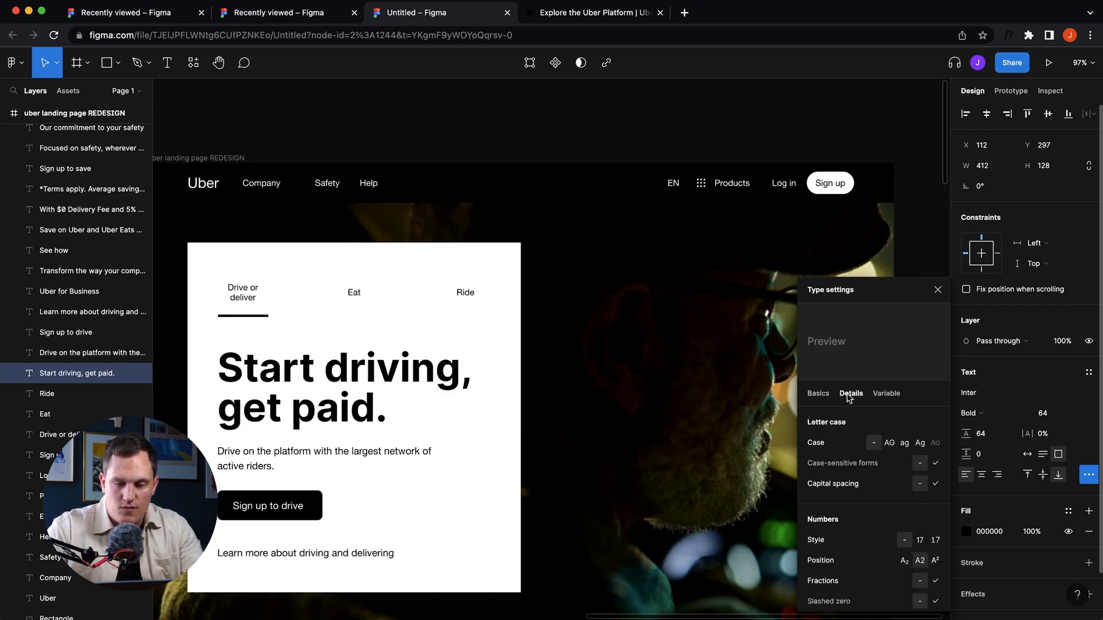
scroll(903, 453, "down", 1)
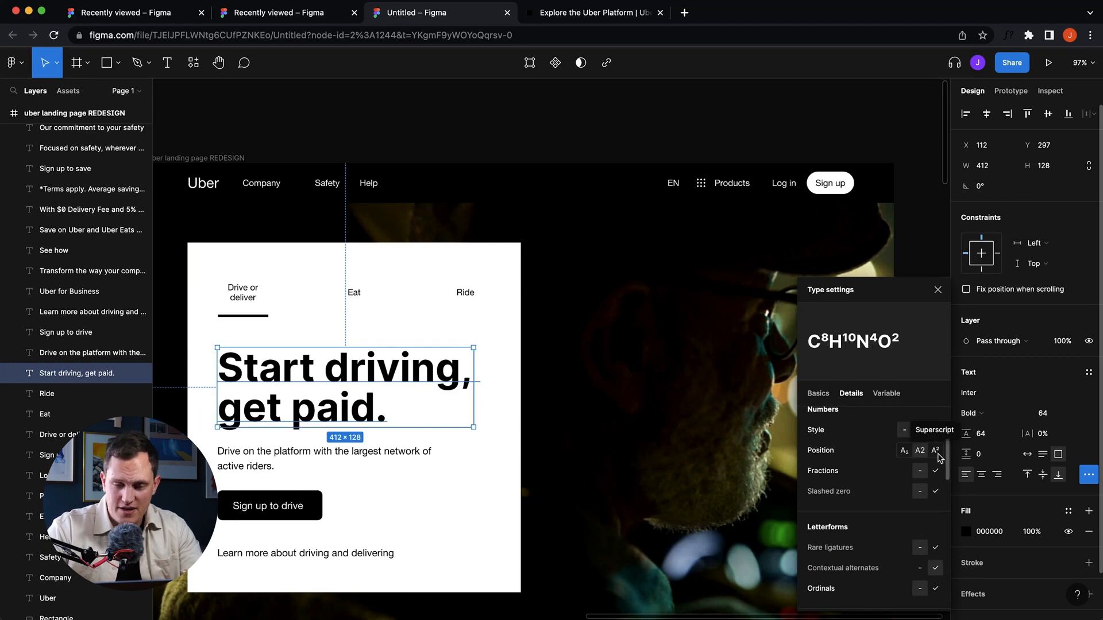
scroll(910, 471, "down", 4)
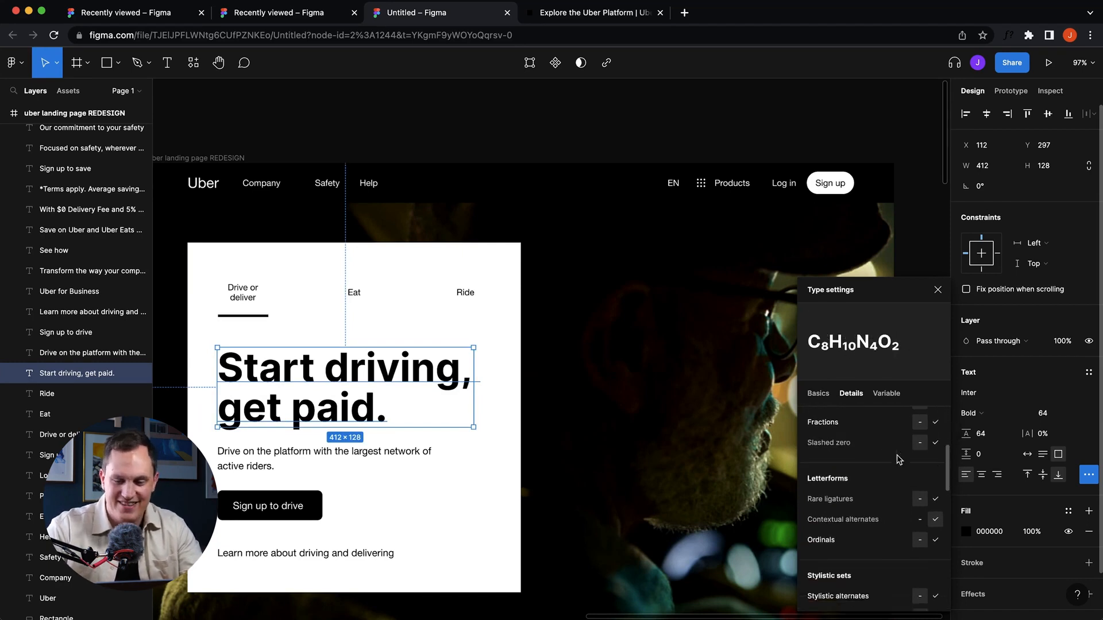
scroll(887, 498, "down", 8)
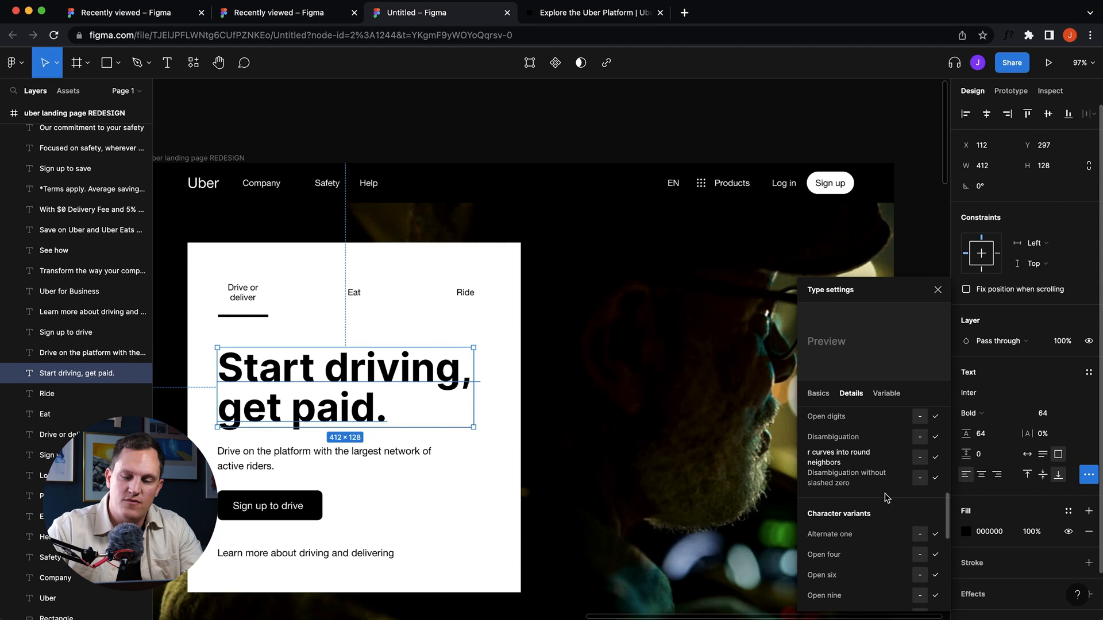
scroll(887, 498, "up", 2)
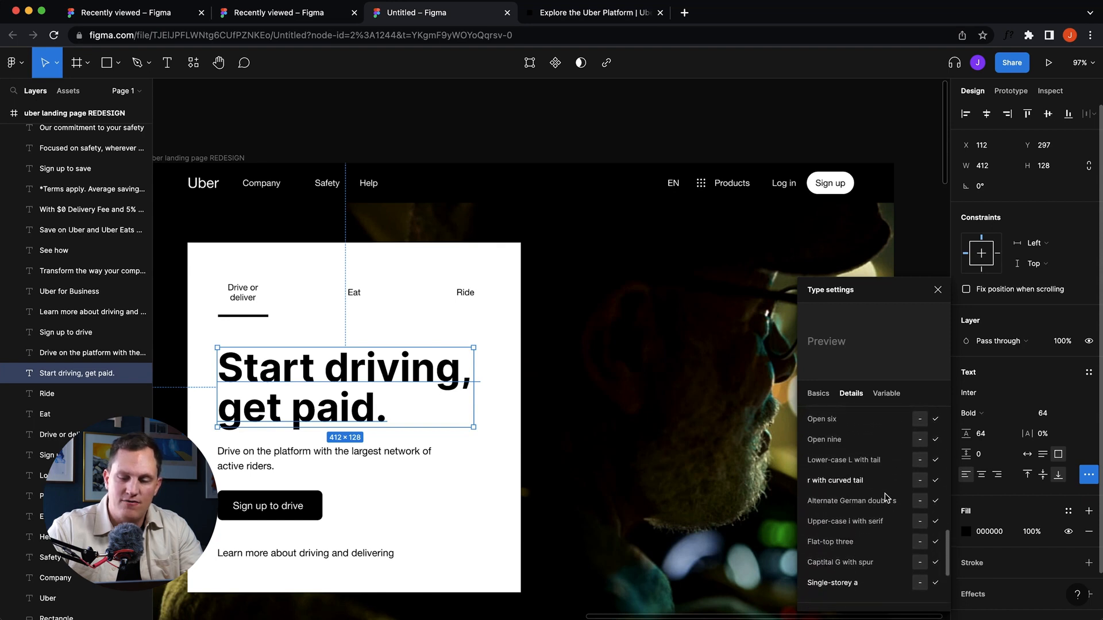
scroll(889, 455, "down", 4)
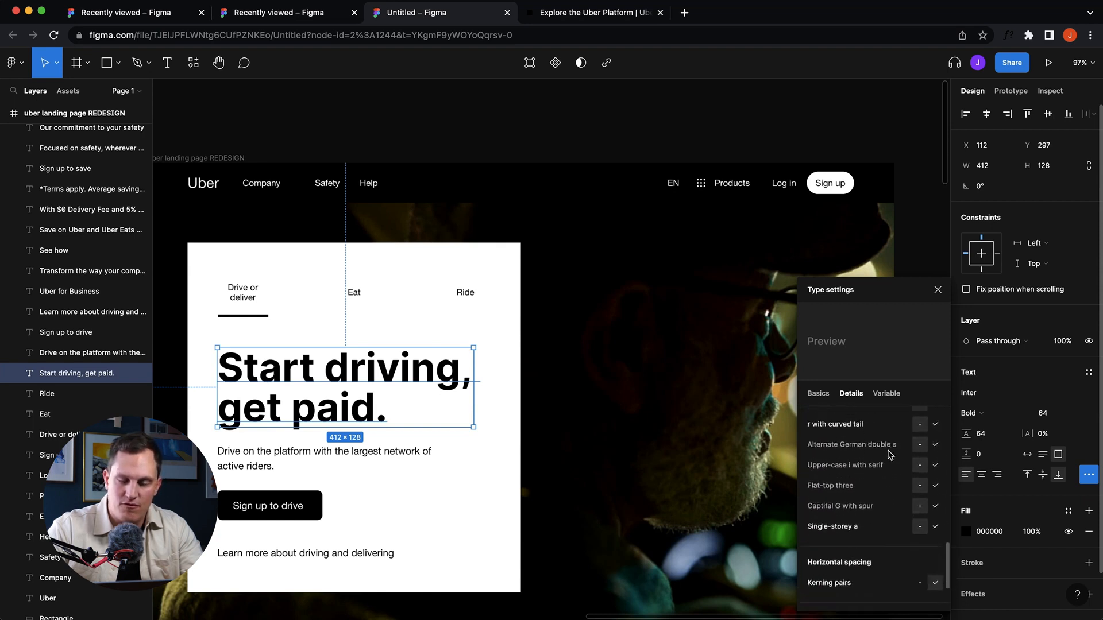
scroll(890, 455, "up", 10)
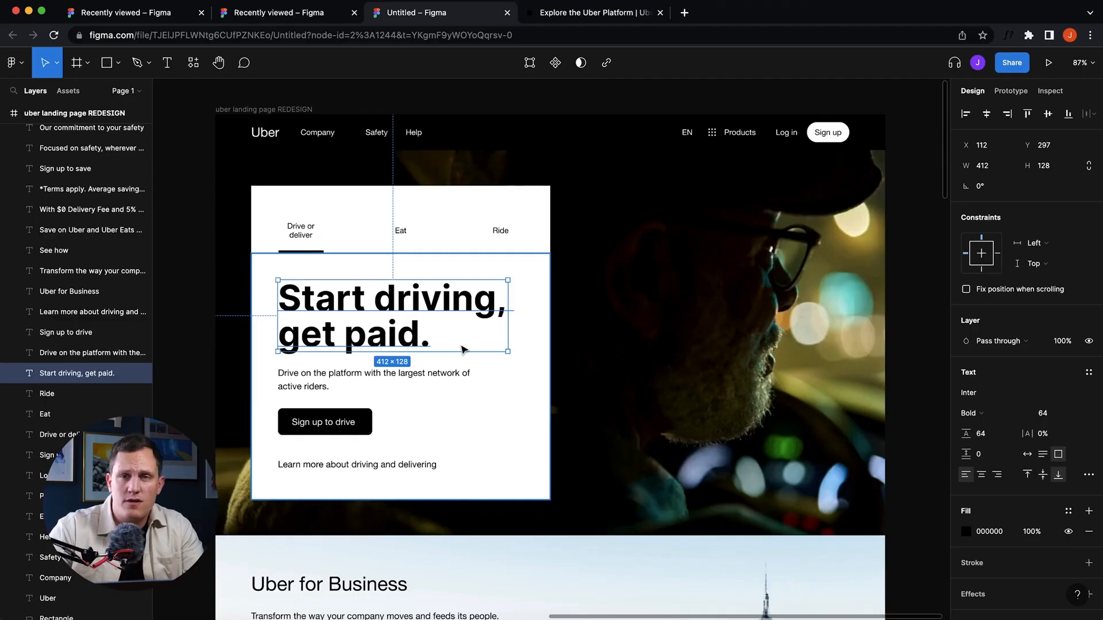
Step: Try auto width on the headline, switch it to auto height, narrow the box to wrap onto two lines, and move it up
scroll(461, 349, "up", 3)
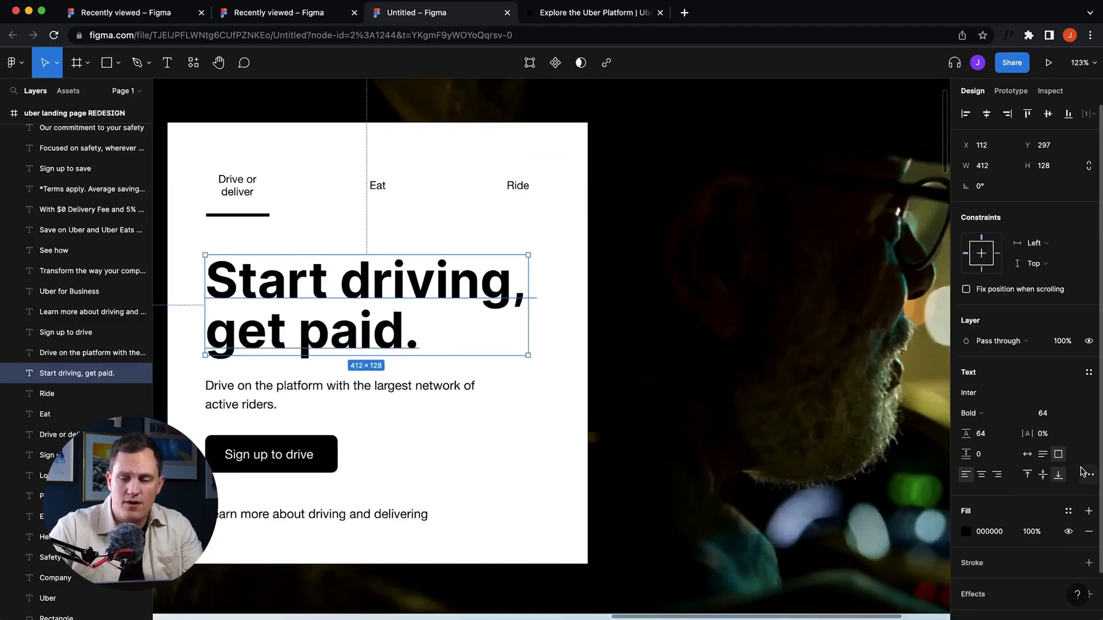
left_click(1029, 455)
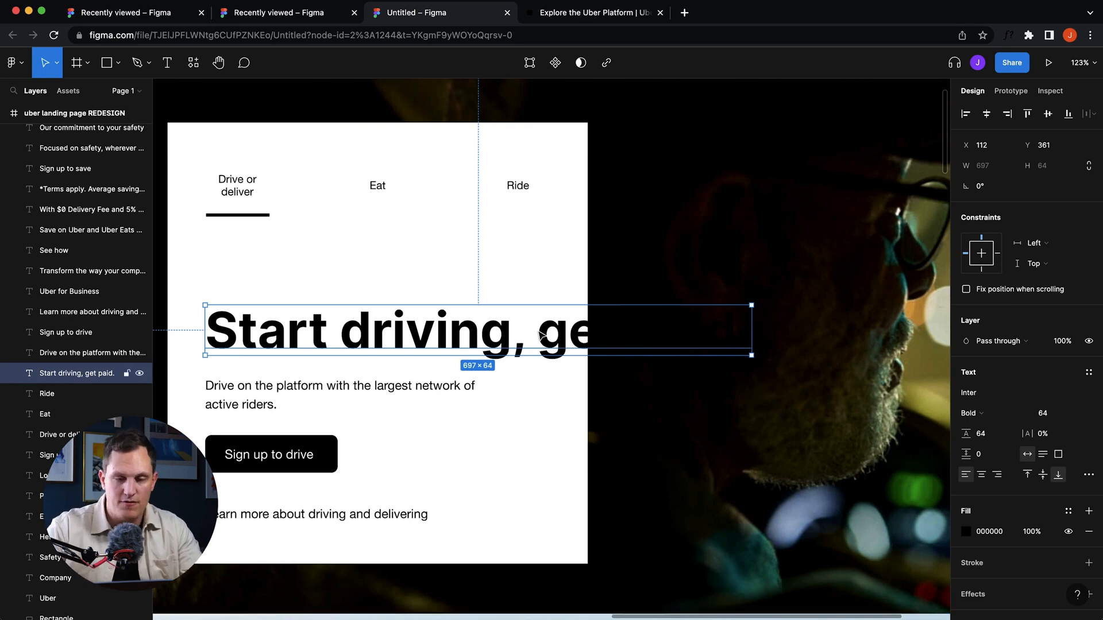
left_click(1043, 457)
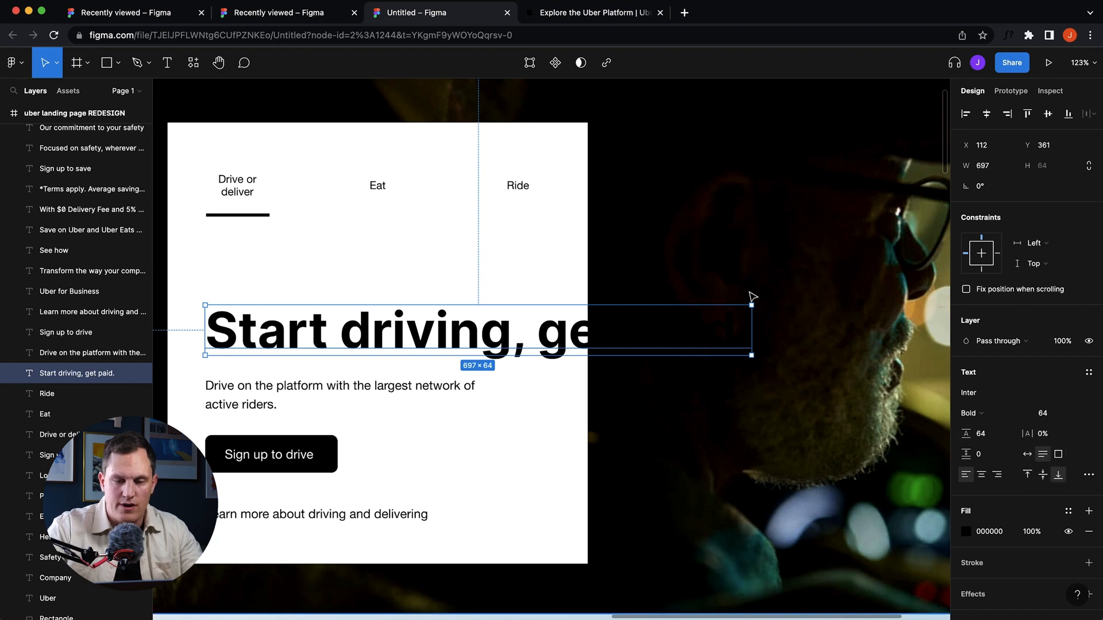
left_click_drag(751, 320, 541, 322)
left_click_drag(432, 336, 432, 278)
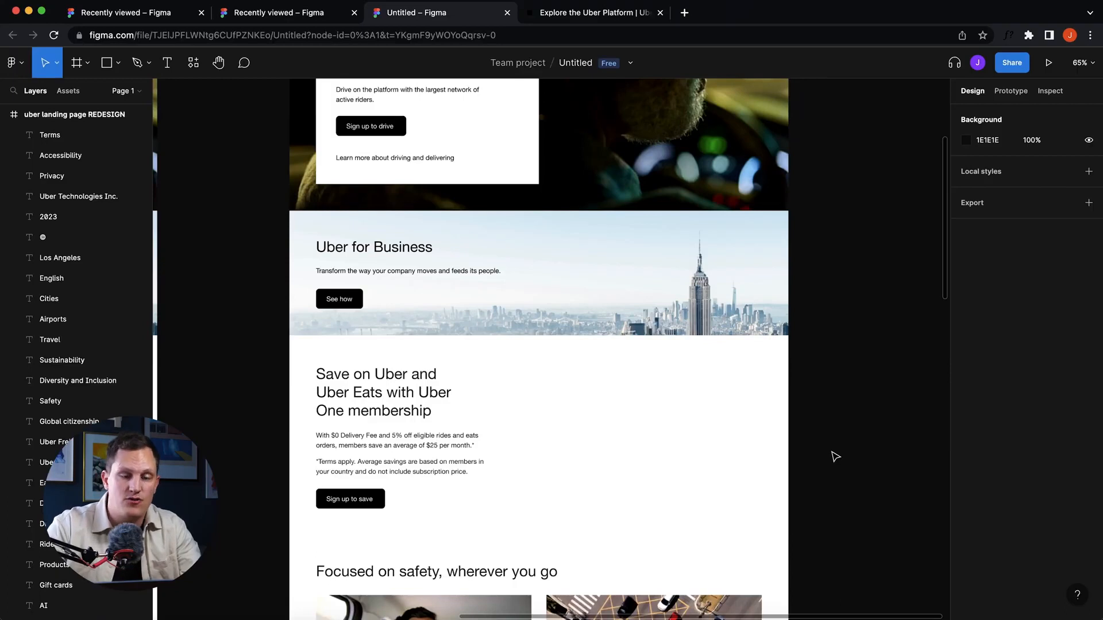
Step: Try adding a text box about 520 by 238 beside the Uber One membership section, reading "Hello hello I’m a text box."
left_click(168, 64)
left_click_drag(538, 374, 754, 471)
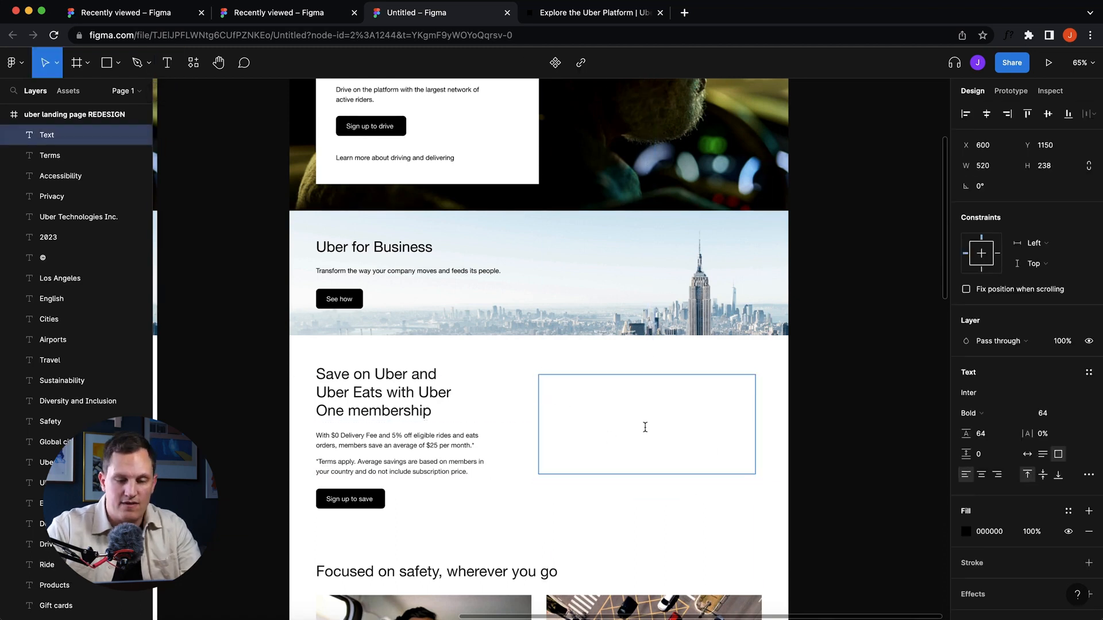
type("Hello hello I’m a text box.")
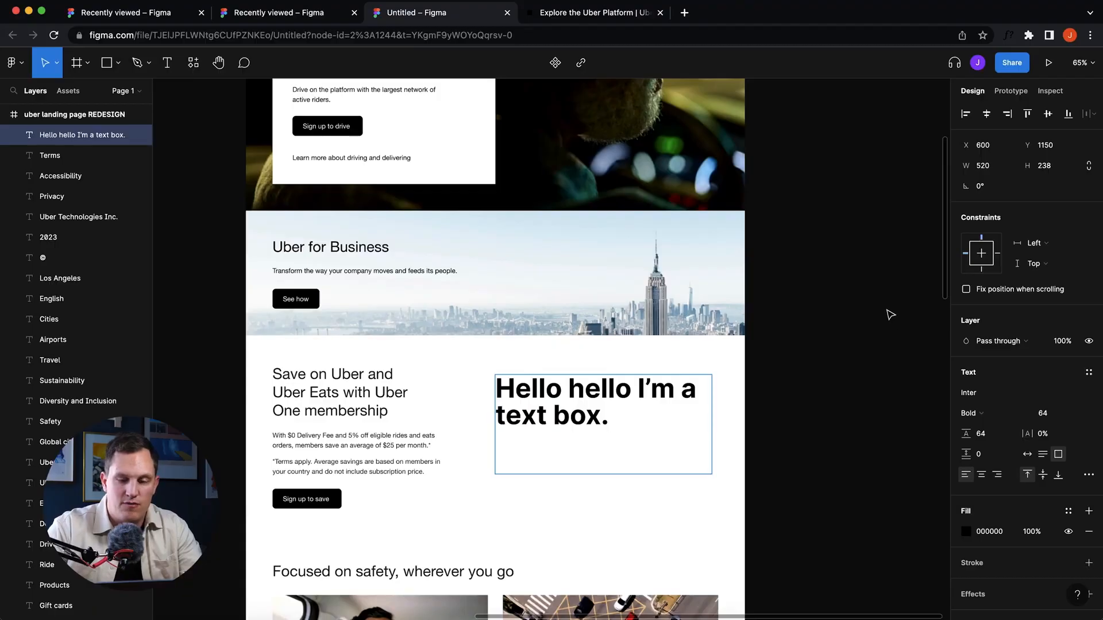
key("Escape")
key("Escape")
scroll(833, 360, "down", 3)
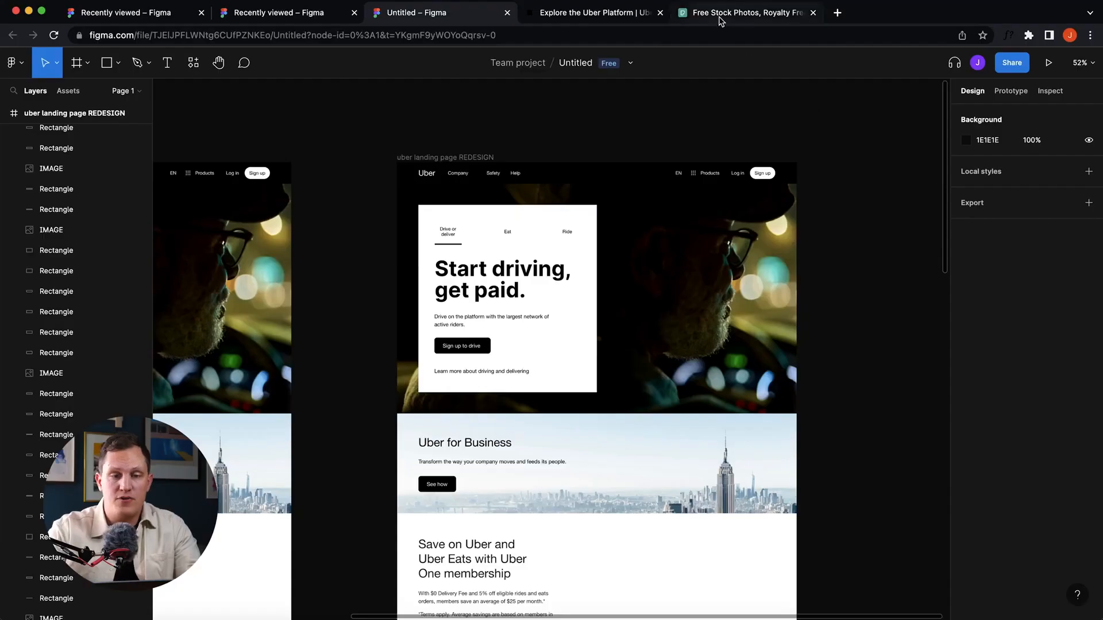
Step: Switch to the Pexels stock photo site and search for "driver"
left_click(721, 20)
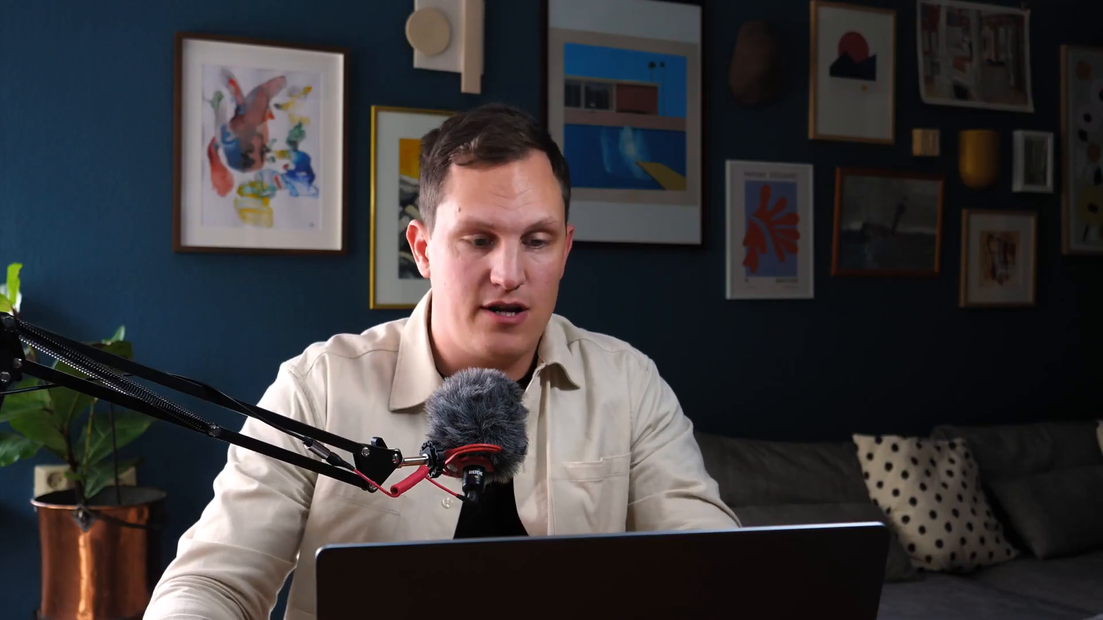
type("dr")
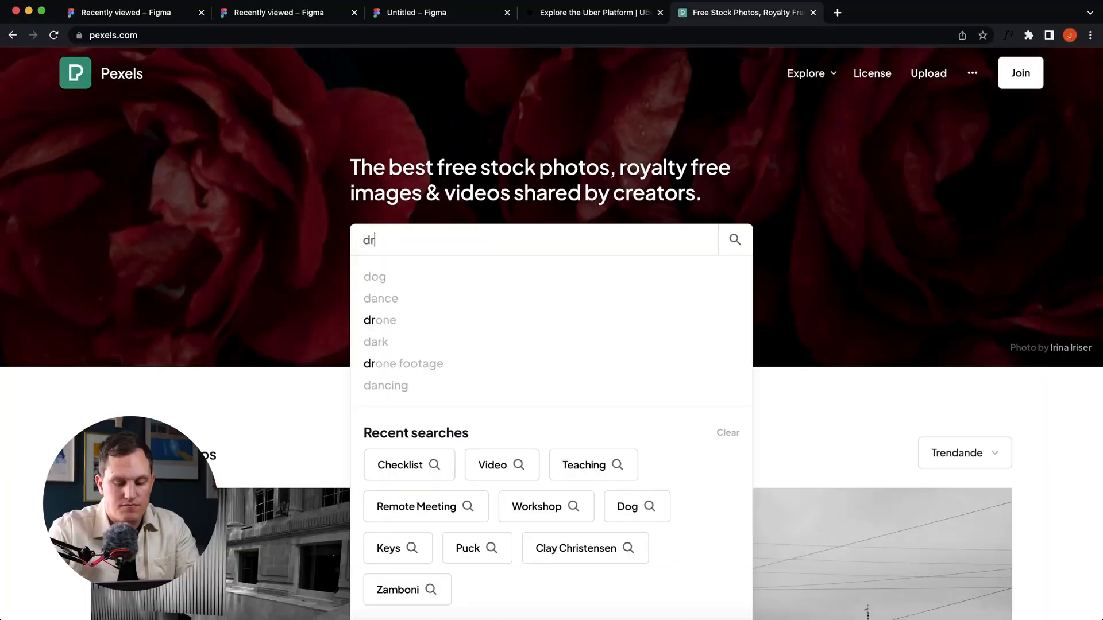
type("iver")
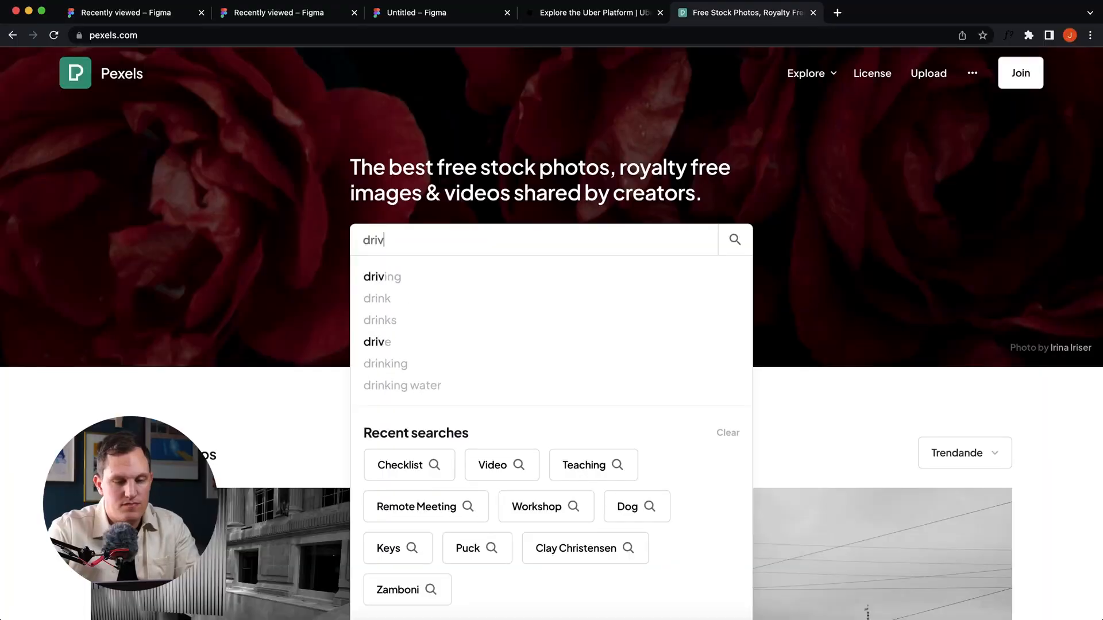
key("Return")
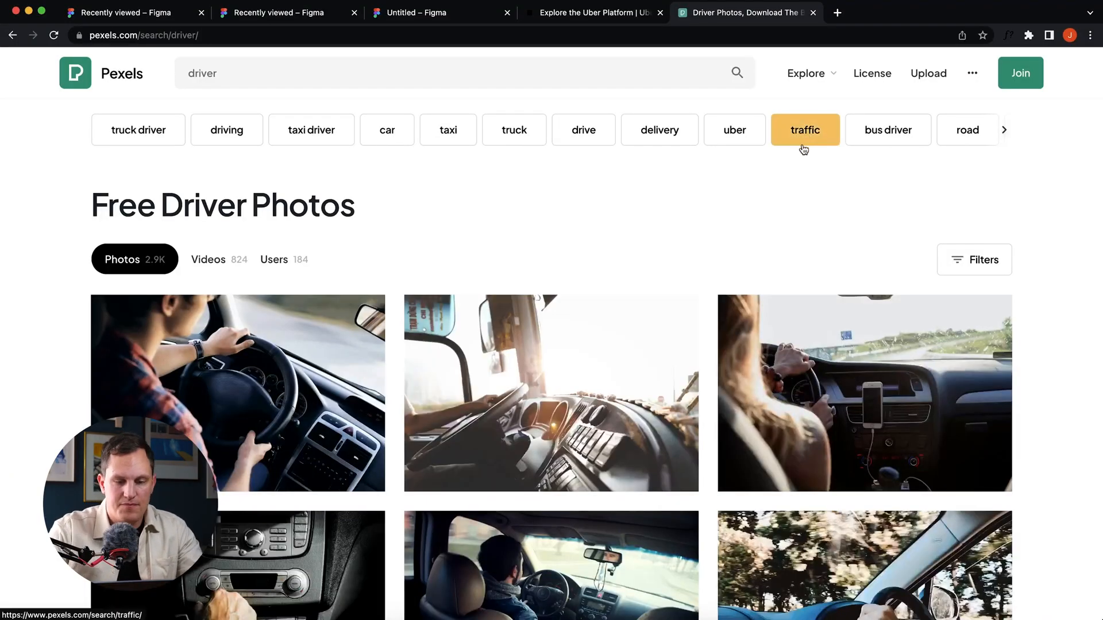
Step: Browse the driver photos and download the one of a long-haired driver with a phone mounted on the dashboard
scroll(802, 145, "down", 5)
scroll(803, 150, "down", 9)
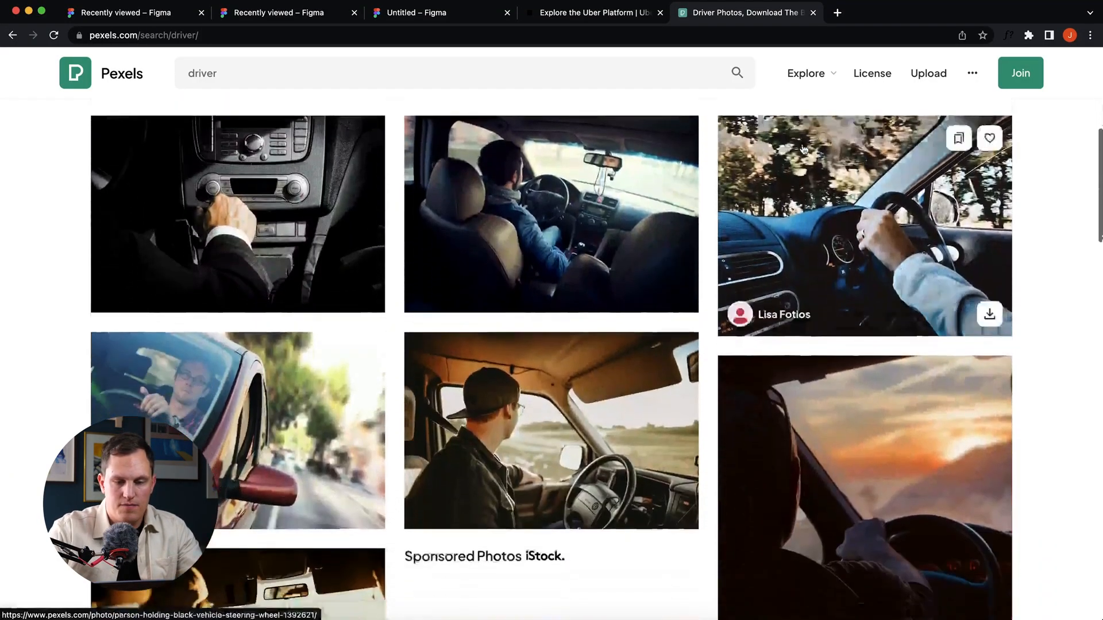
scroll(803, 150, "up", 15)
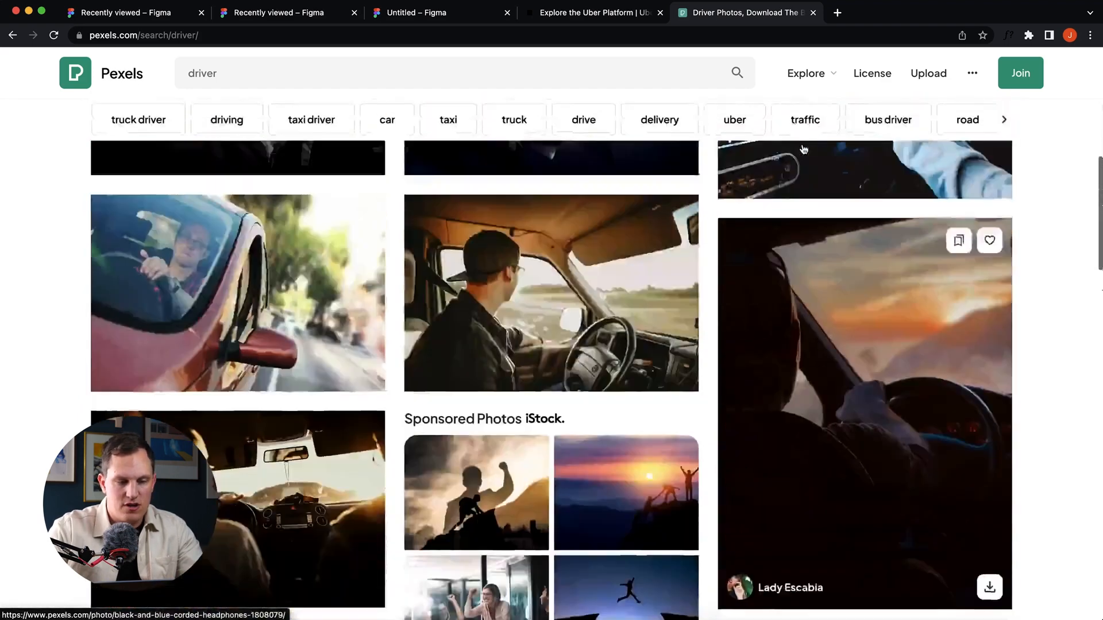
scroll(802, 148, "down", 2)
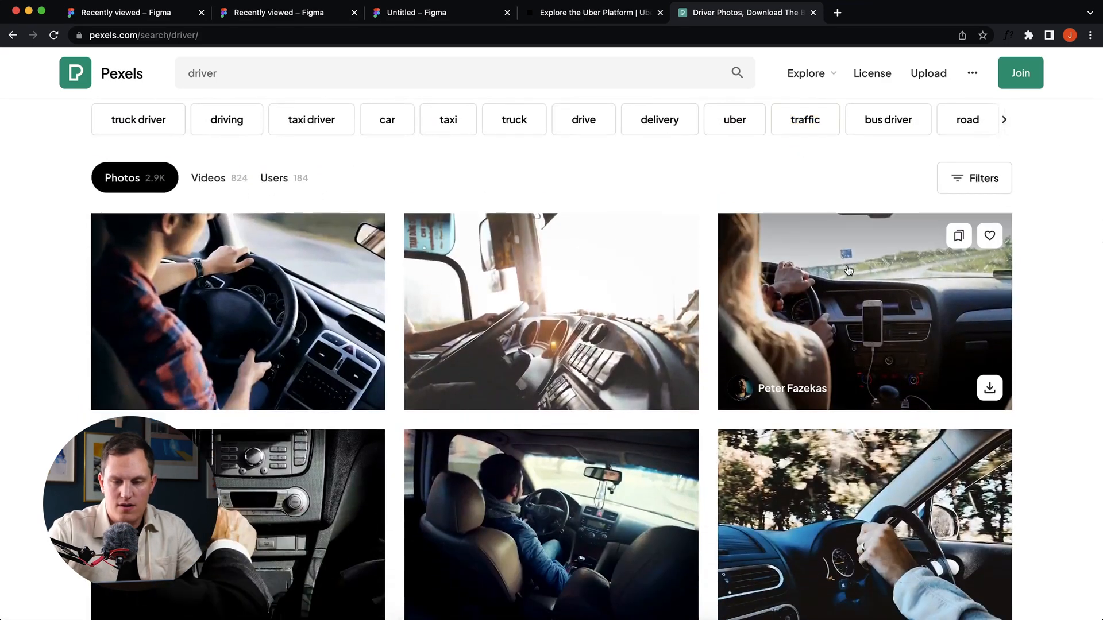
left_click(987, 391)
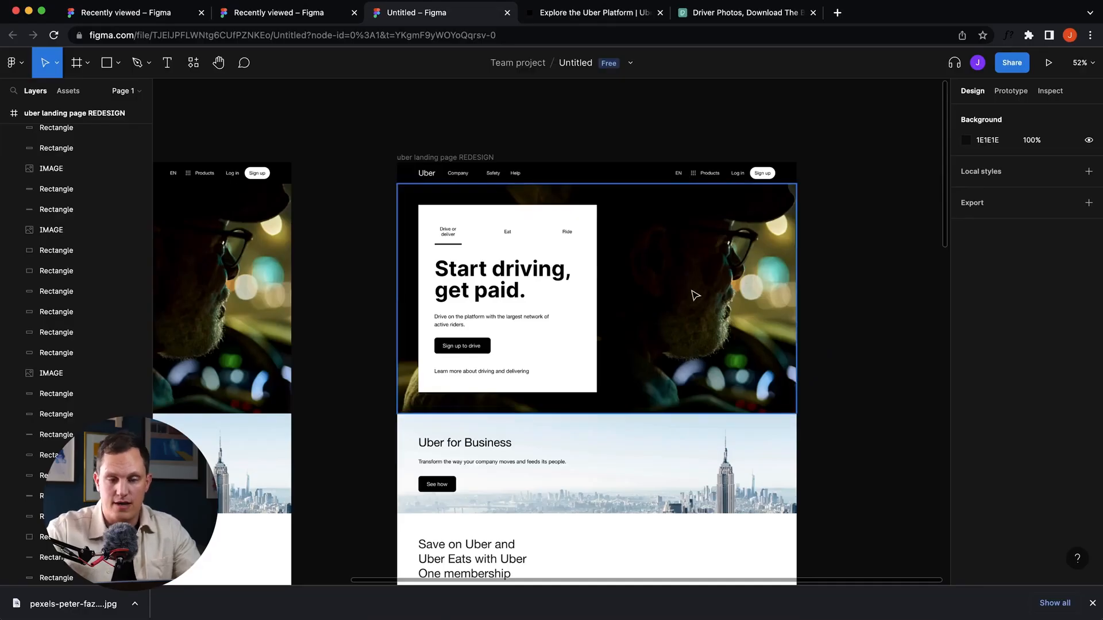
Step: Try lowering the exposure of the redesign's hero image fill, and undo the adjustment
left_click(705, 283)
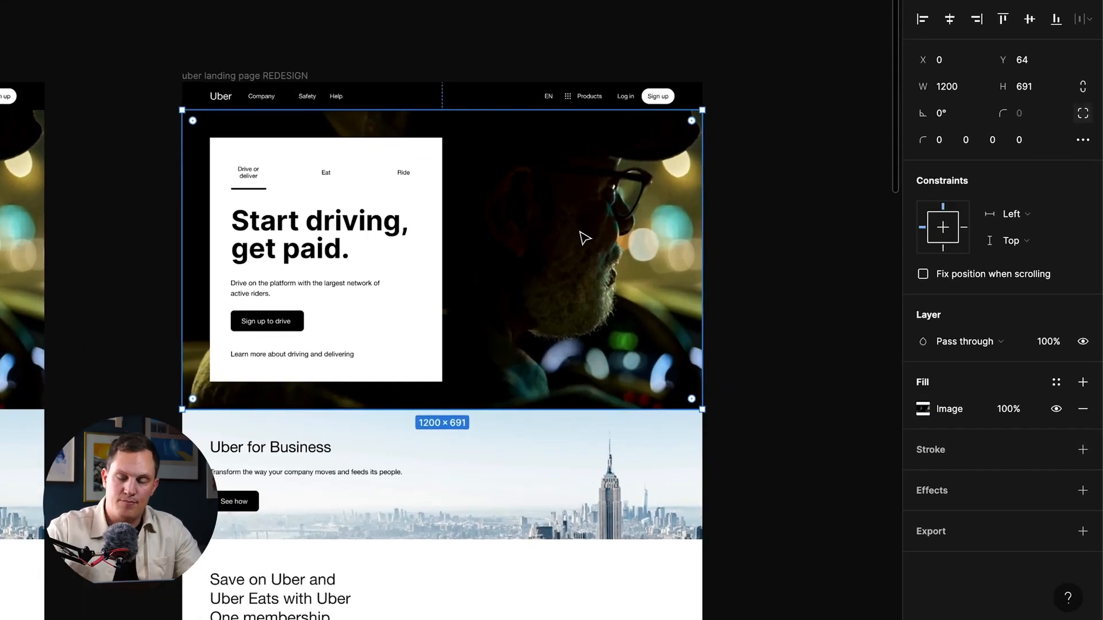
left_click(923, 409)
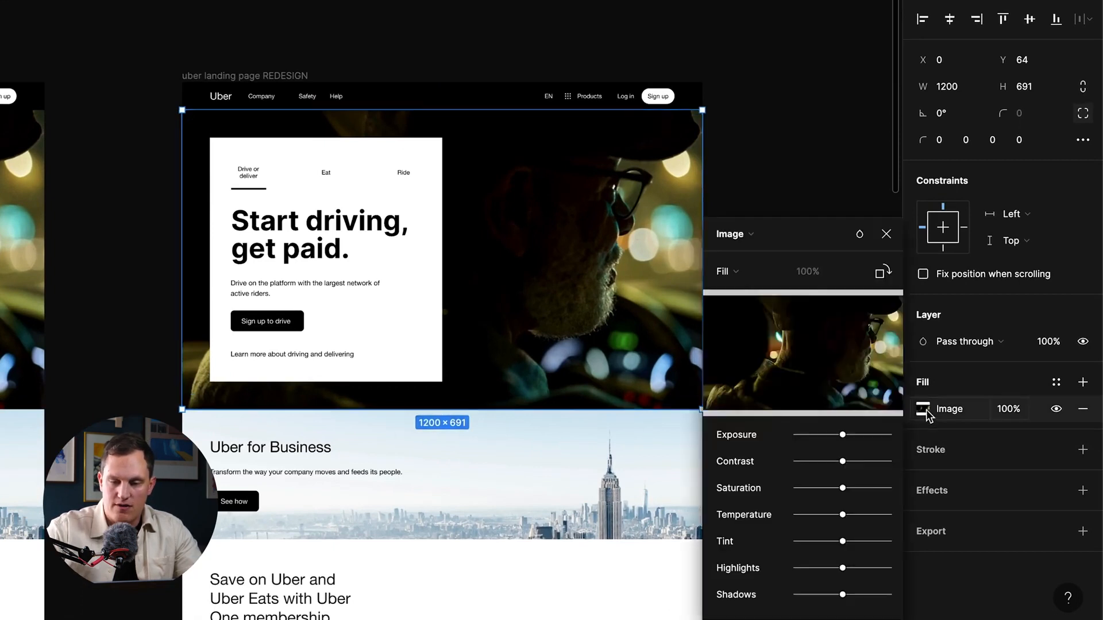
mouse_move(844, 440)
left_mouse_down()
mouse_move(793, 435)
mouse_move(874, 433)
mouse_move(828, 440)
left_mouse_up()
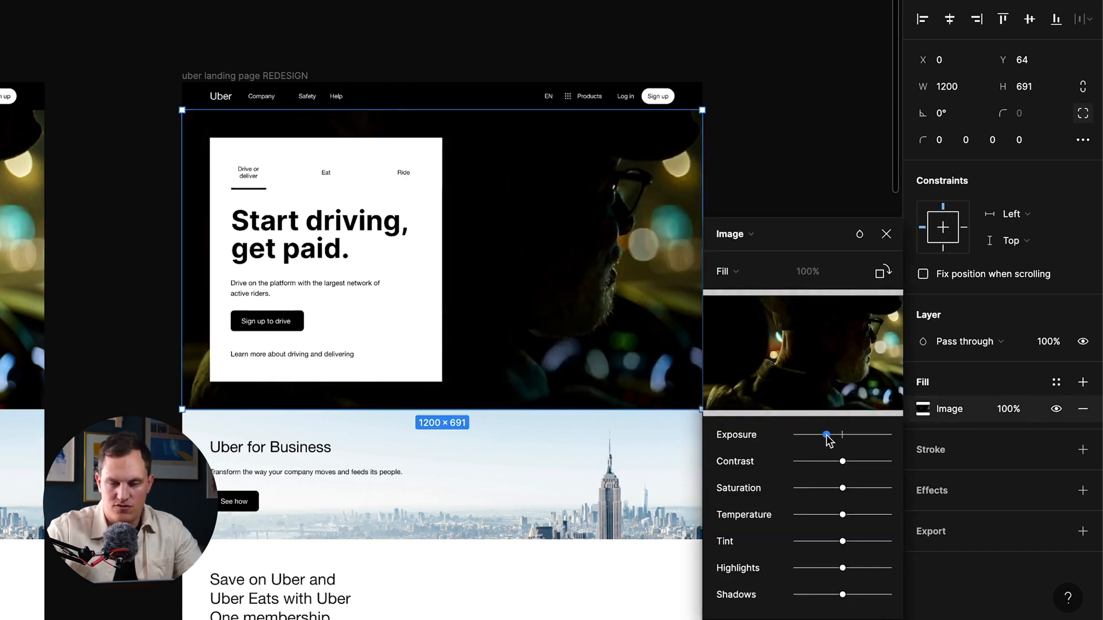
key("super+z")
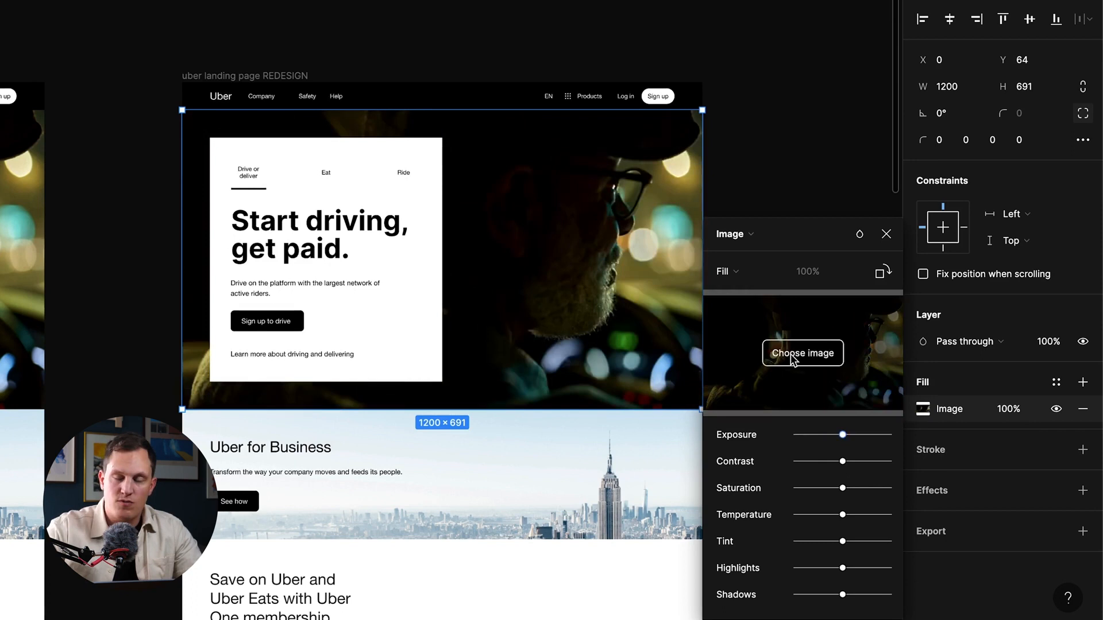
Step: Replace the hero's image fill with the driver photo downloaded from Pexels and close the fill settings
left_click(795, 358)
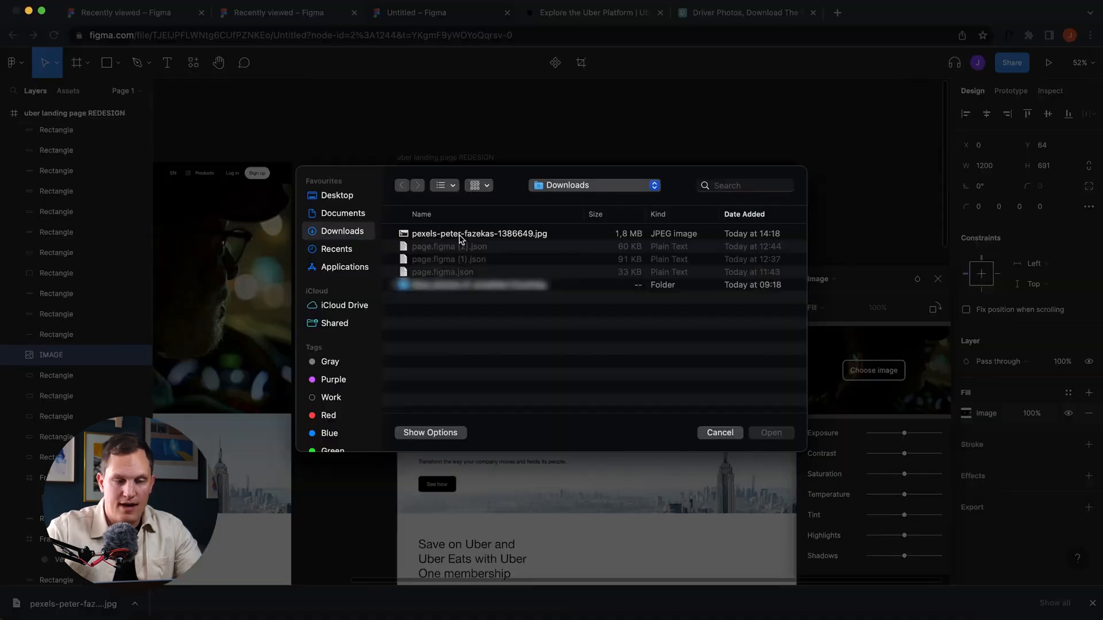
left_click(460, 236)
left_click(773, 433)
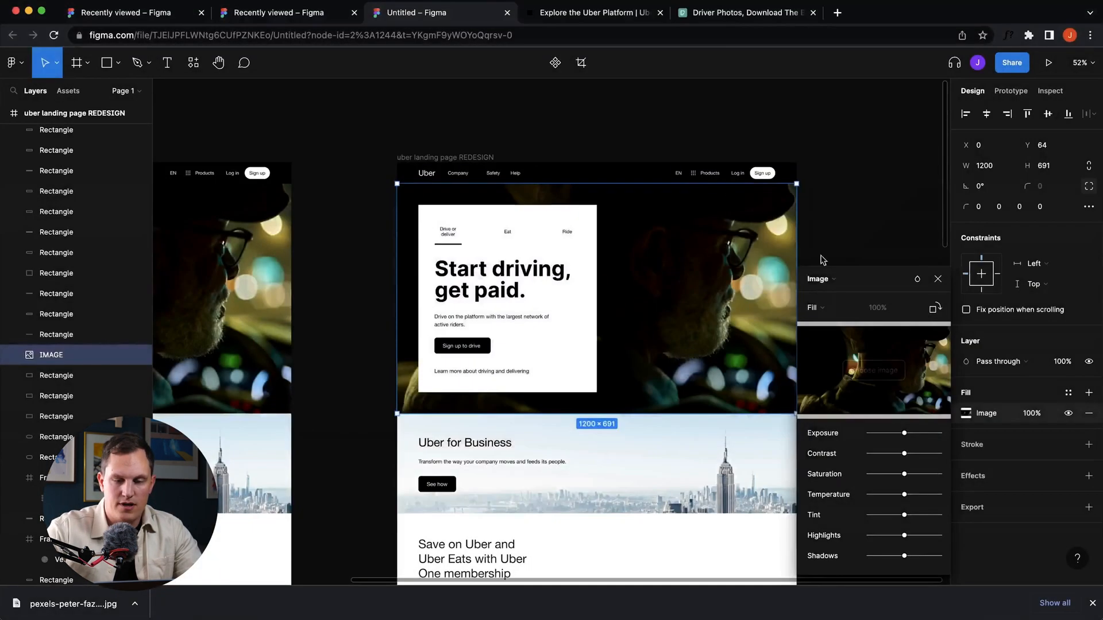
left_click(938, 280)
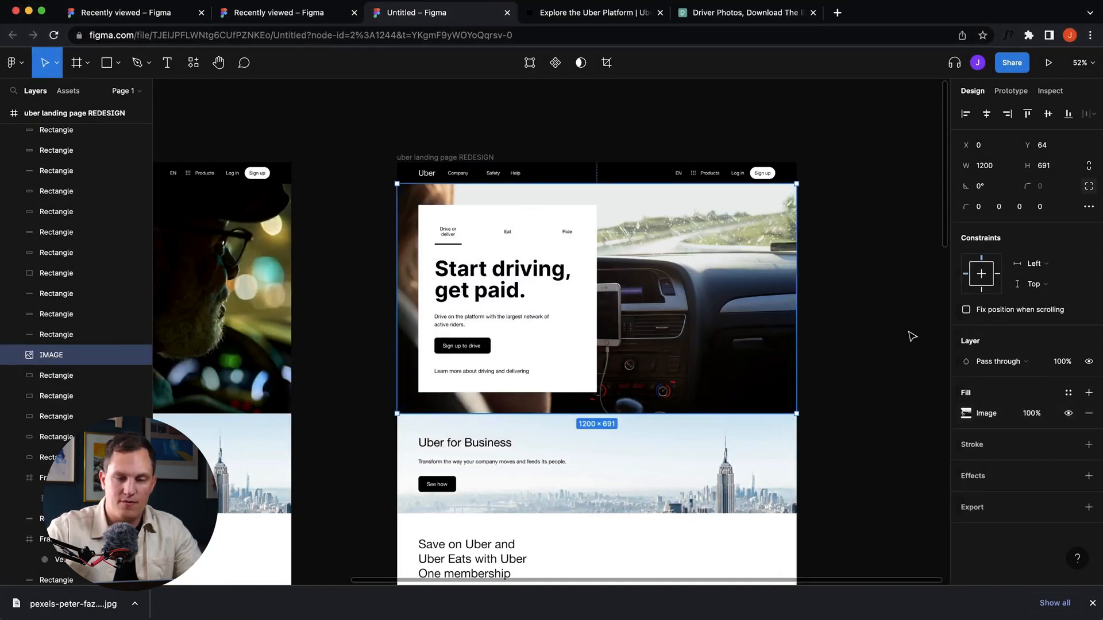
Step: Set the hero image's fill to Crop, enlarge the driver photo beyond the hero's edges and shift it down
left_click(964, 422)
left_click(835, 313)
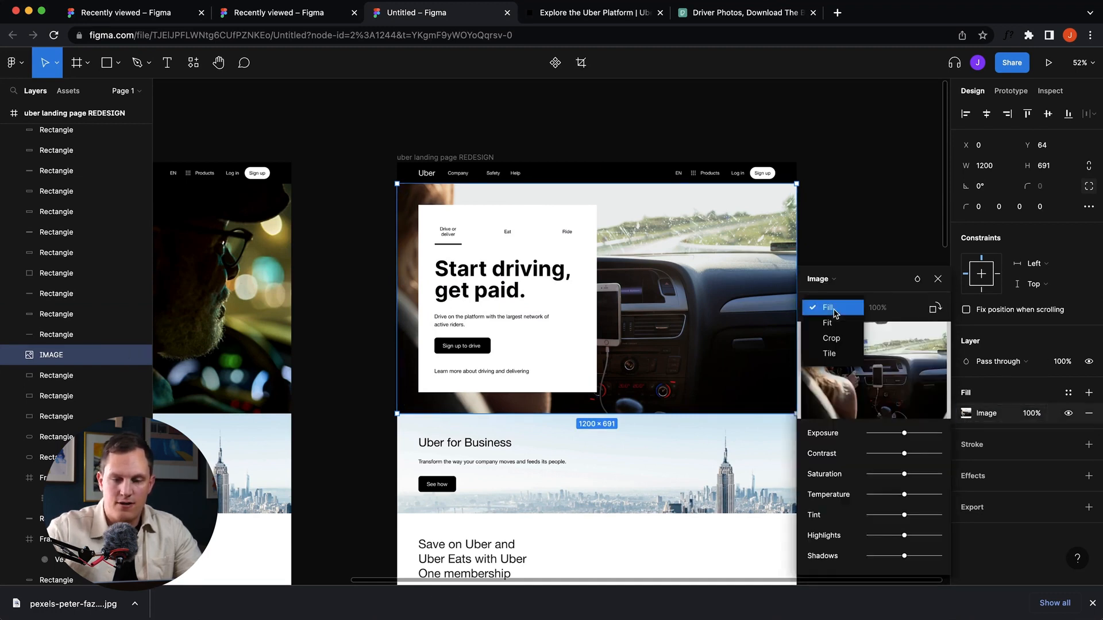
left_click(837, 341)
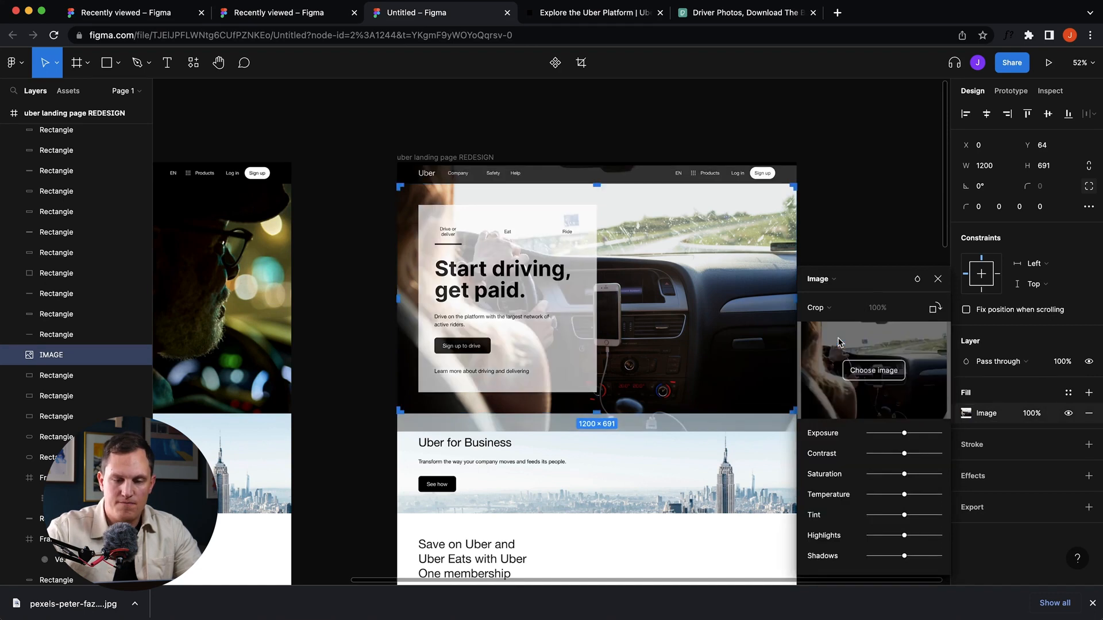
left_click_drag(795, 161, 870, 106)
left_click_drag(688, 257, 685, 312)
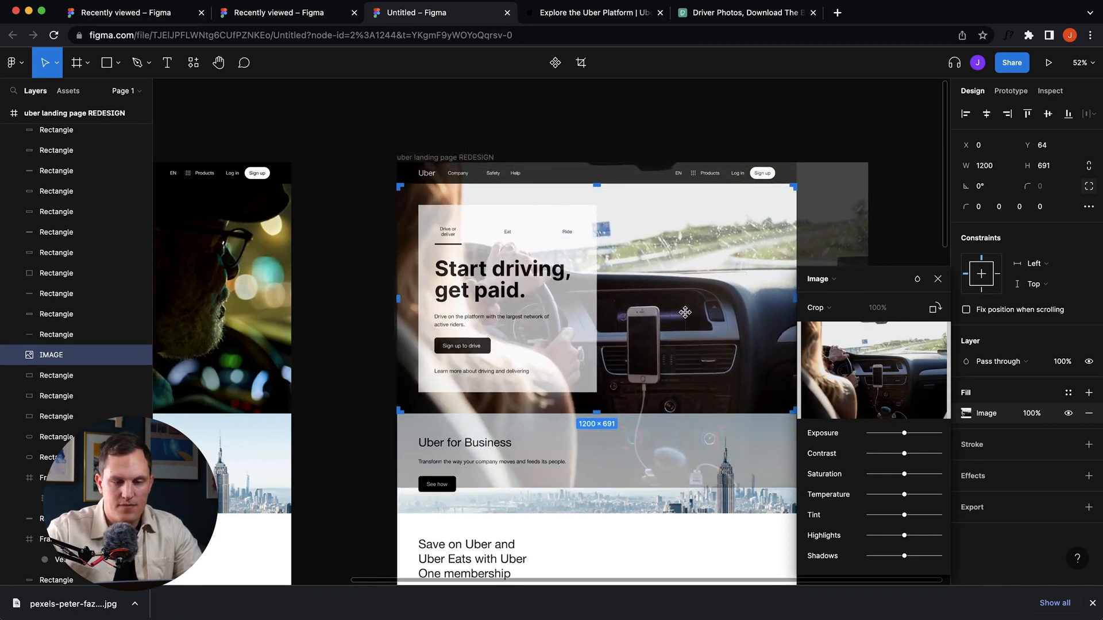
left_click(936, 280)
left_click(904, 256)
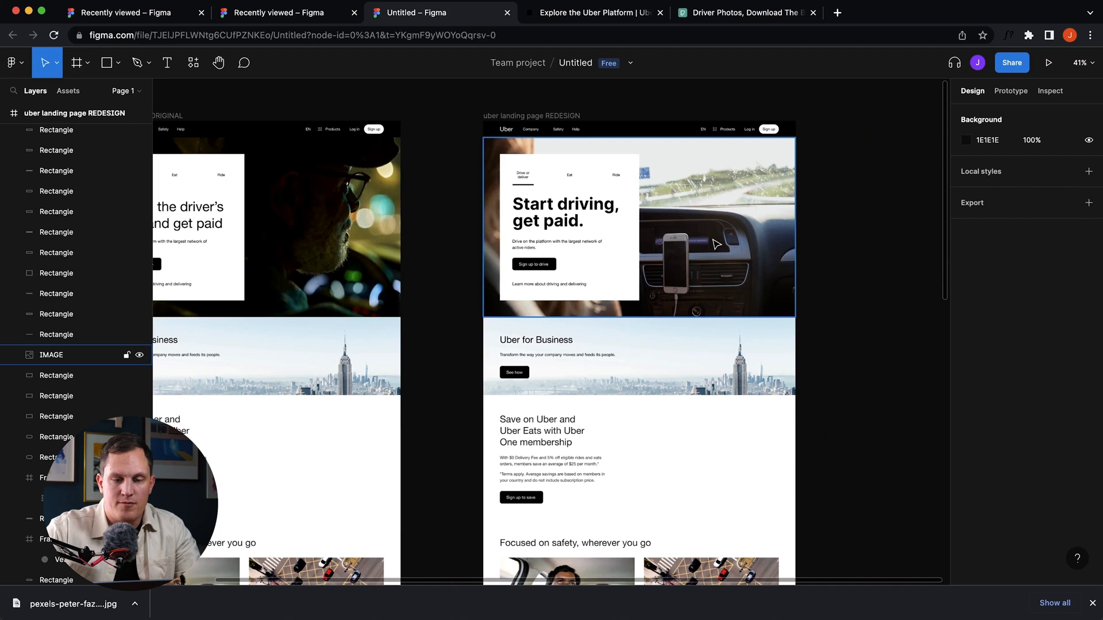
Step: Select the hero image, find the Unsplash plugin by searching "unsplash", and run it
left_click(716, 244)
scroll(753, 245, "right", 3)
scroll(754, 246, "up", 1)
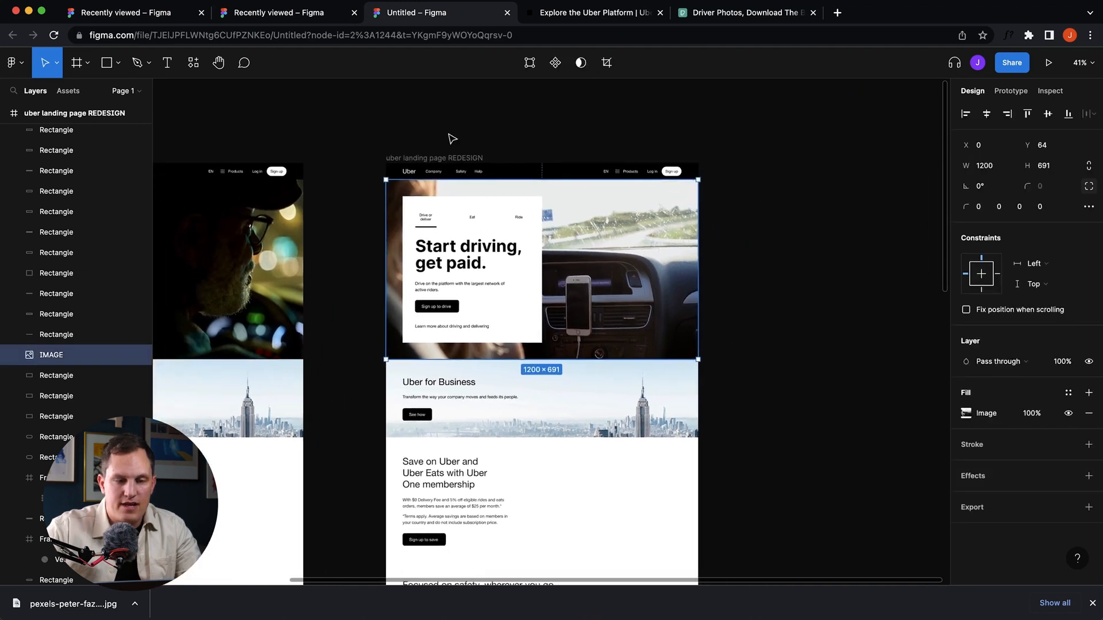
left_click(192, 65)
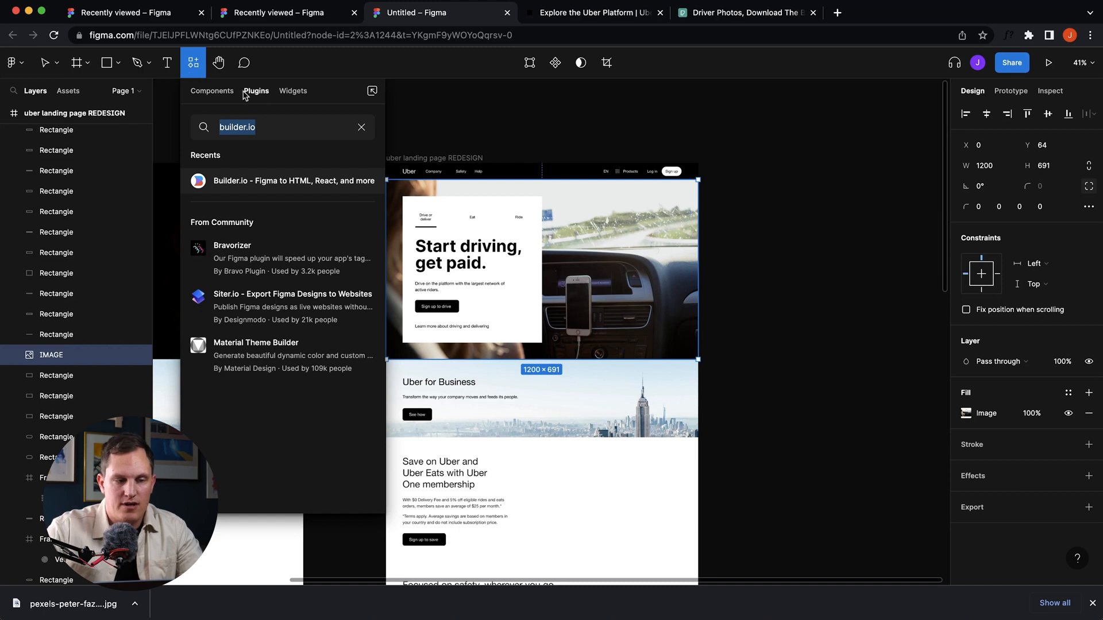
left_click(362, 131)
type("unsplash")
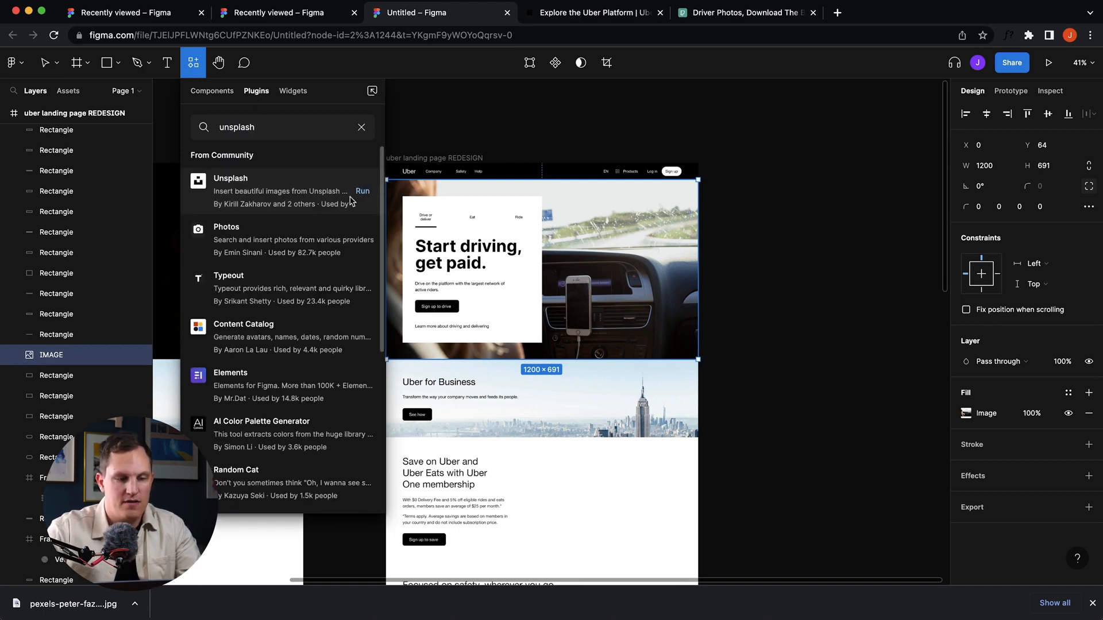
left_click(363, 192)
scroll(819, 278, "down", 2)
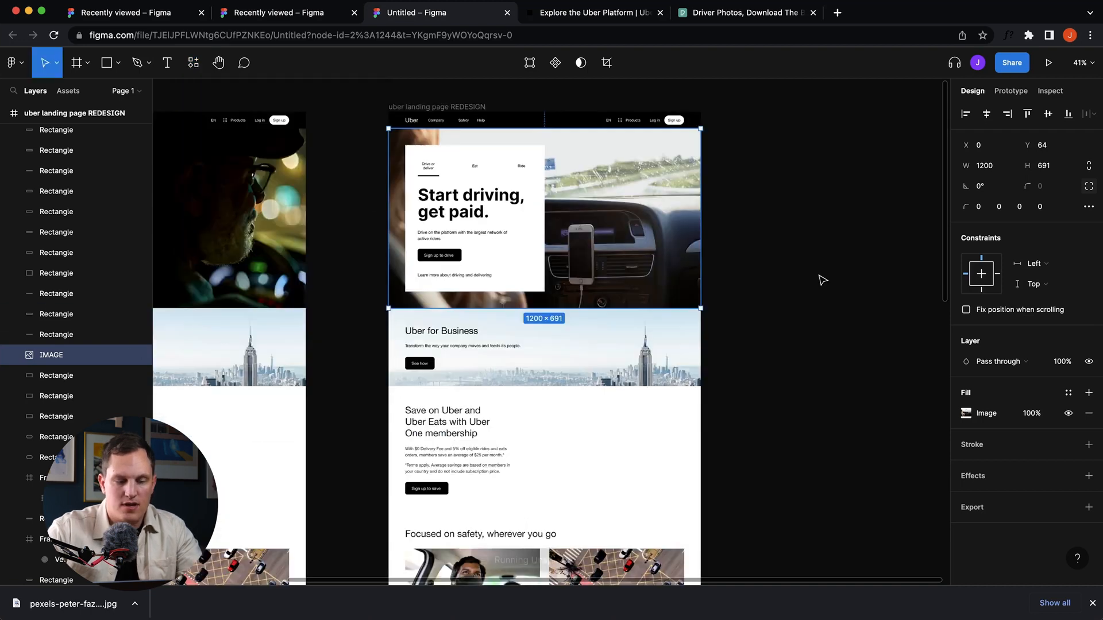
Step: Move the Unsplash plugin window clear of the redesign frame and search its photos for "Driver"
left_click_drag(498, 116, 860, 91)
scroll(889, 218, "down", 2)
scroll(888, 218, "up", 2)
left_click(914, 119)
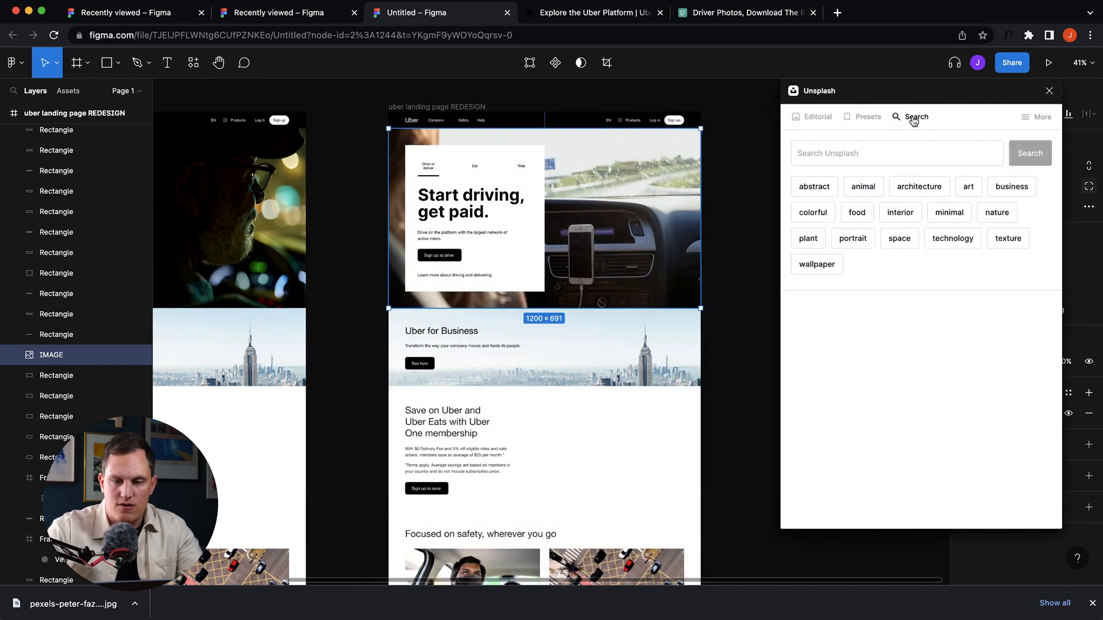
left_click(827, 151)
type("D")
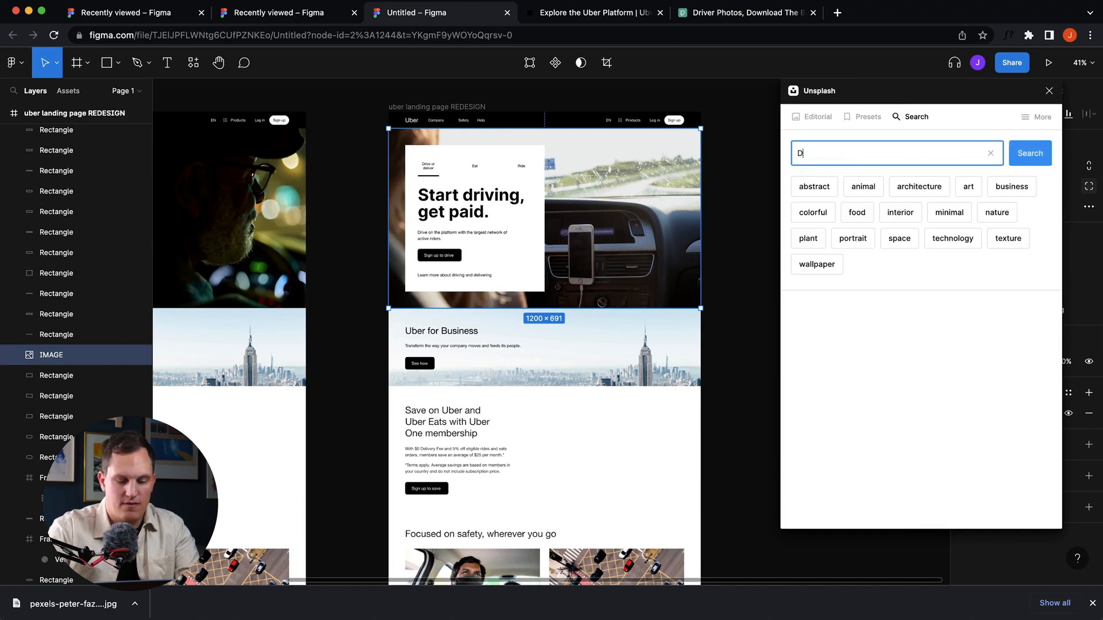
type("river")
key("Return")
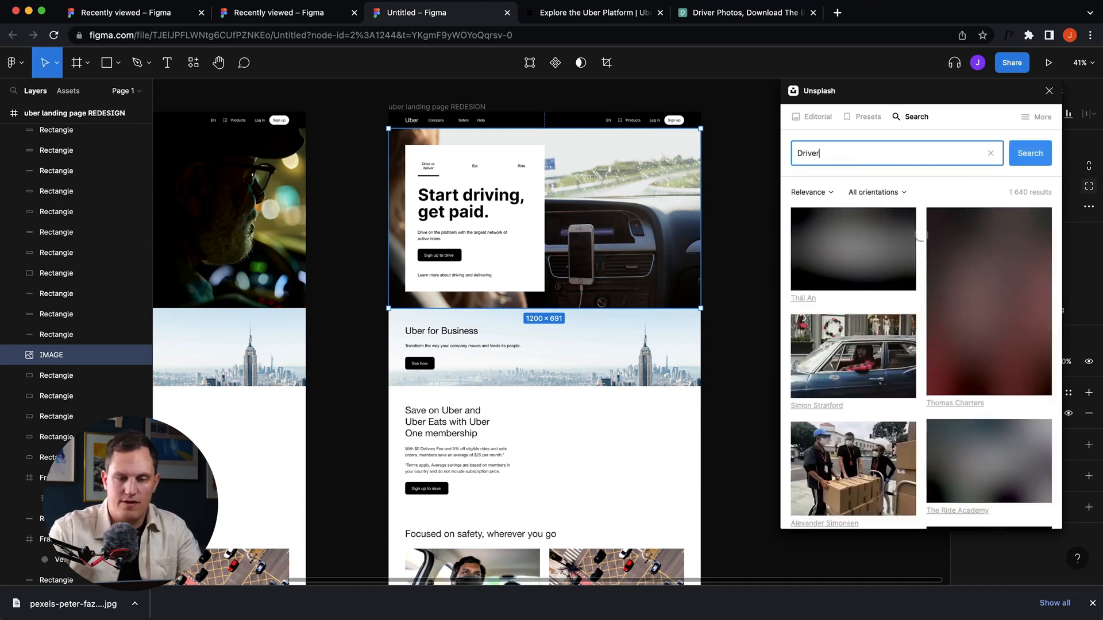
Step: Try the dark rear-view-mirror photo in the hero, replace it with the motion-blurred street cyclist photo, and close the plugin
left_click(841, 257)
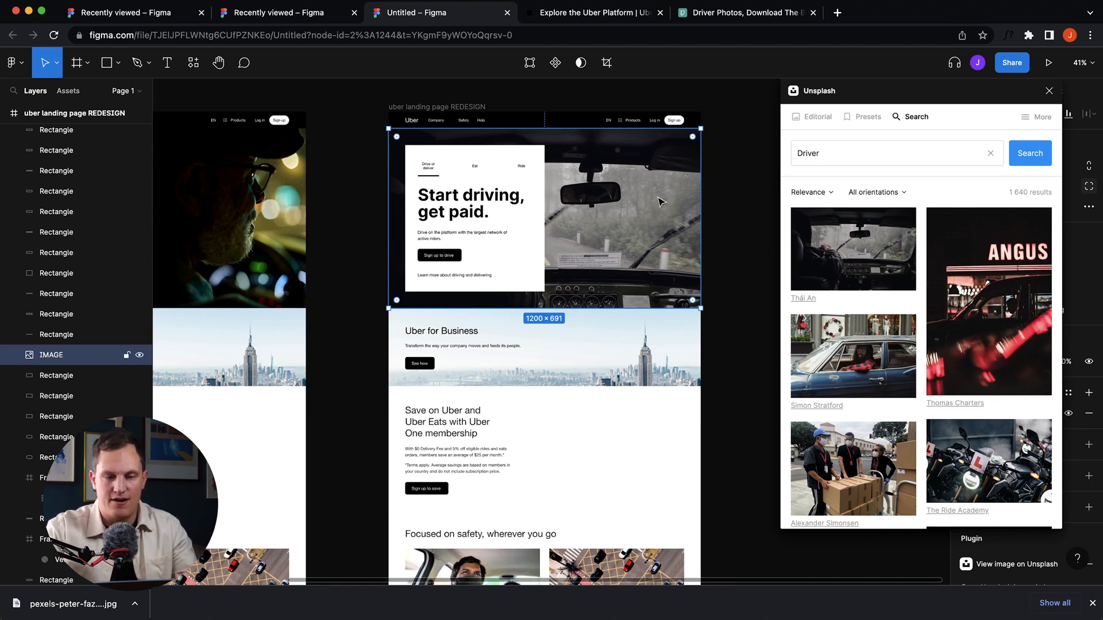
scroll(908, 313, "down", 5)
scroll(907, 313, "down", 10)
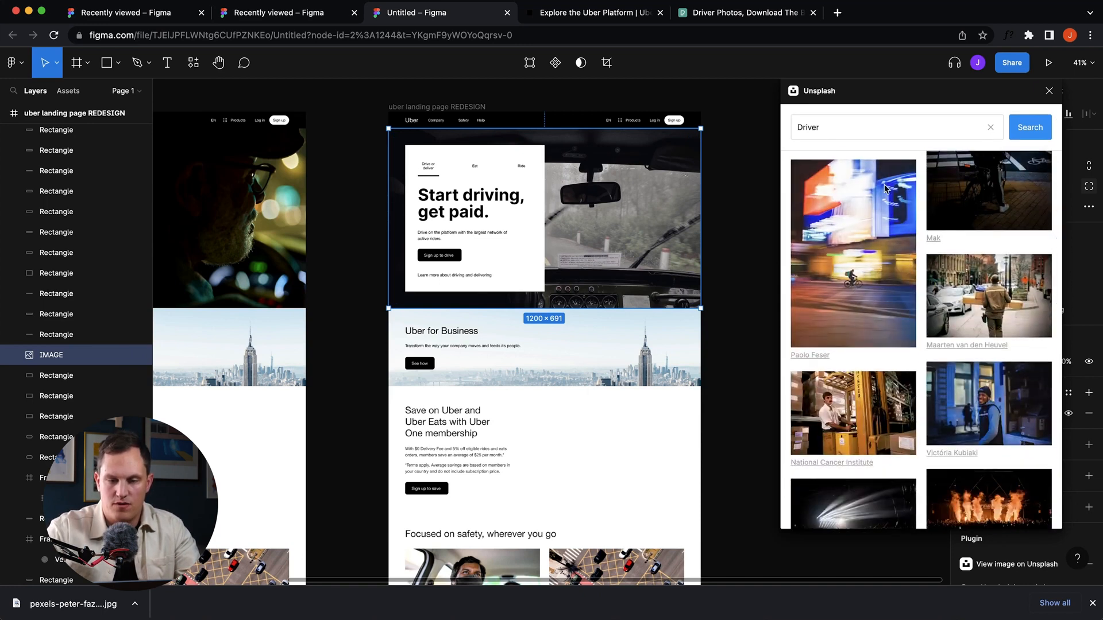
left_click(871, 224)
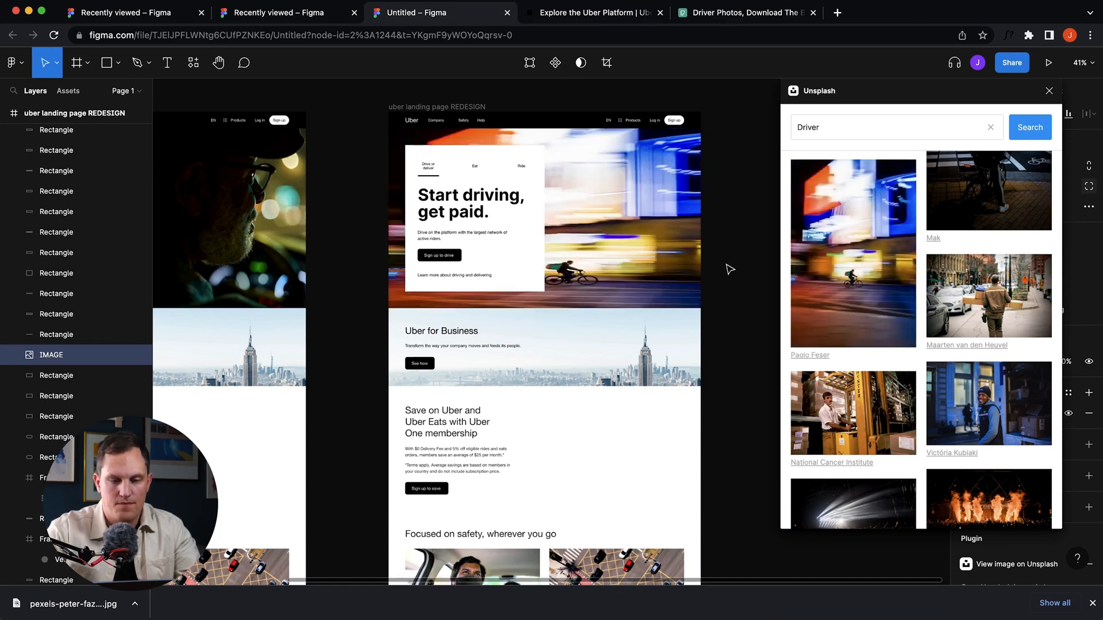
left_click(1048, 92)
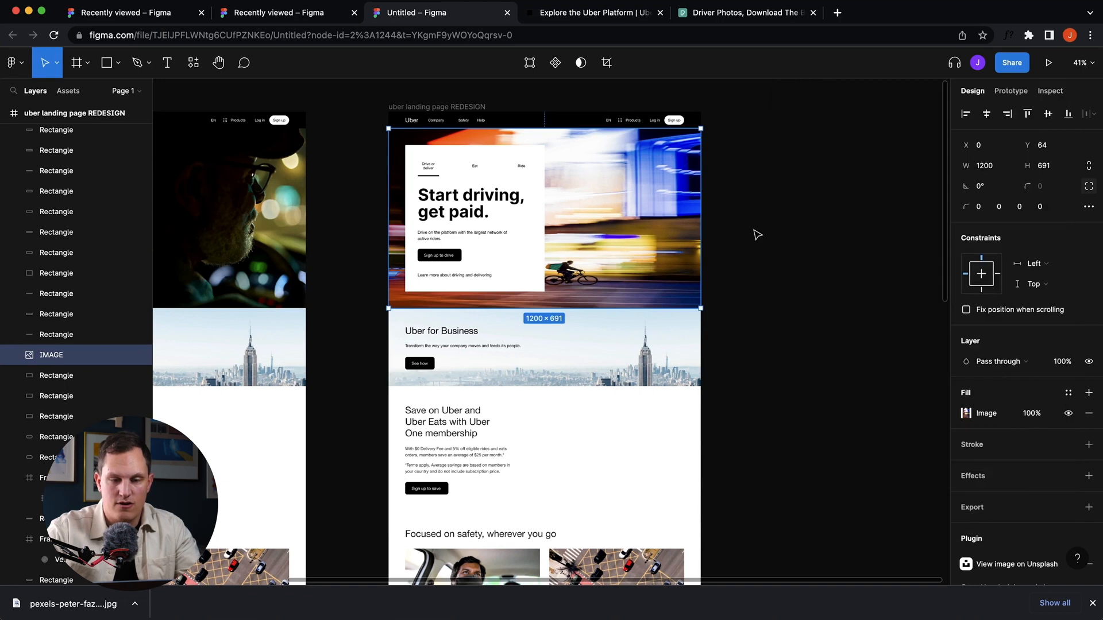
Step: Set the hero image's fill mode to Fit
scroll(755, 236, "up", 1)
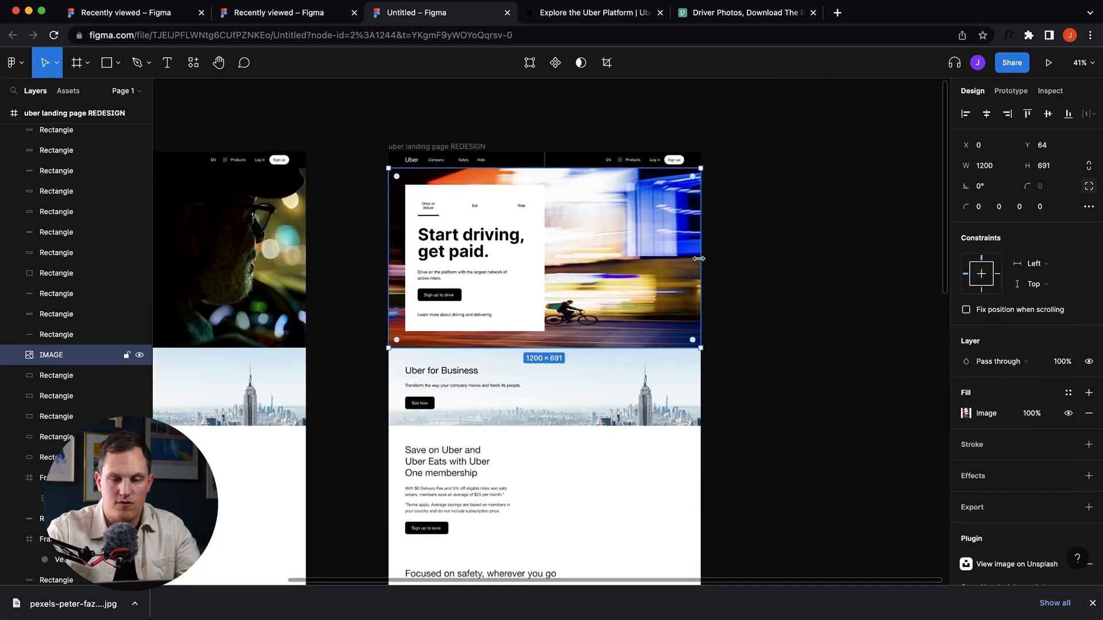
left_click(967, 414)
left_click(827, 308)
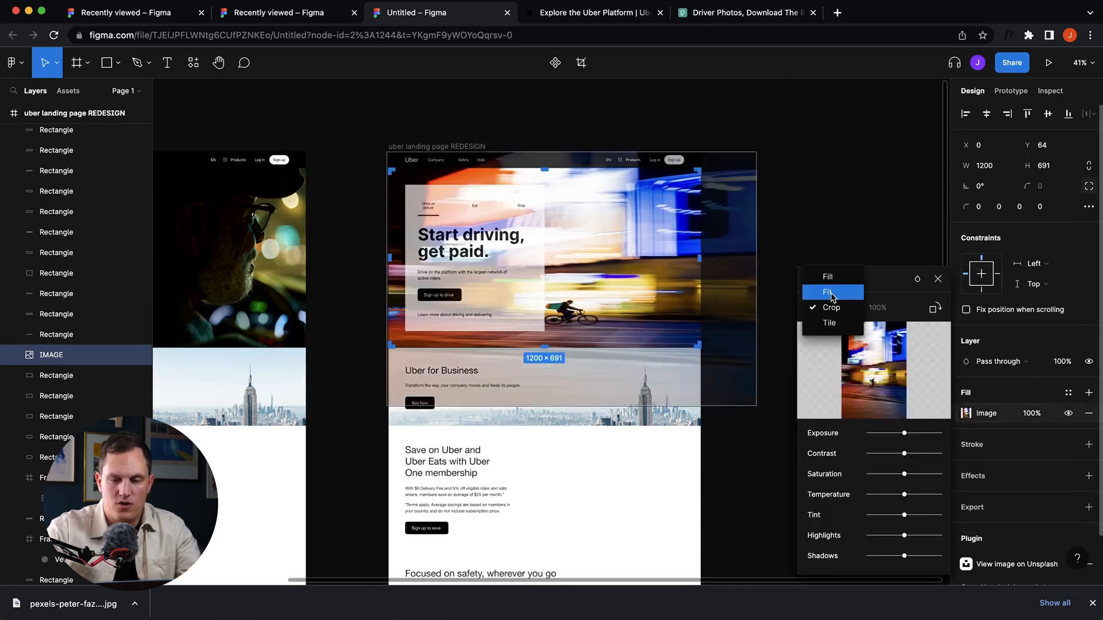
left_click(829, 294)
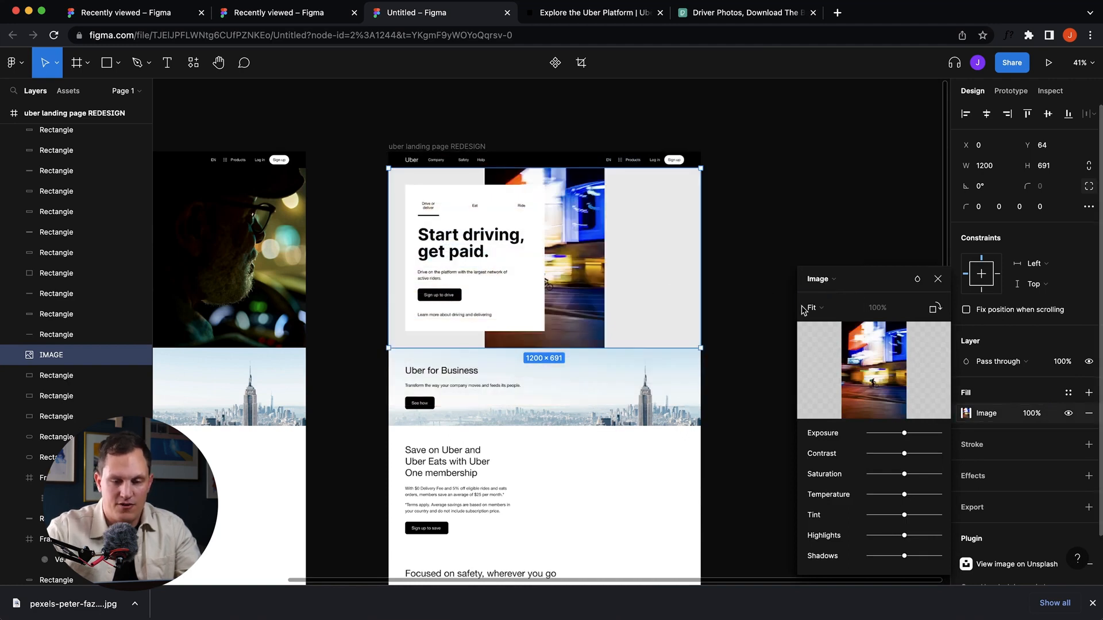
Step: Switch the hero fill to Crop, stretch the cyclist photo to the hero's full width and shift it upward
left_click(828, 314)
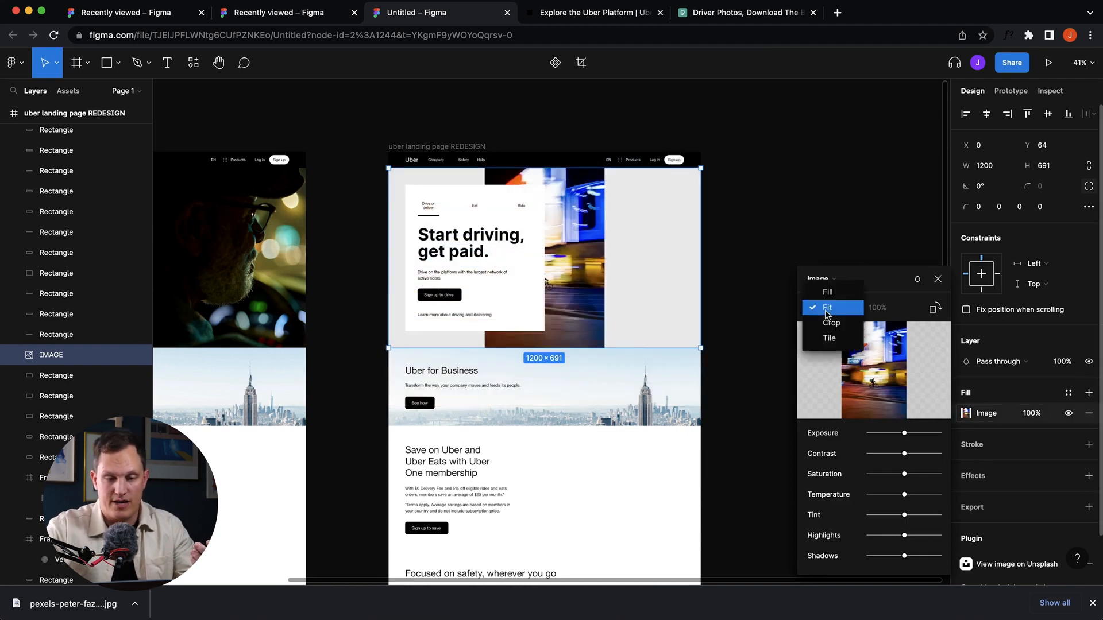
left_click(836, 323)
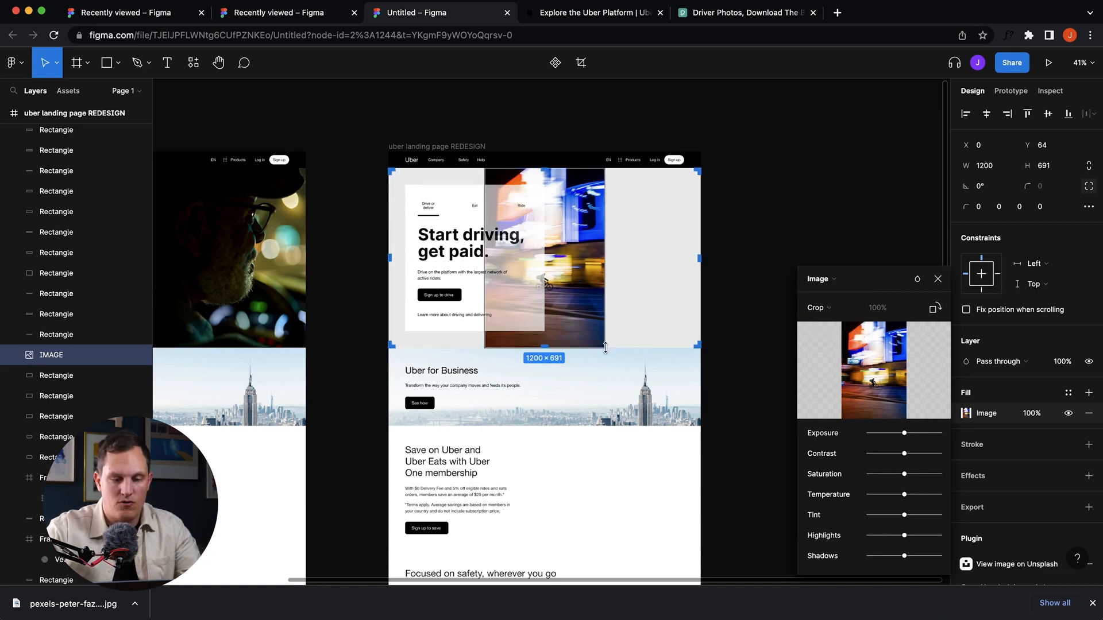
left_click_drag(605, 287, 702, 285)
left_click_drag(486, 336, 386, 348)
left_click_drag(600, 314, 600, 282)
left_click(761, 225)
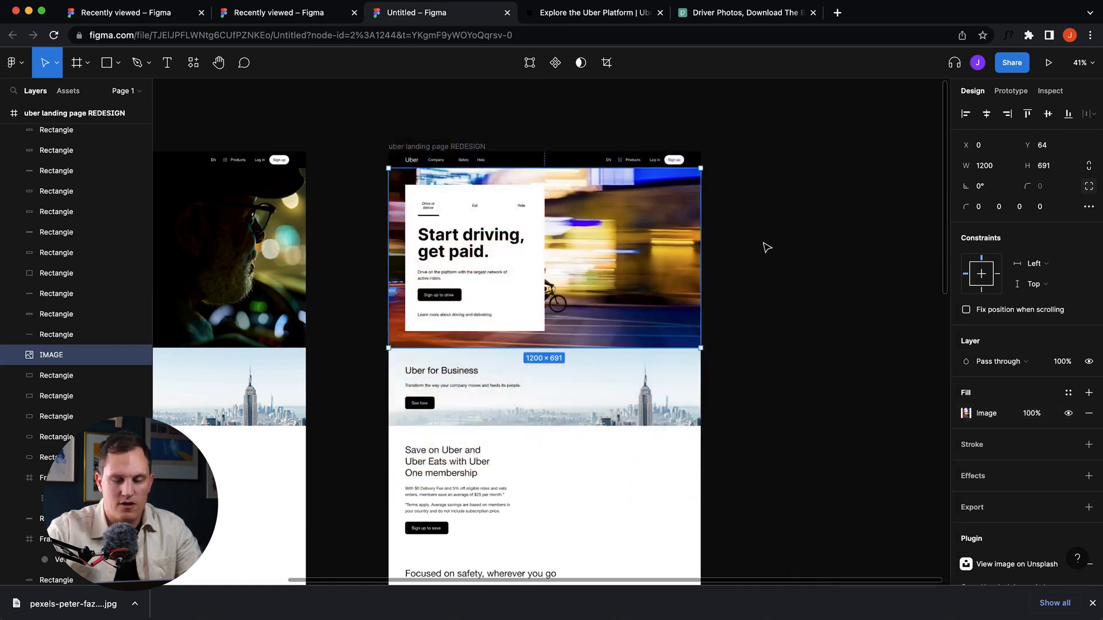
Step: Place the downloaded Pexels driver photo from the Downloads stack onto the redesign frame
left_click(795, 312)
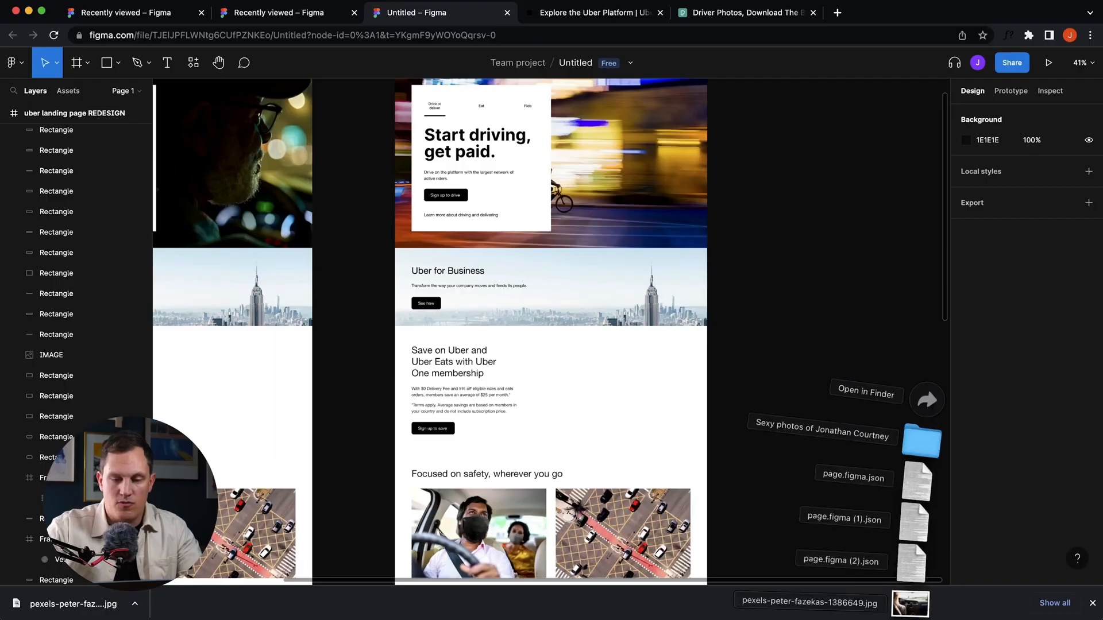
left_click_drag(913, 604, 615, 399)
scroll(771, 416, "down", 1)
scroll(772, 416, "right", 1)
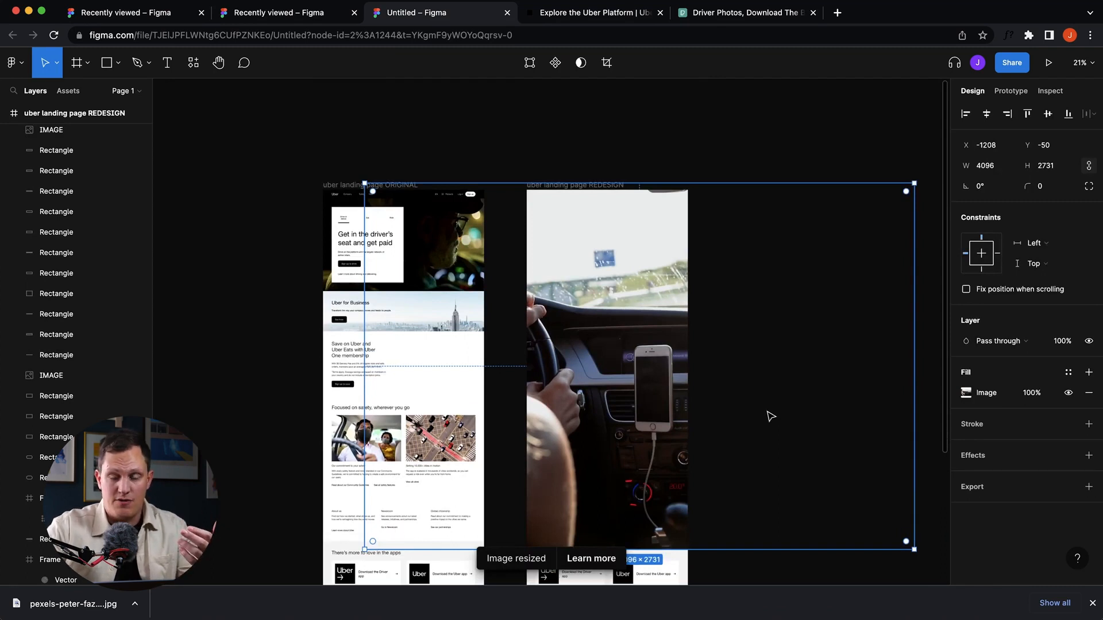
scroll(772, 417, "down", 2)
scroll(771, 416, "right", 2)
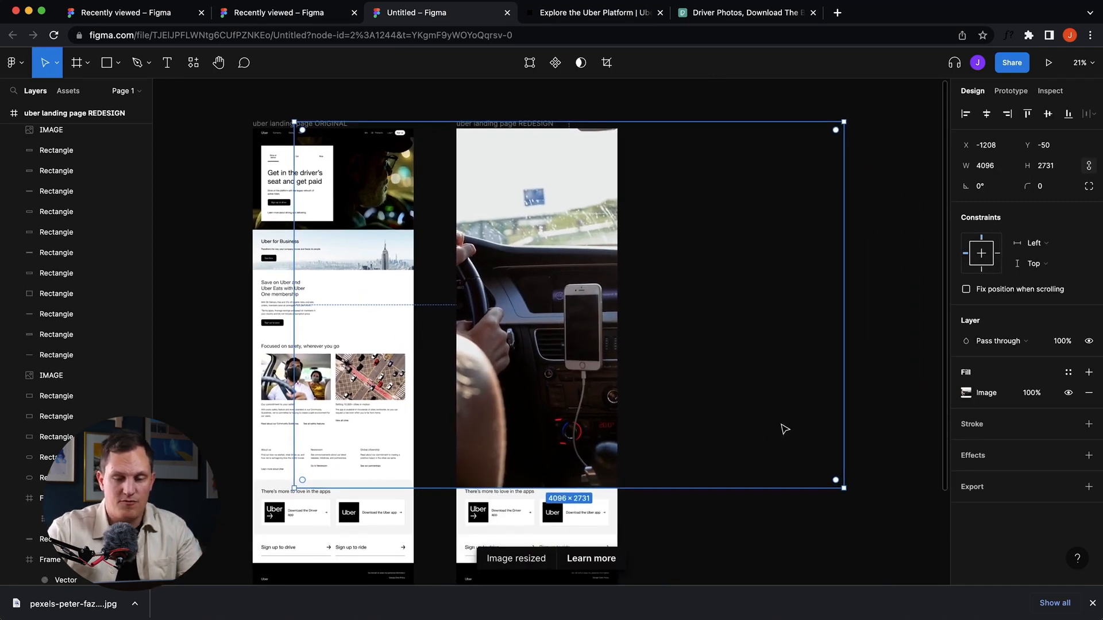
Step: Shrink the driver photo proportionally to about 472 × 315 and place it beside the "Save on Uber and Uber Eats" text
left_click_drag(845, 489, 539, 335)
key("super+z")
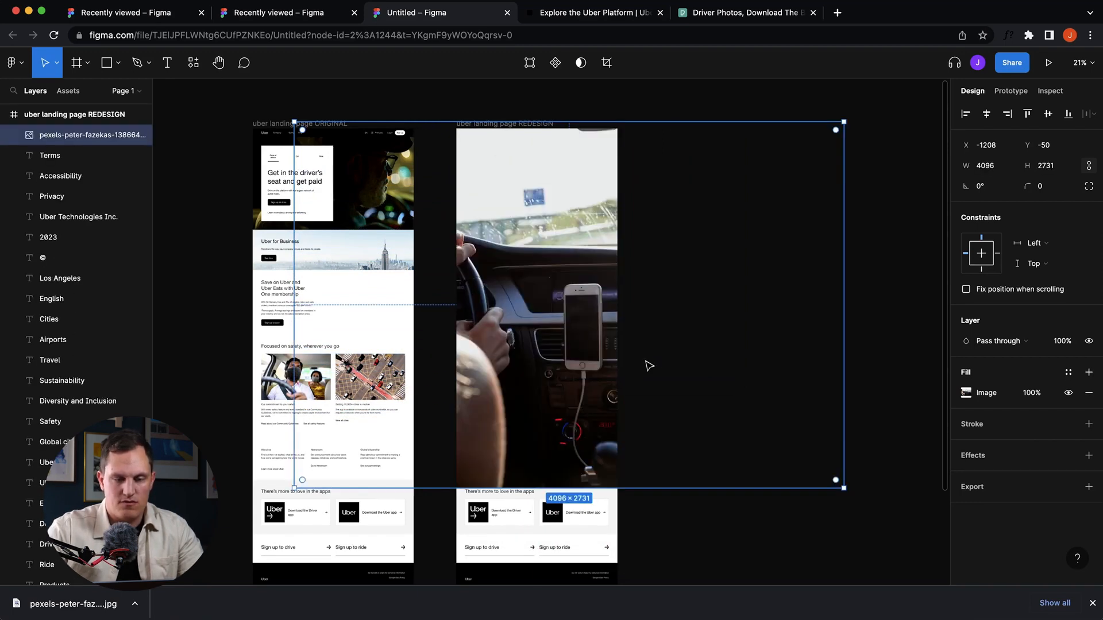
left_click_drag(846, 491, 496, 249)
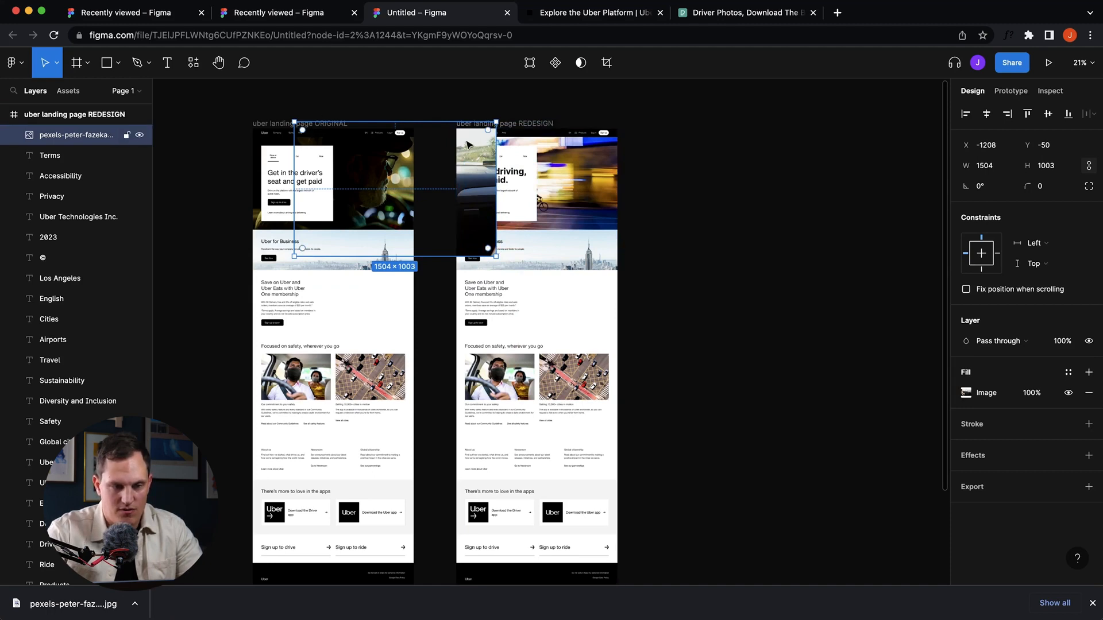
left_click_drag(478, 158, 517, 339)
left_click_drag(495, 380, 589, 321)
left_click_drag(503, 356, 550, 323)
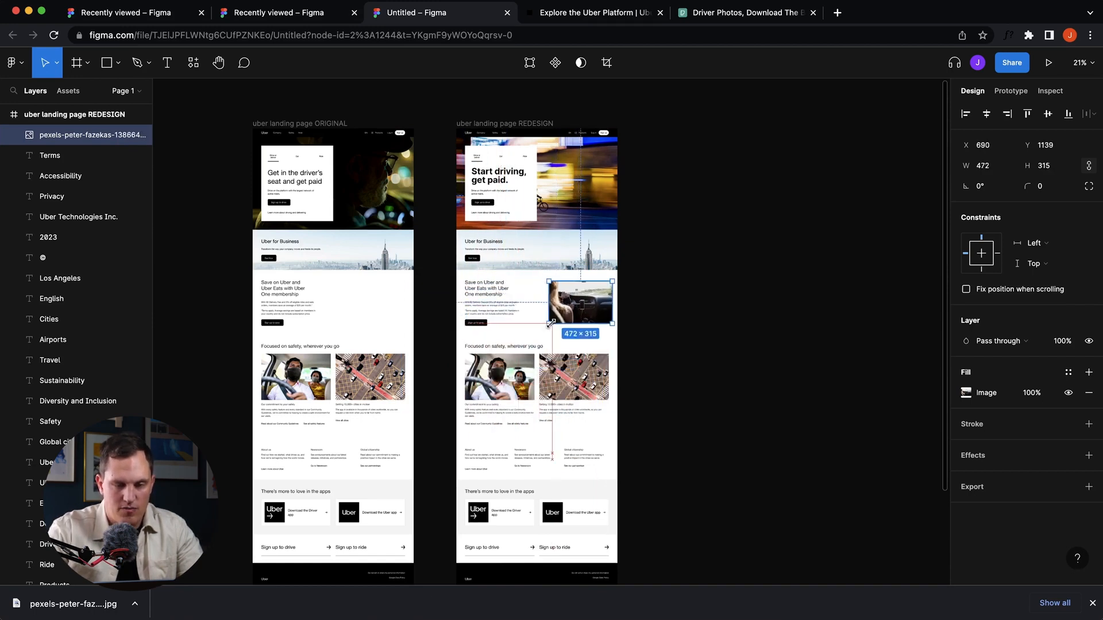
Step: Align the driver photo's right edge with the intersection photo below and match its width at 518 × 346, positioned at Y 1125
scroll(568, 304, "up", 5, "ctrl")
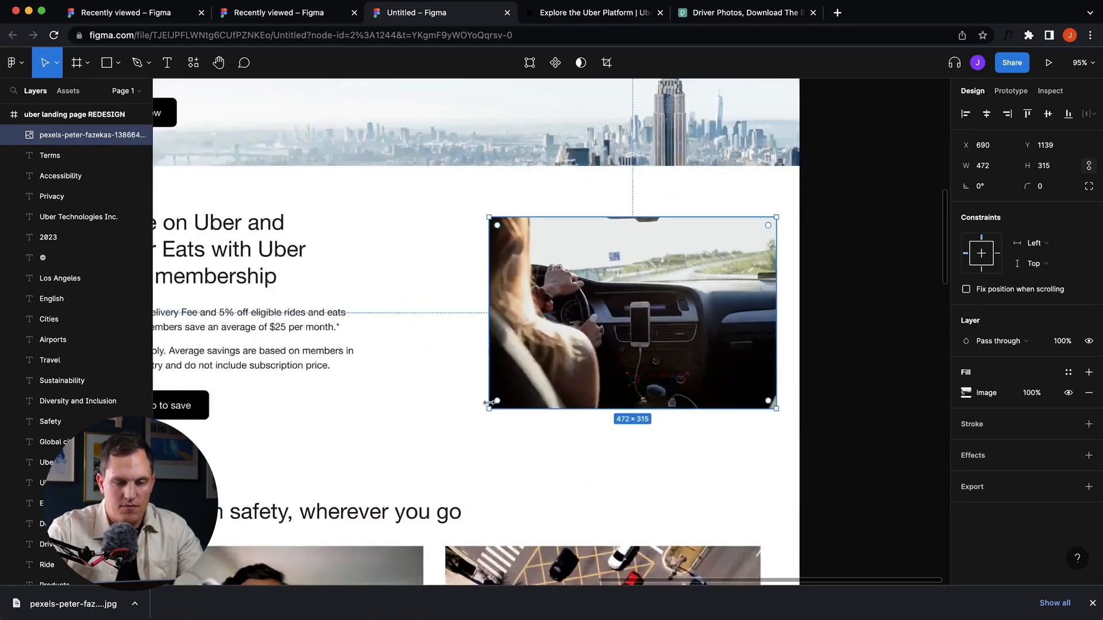
scroll(590, 392, "down", 3)
scroll(549, 412, "up", 1)
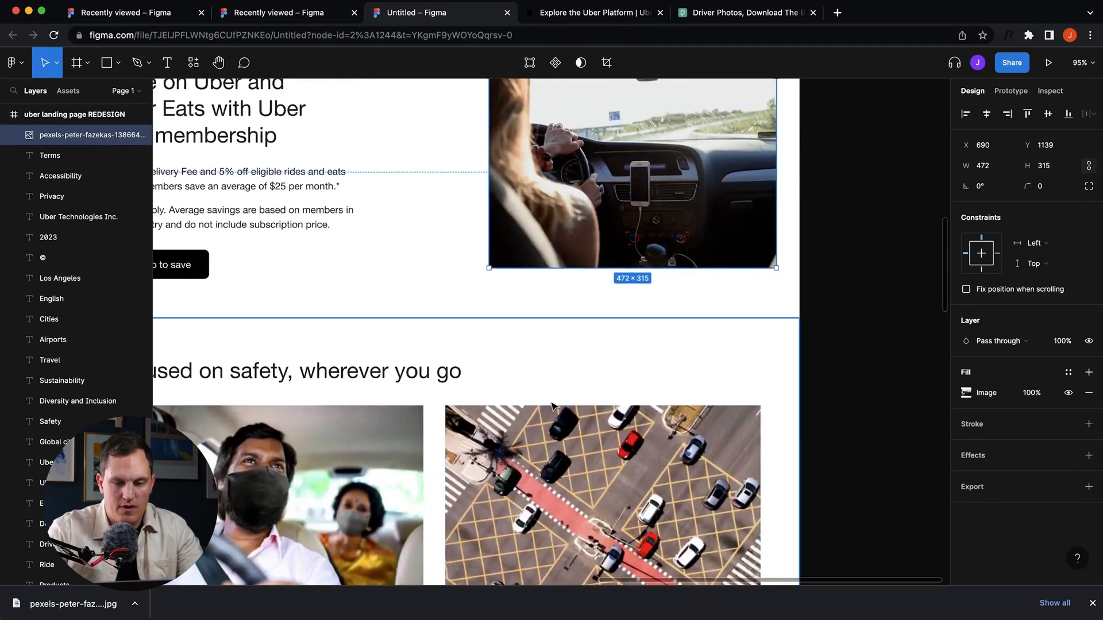
left_click_drag(760, 212, 740, 216)
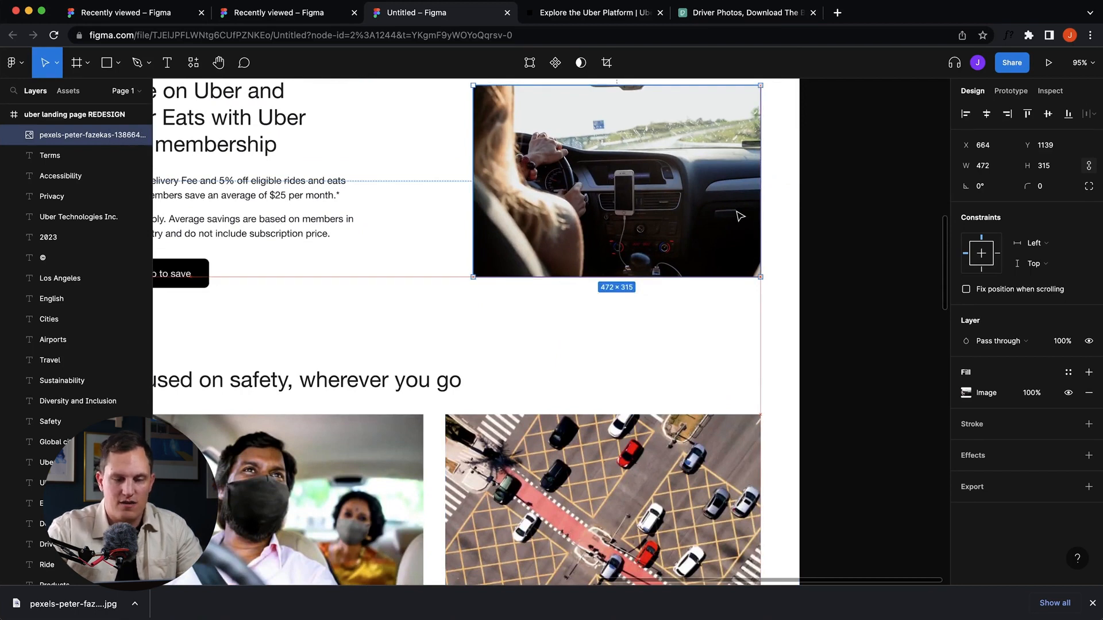
left_click_drag(740, 216, 739, 215)
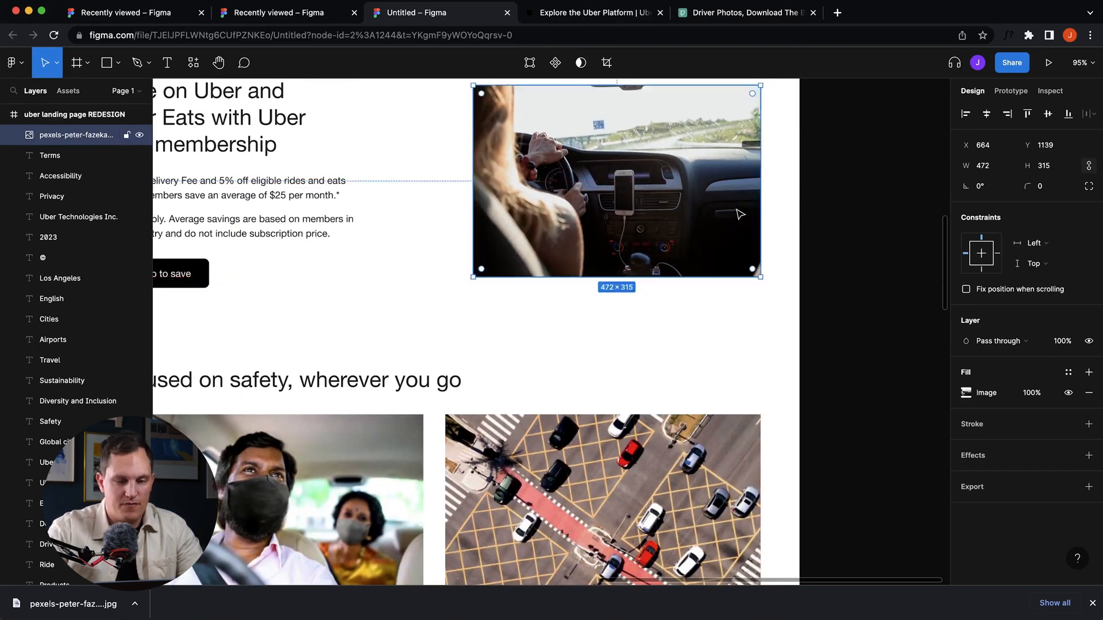
left_click_drag(473, 277, 445, 296)
scroll(455, 327, "up", 1)
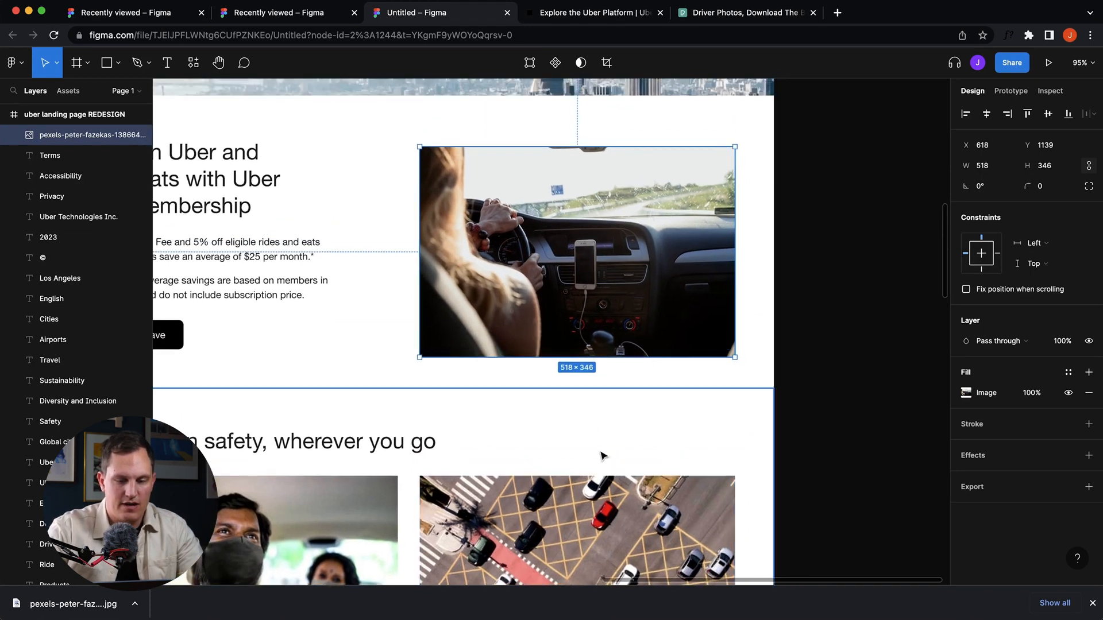
scroll(601, 456, "down", 2)
scroll(592, 409, "up", 2)
scroll(592, 409, "down", 3)
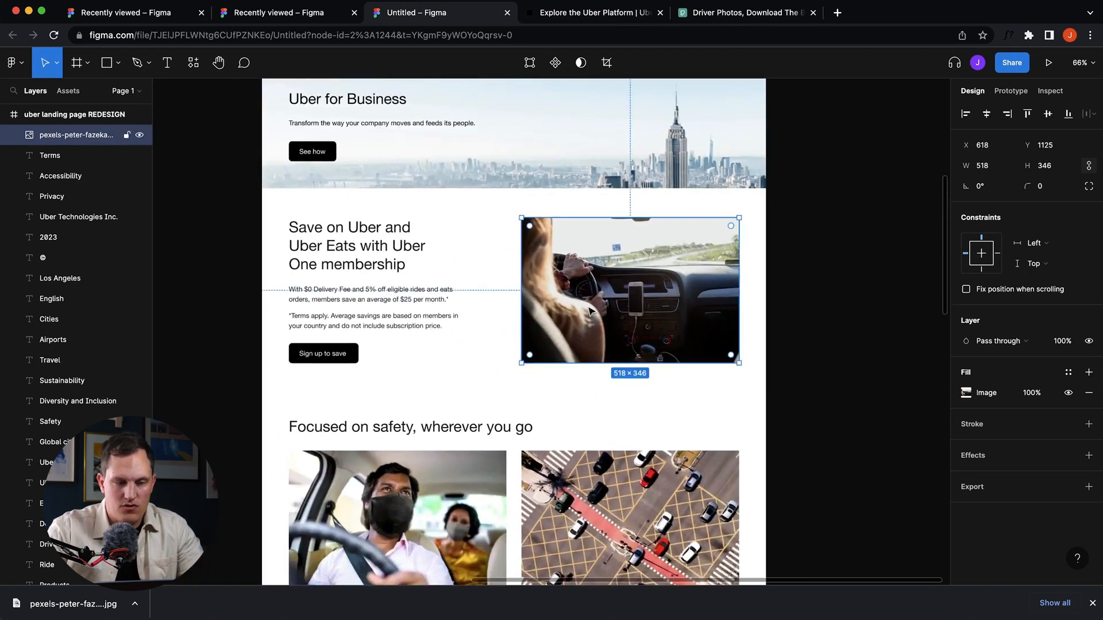
scroll(347, 270, "down", 1)
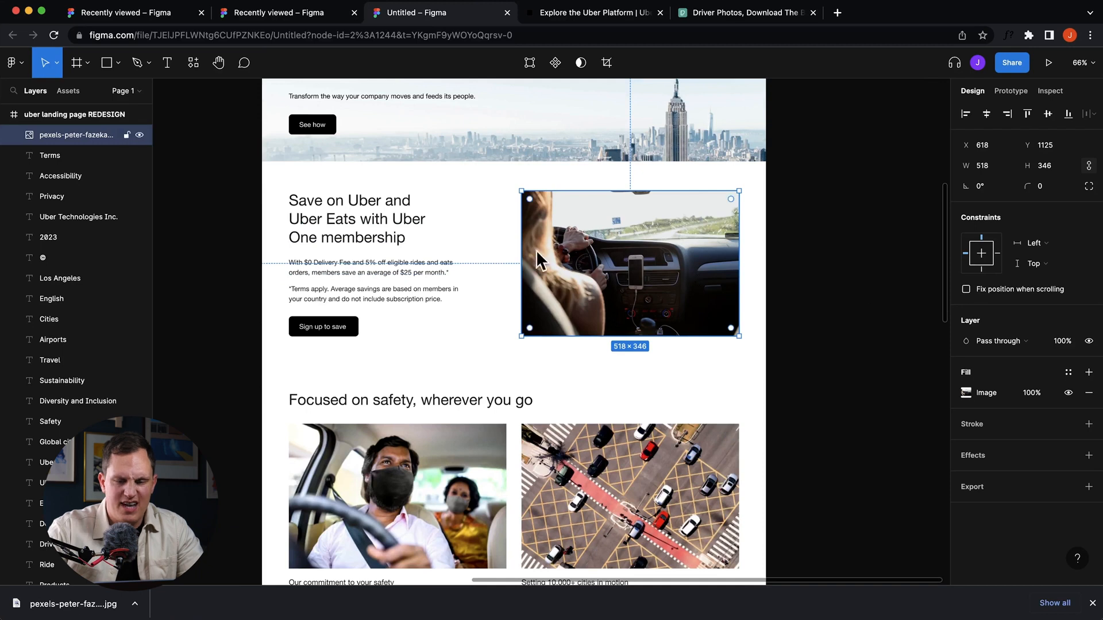
scroll(747, 281, "up", 1)
scroll(800, 290, "down", 2)
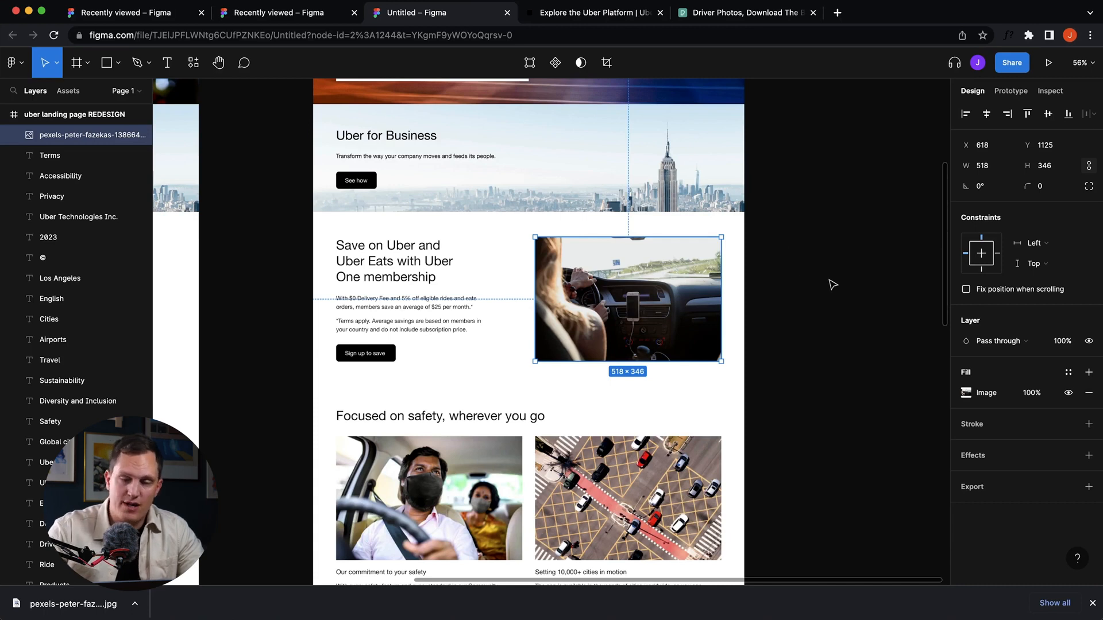
Step: Replace the driver photo with Unsplash's food photo of a bowl on a teal background, and close the plugin
right_click(819, 244)
key("Escape")
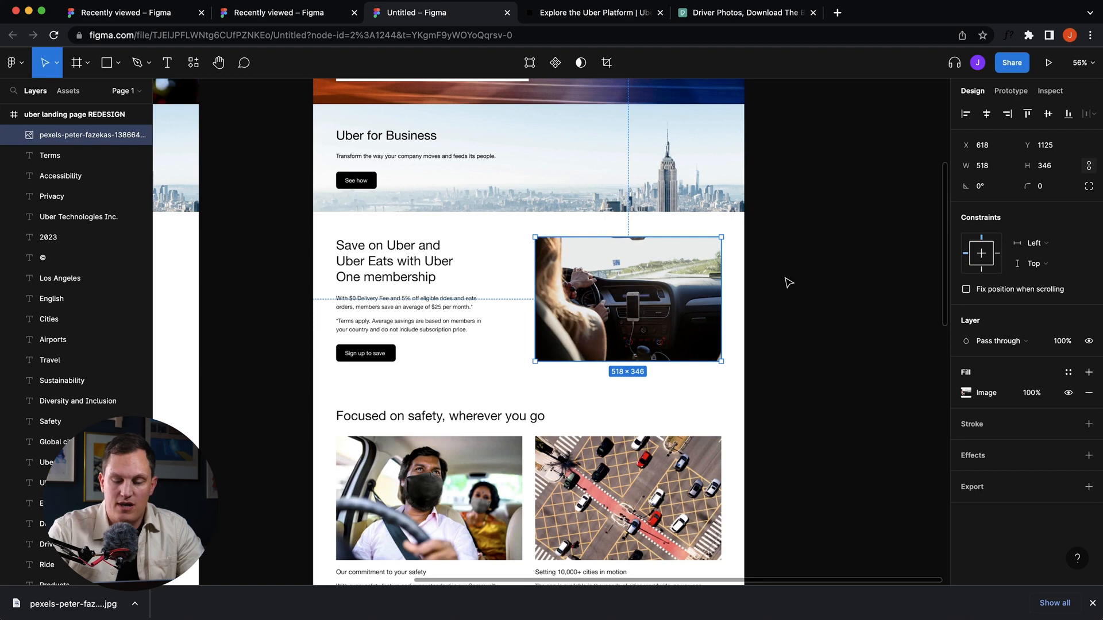
key("super+alt+p")
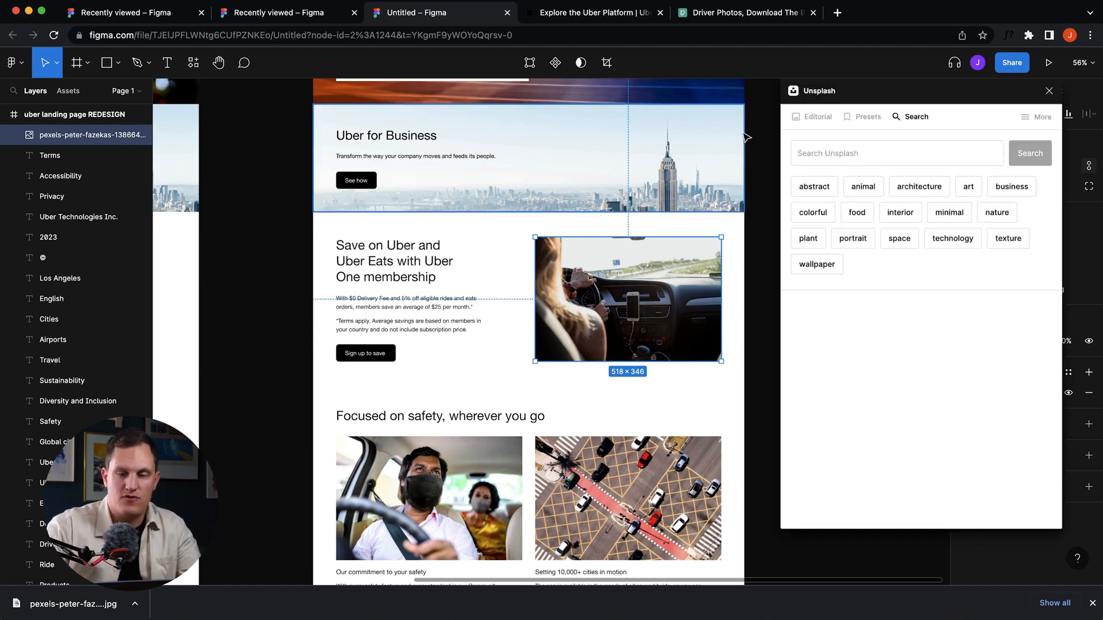
left_click(857, 213)
scroll(860, 217, "down", 5)
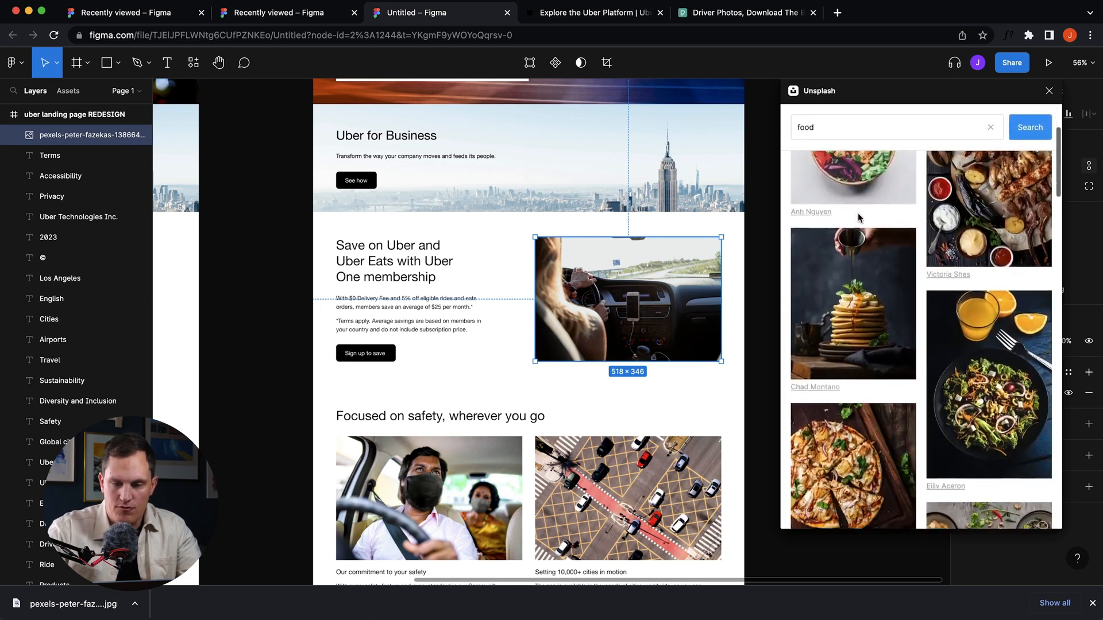
scroll(859, 217, "down", 10)
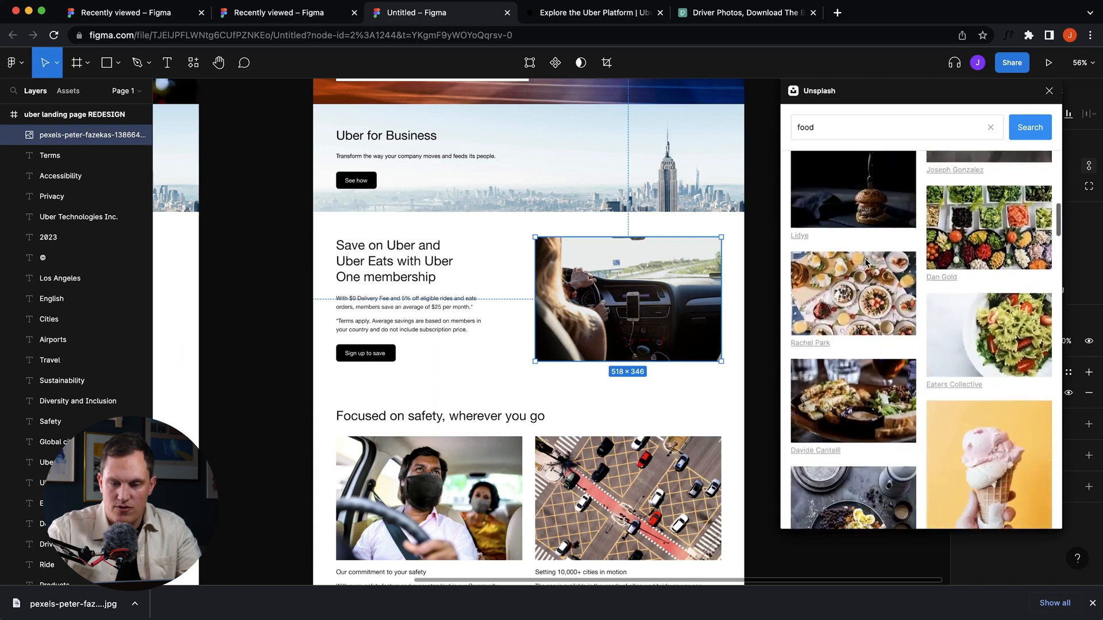
scroll(872, 253, "down", 10)
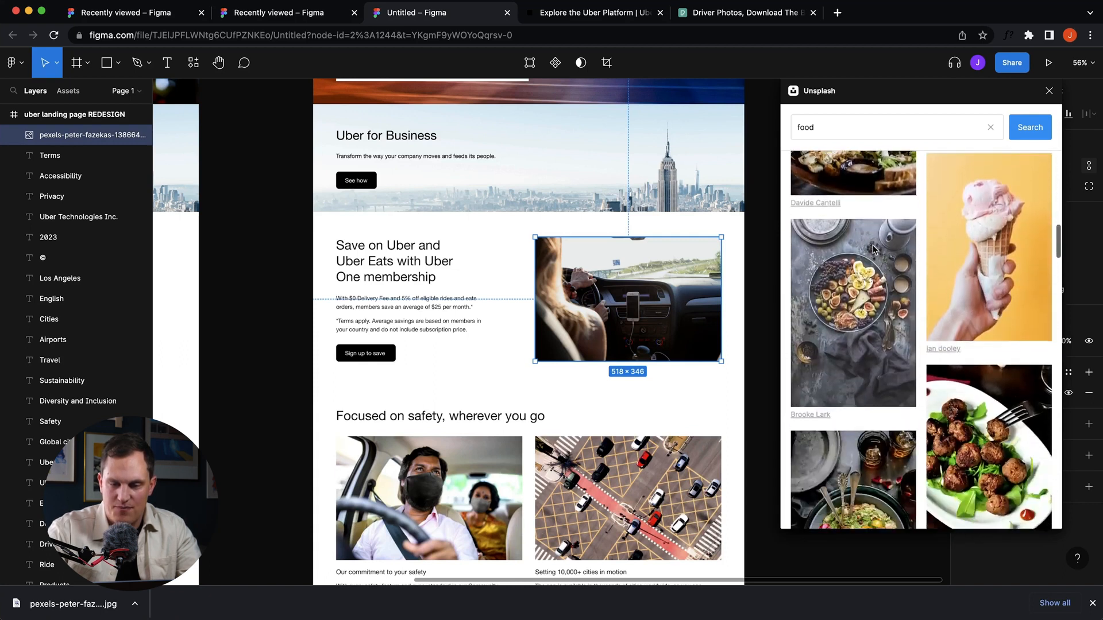
scroll(873, 249, "down", 5)
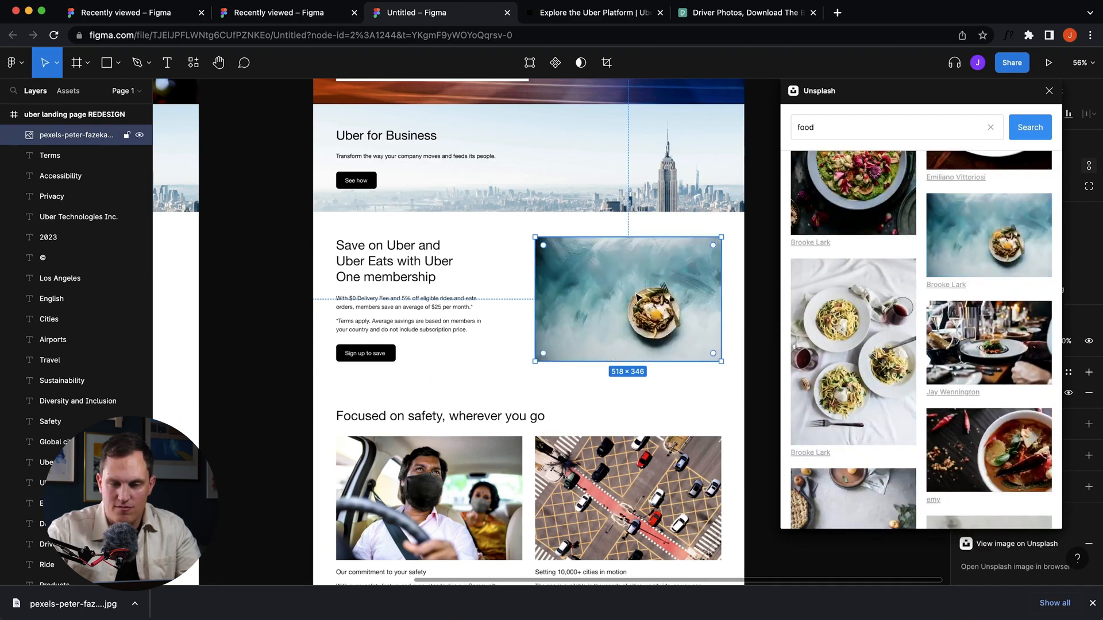
left_click(1049, 92)
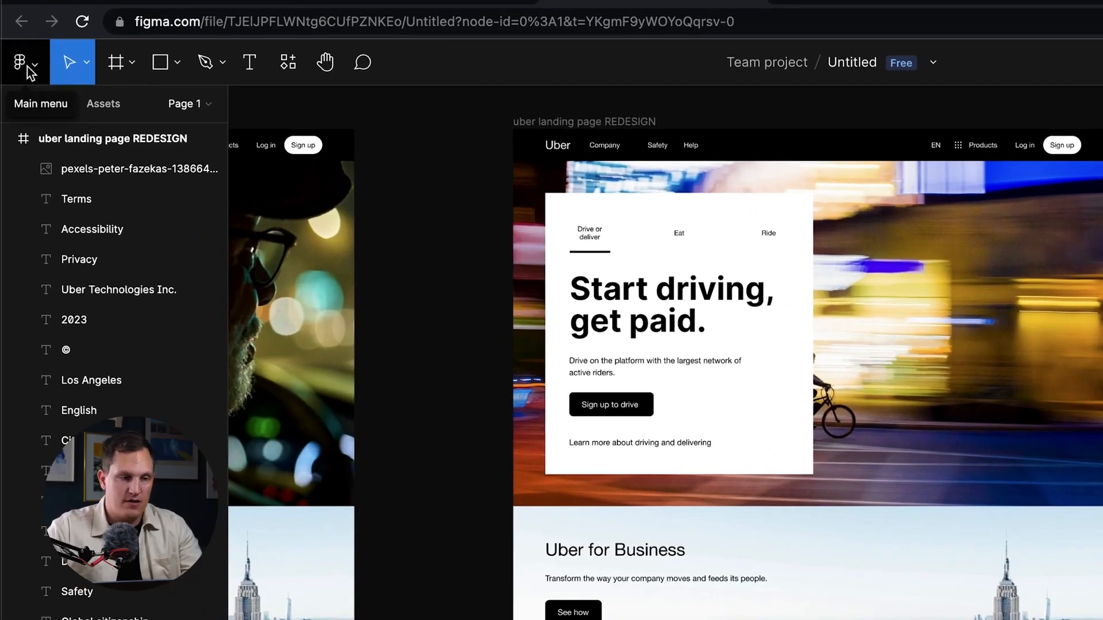
Step: Return to the file browser, open the Figma Community and look through its landing page
left_click(33, 68)
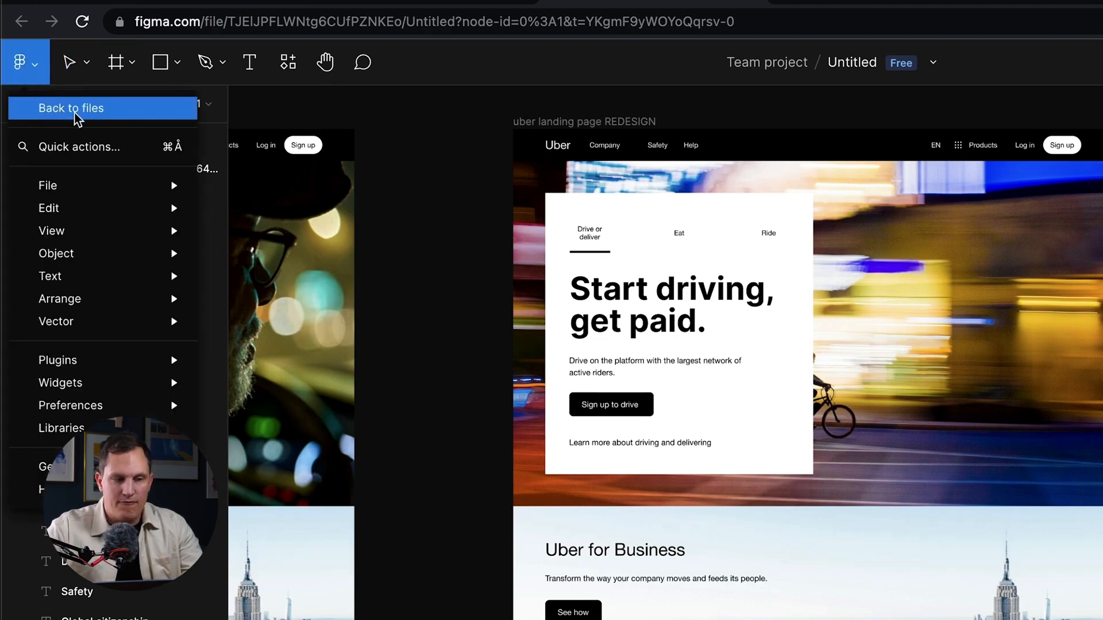
left_click(125, 119)
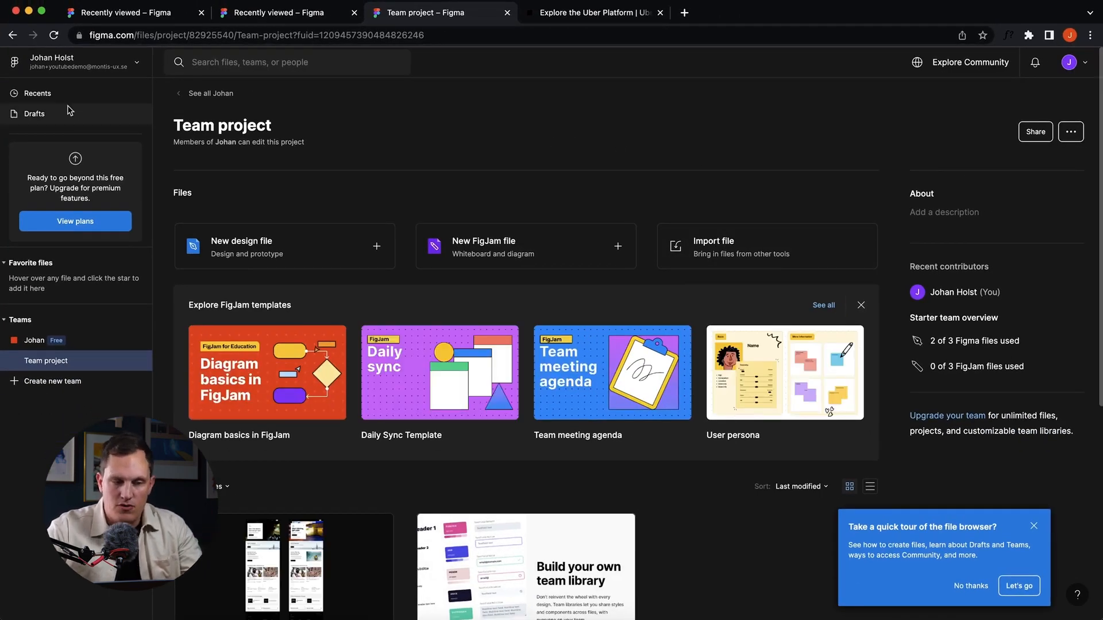
left_click(135, 67)
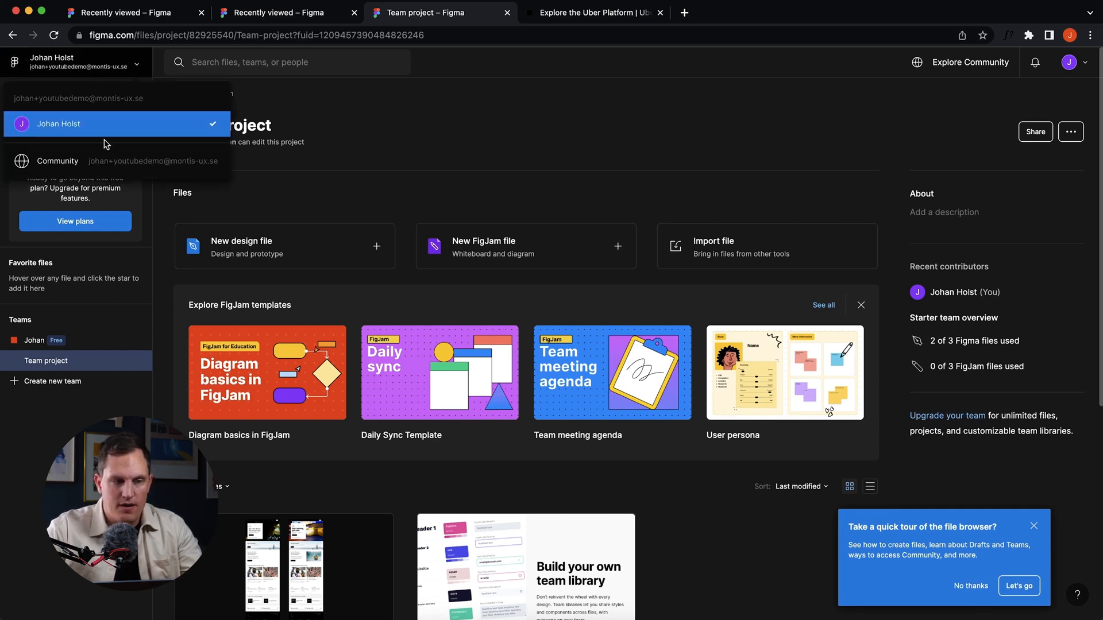
left_click(68, 169)
scroll(351, 159, "down", 3)
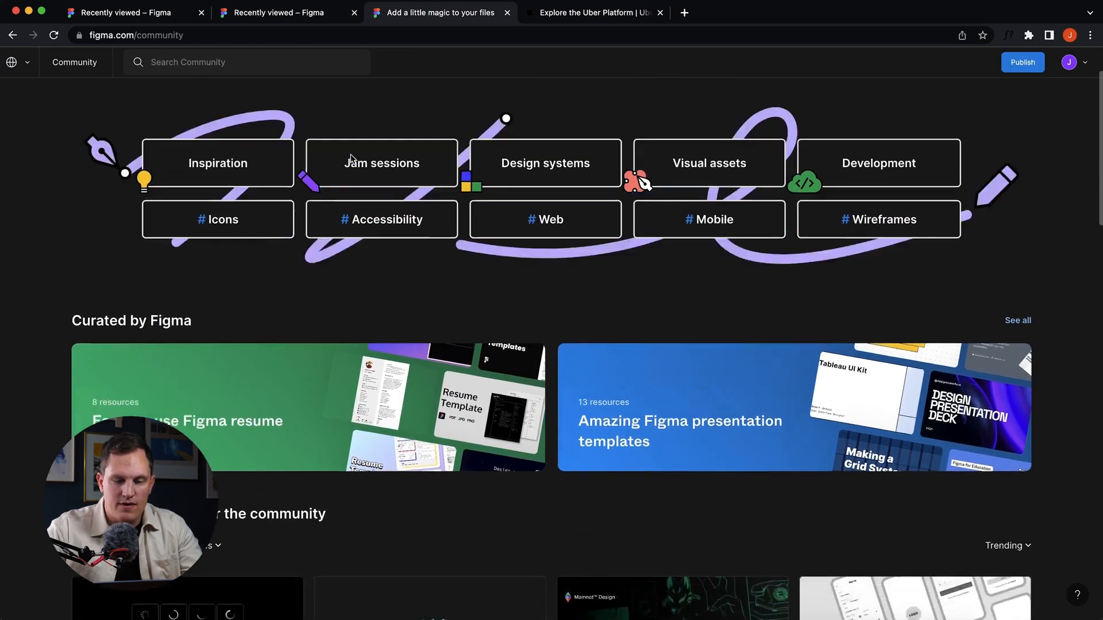
scroll(352, 159, "down", 4)
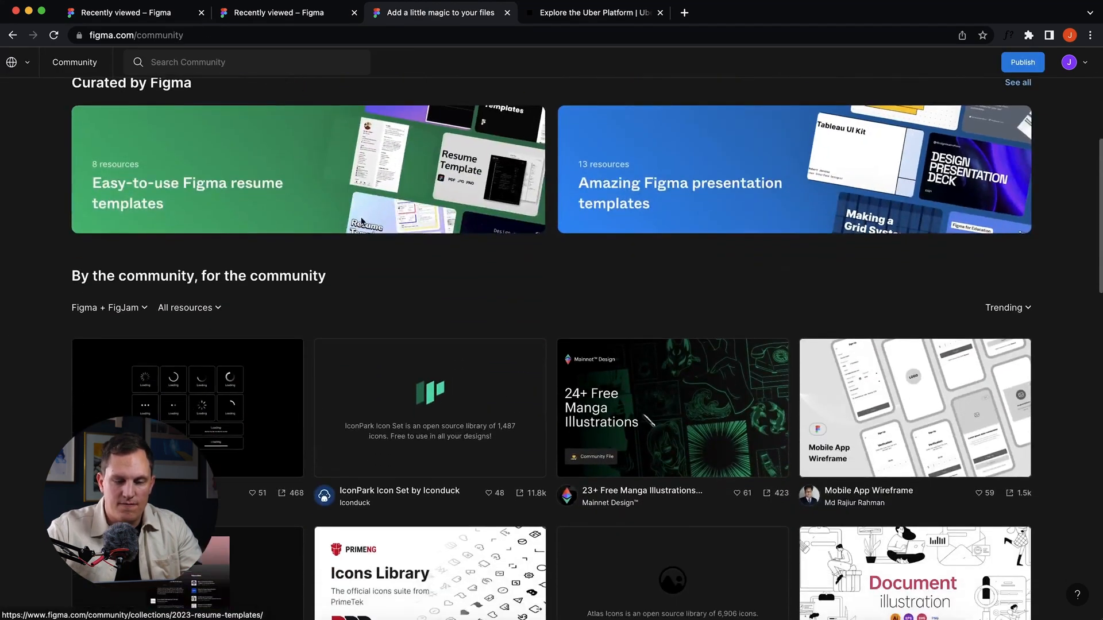
scroll(362, 221, "up", 7)
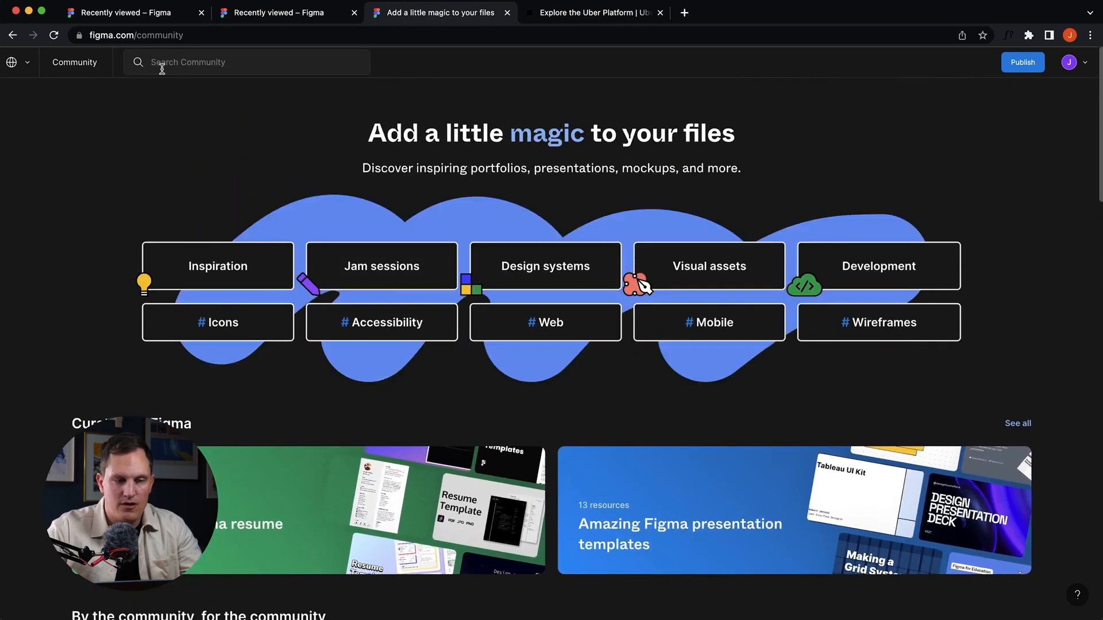
Step: Search the Community for "Untitled UI icons" and open the original icon library file with the most likes
left_click(243, 63)
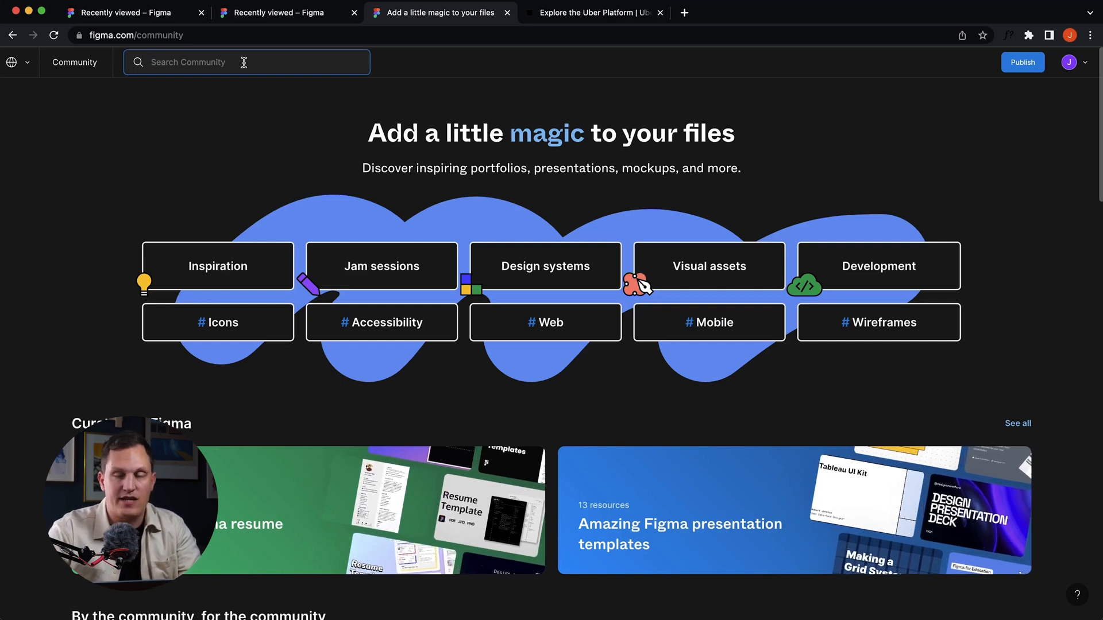
type("Untit")
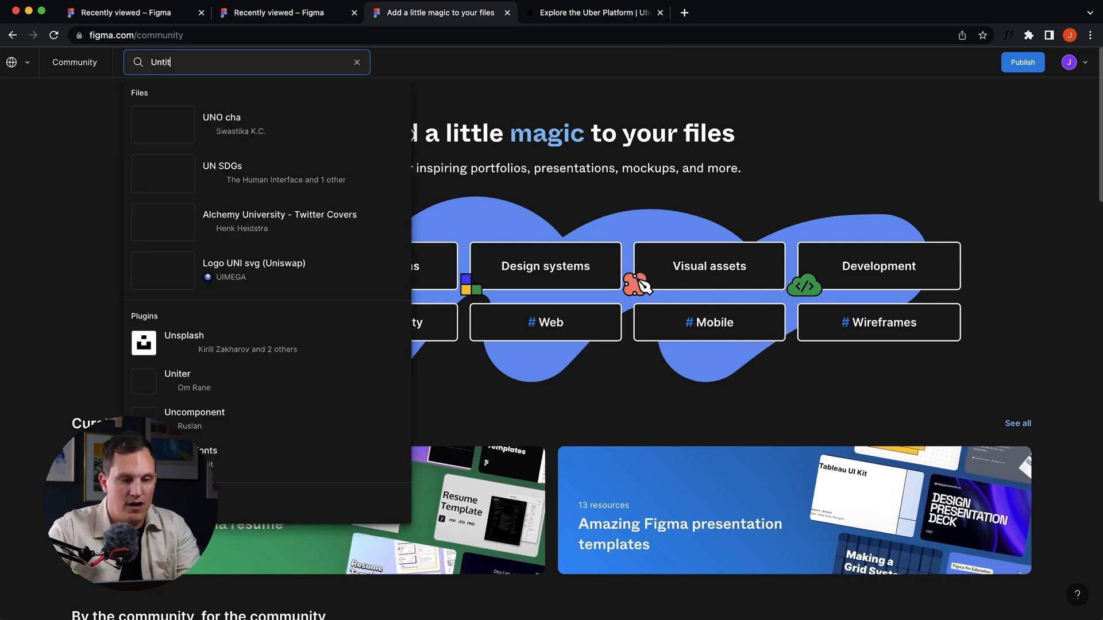
type("led UI icons")
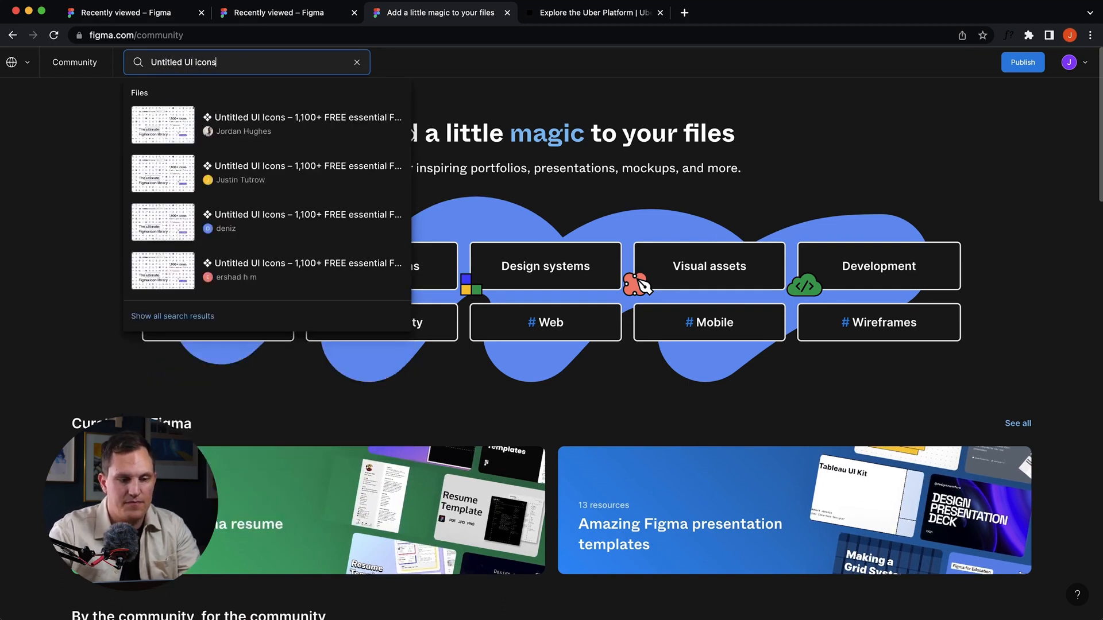
key("Return")
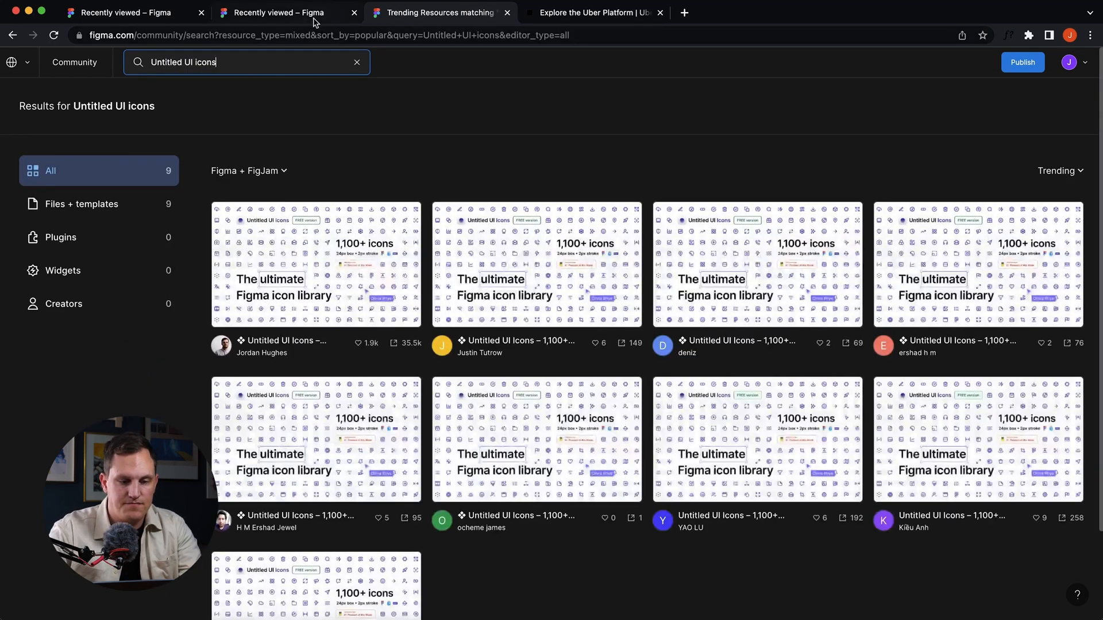
scroll(600, 150, "down", 1)
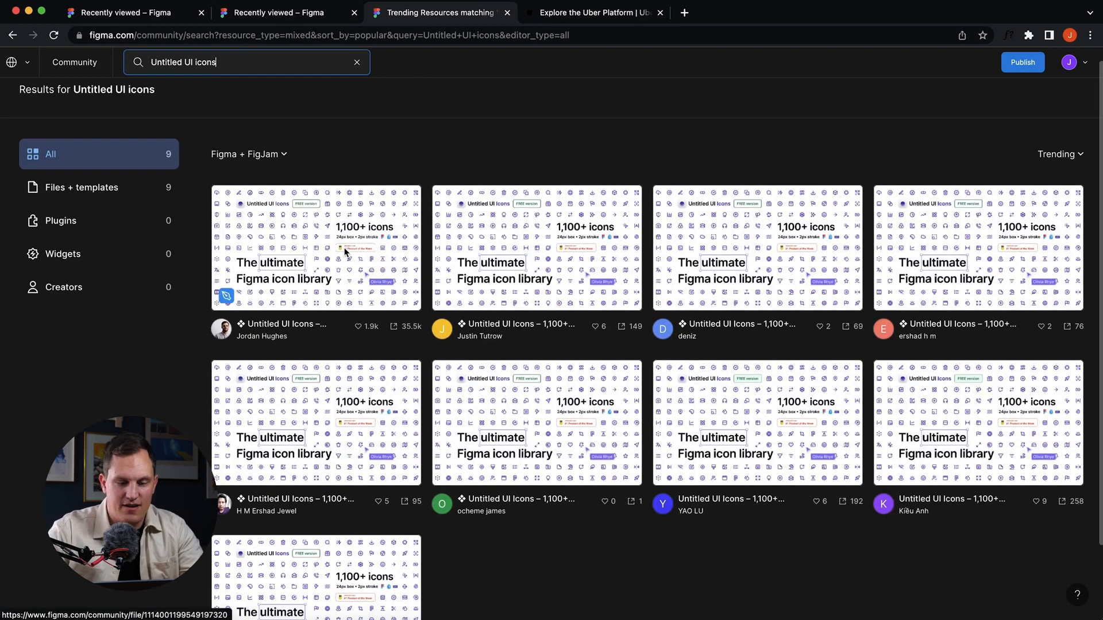
scroll(656, 232, "down", 3)
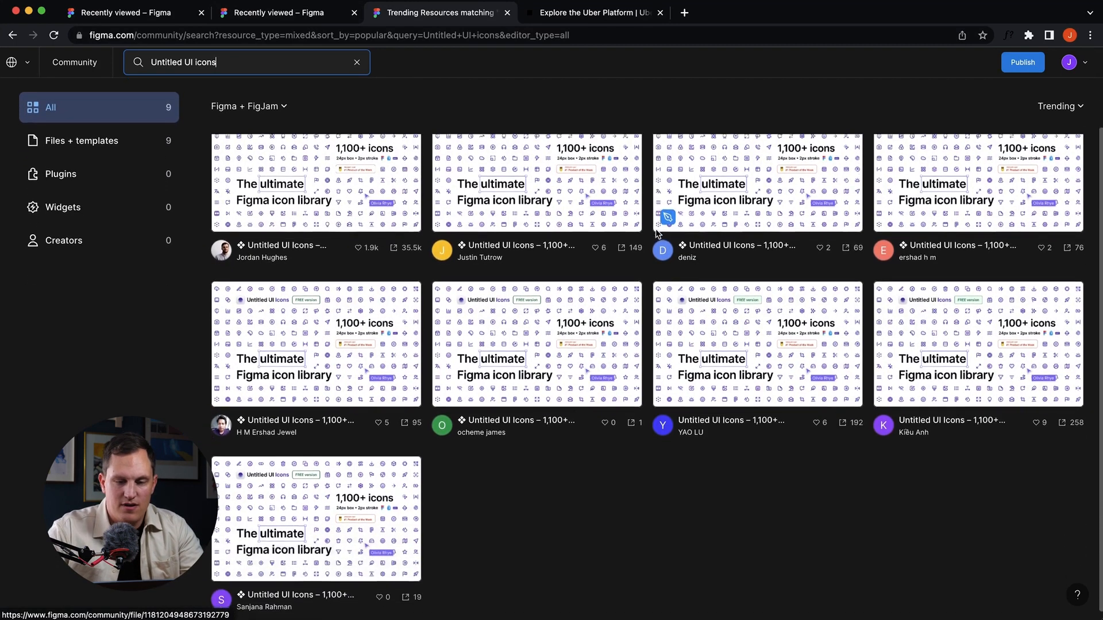
scroll(657, 232, "up", 3)
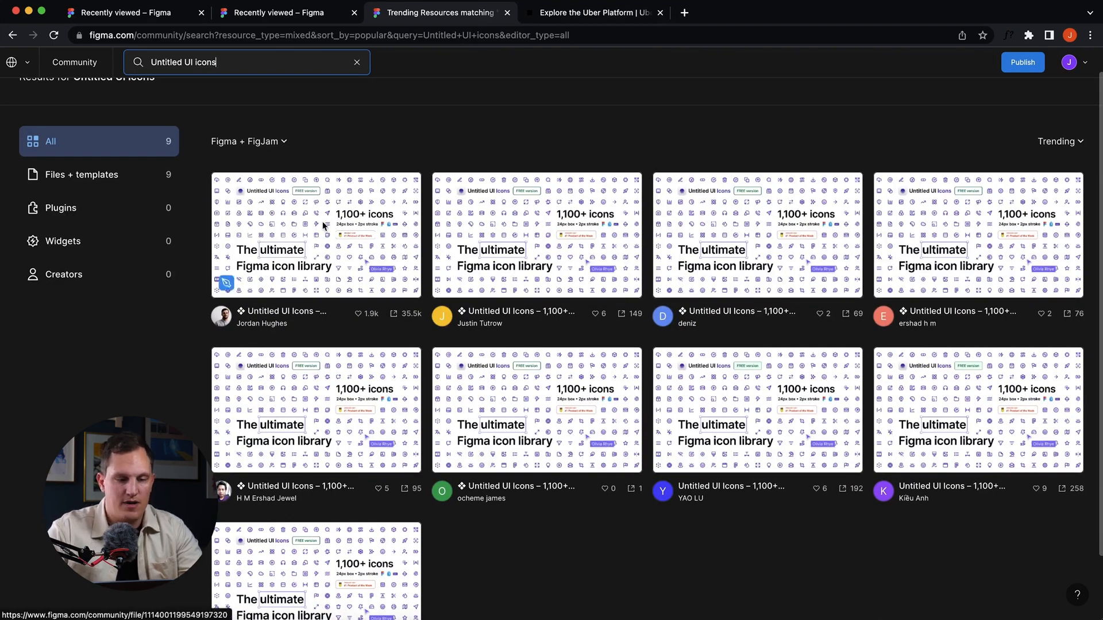
left_click(343, 225)
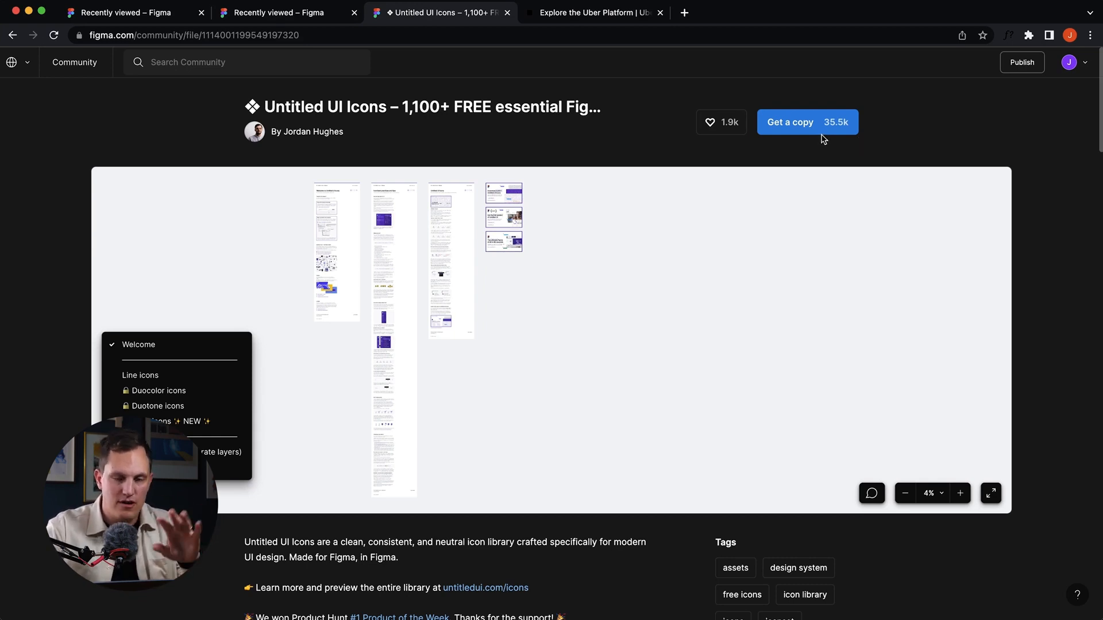
Step: Get a copy of the Untitled UI Icons file, keep it in Drafts and dismiss the draft tips
left_click(790, 123)
left_click(790, 122)
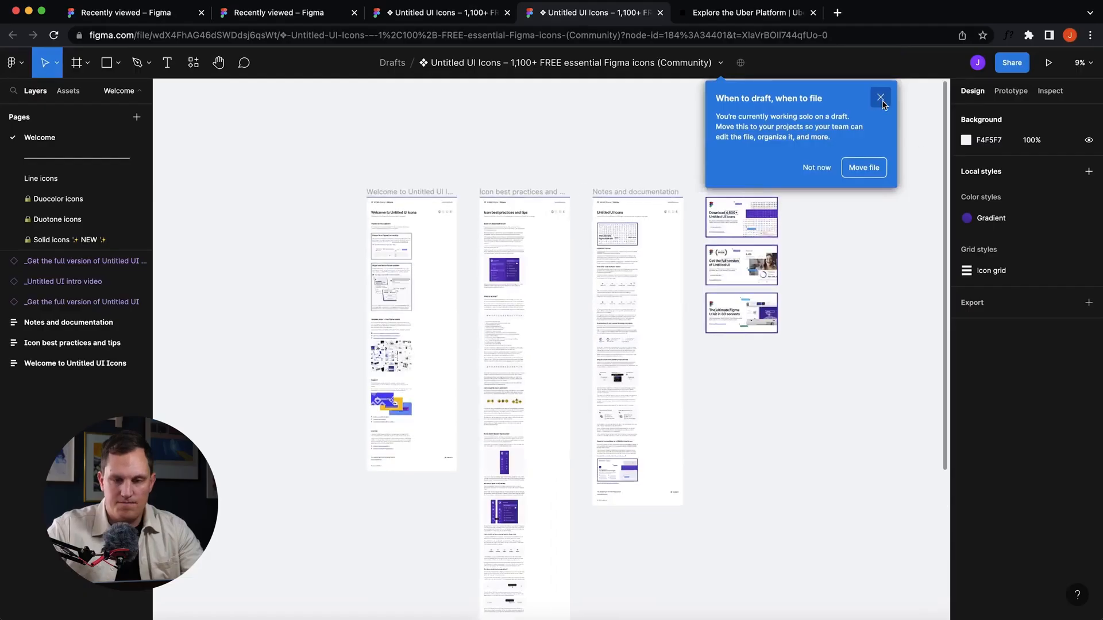
left_click(812, 165)
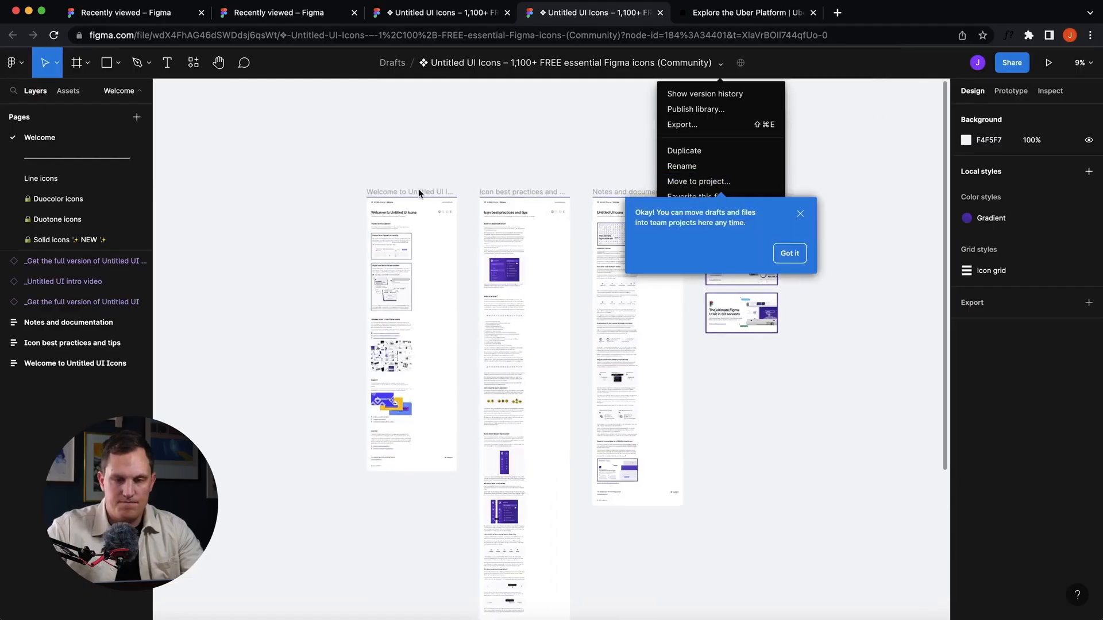
left_click(500, 136)
scroll(467, 202, "up", 3)
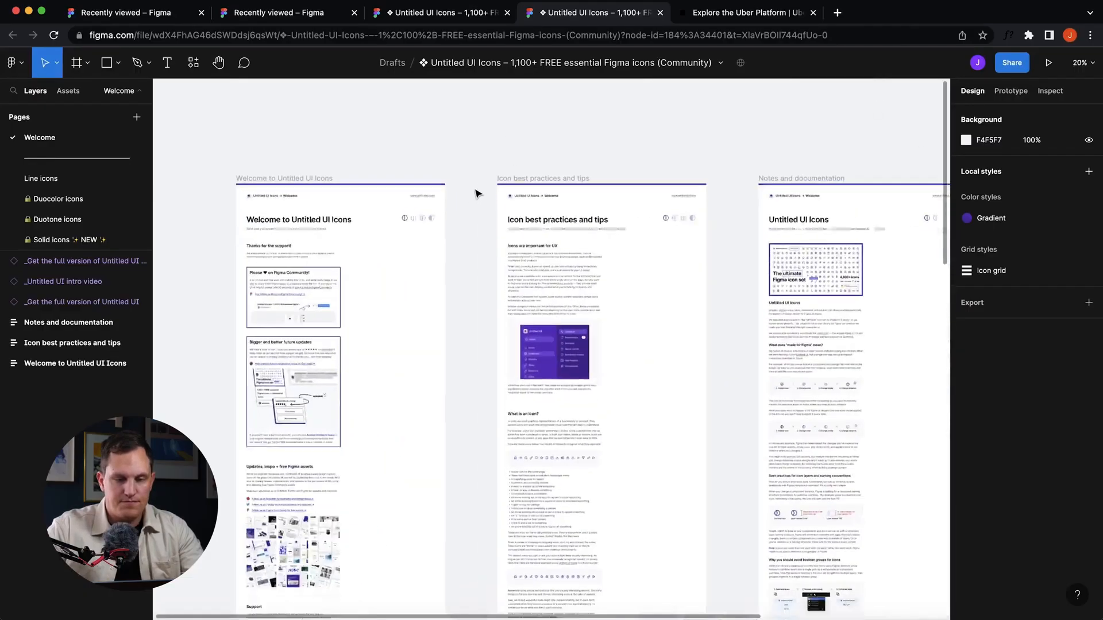
Step: Look over the Welcome page's boards in the icon file and check which icon pages it offers
scroll(476, 194, "down", 3)
scroll(476, 194, "right", 1)
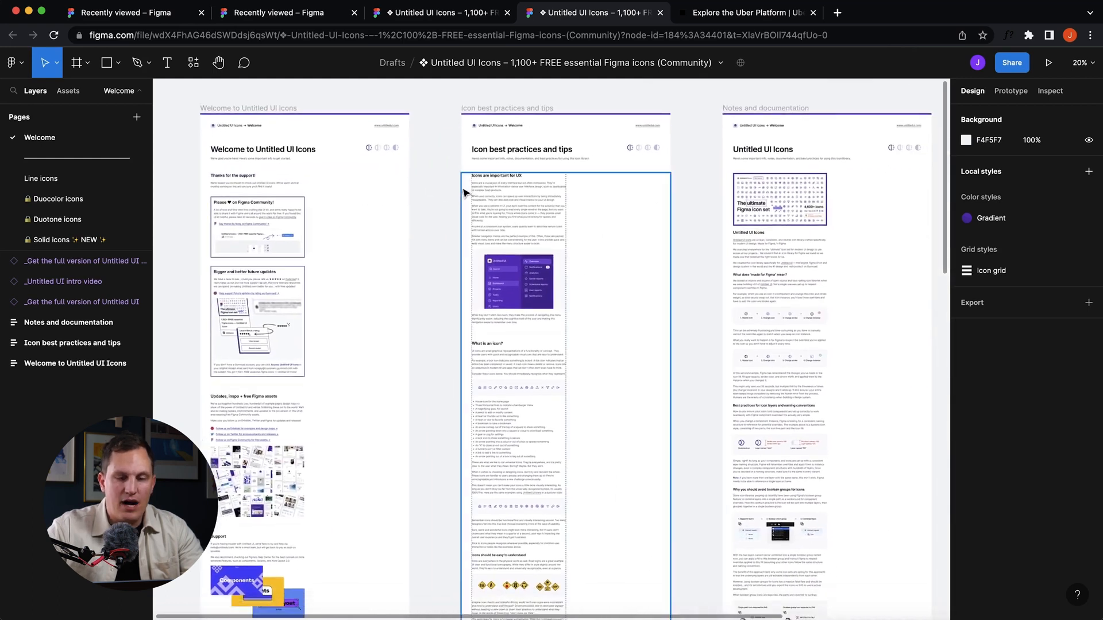
scroll(451, 181, "up", 3)
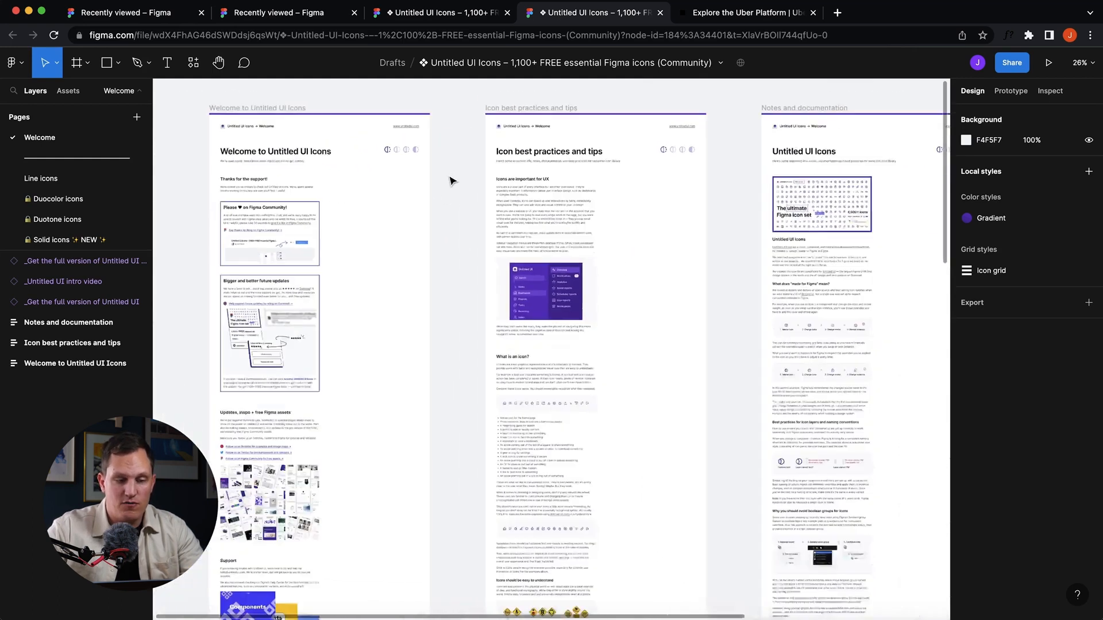
scroll(451, 181, "down", 2)
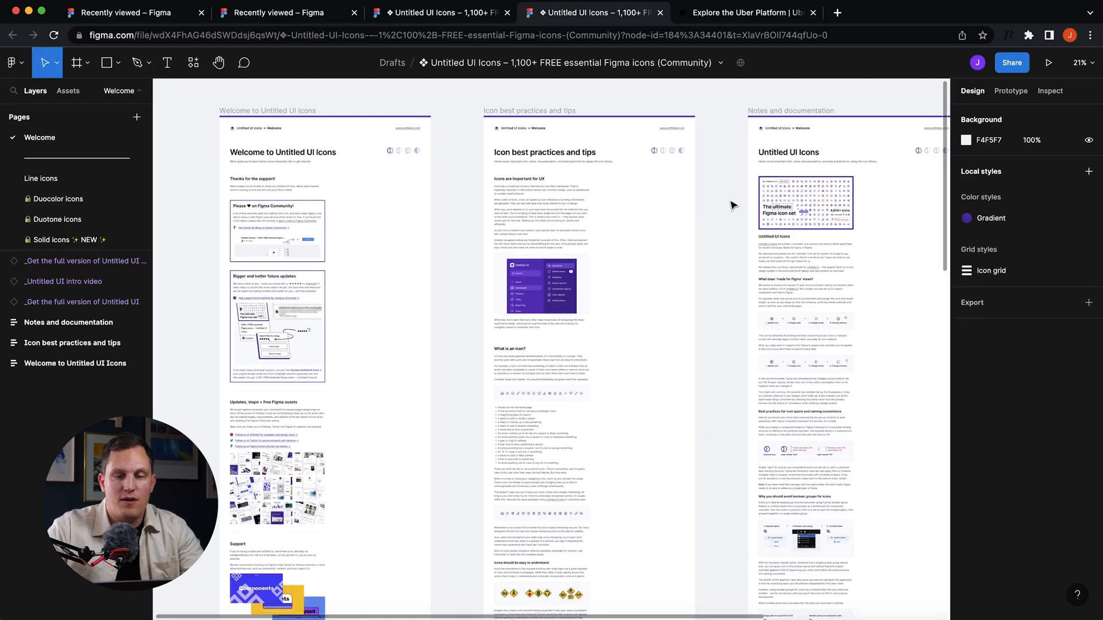
scroll(728, 205, "right", 5)
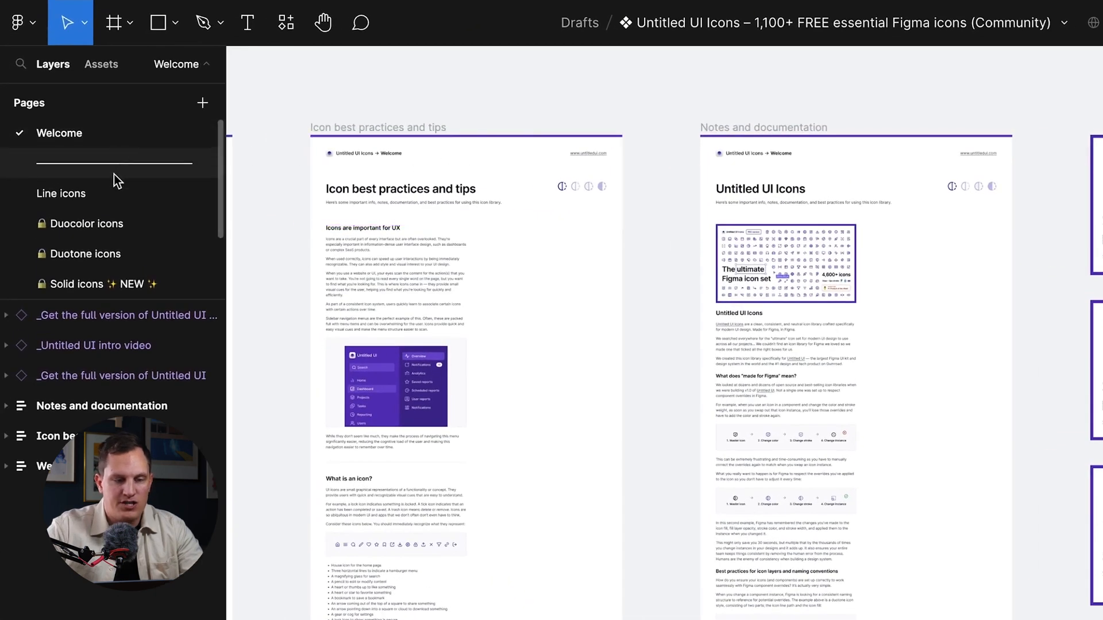
scroll(114, 174, "down", 3)
scroll(113, 174, "up", 3)
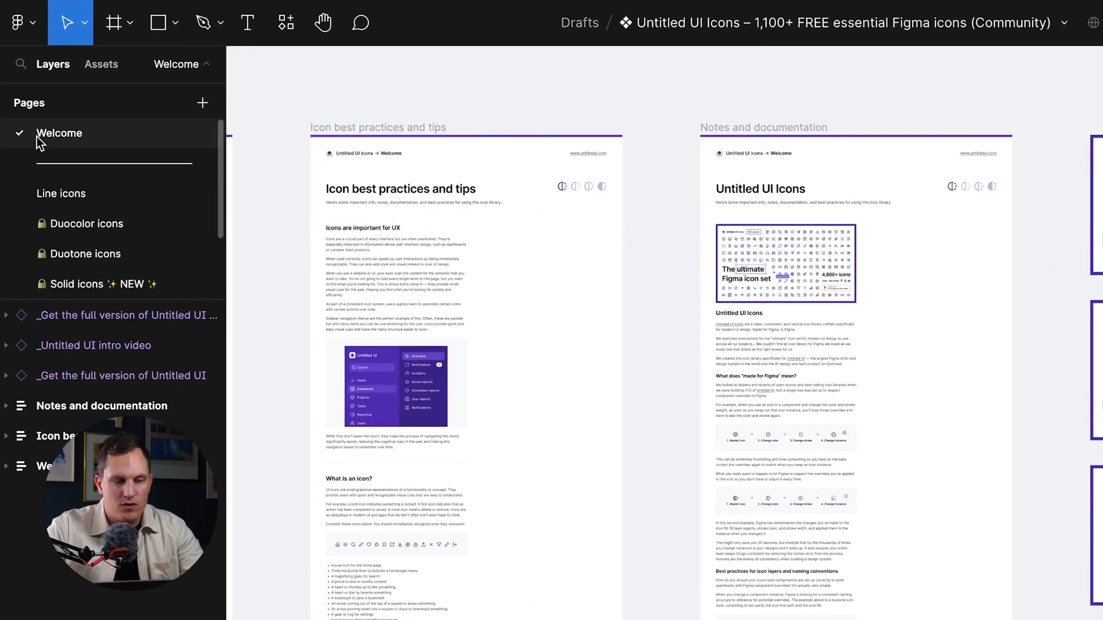
scroll(41, 151, "down", 1)
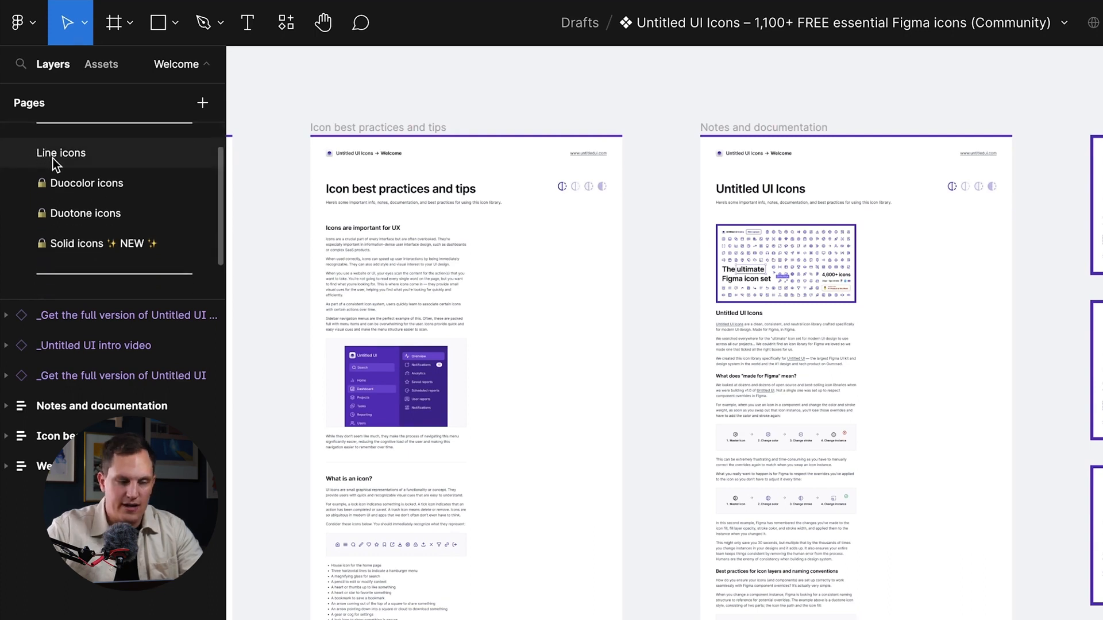
Step: Open the Line icons page and copy the arrow-right icon from the Arrows set
left_click(53, 155)
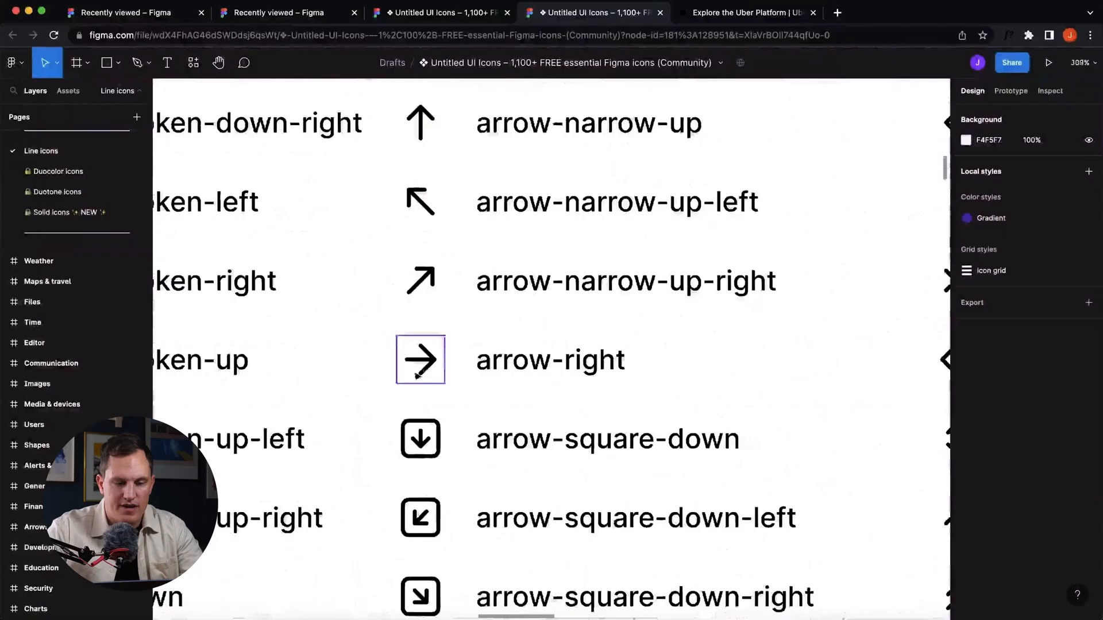
scroll(422, 372, "up", 3)
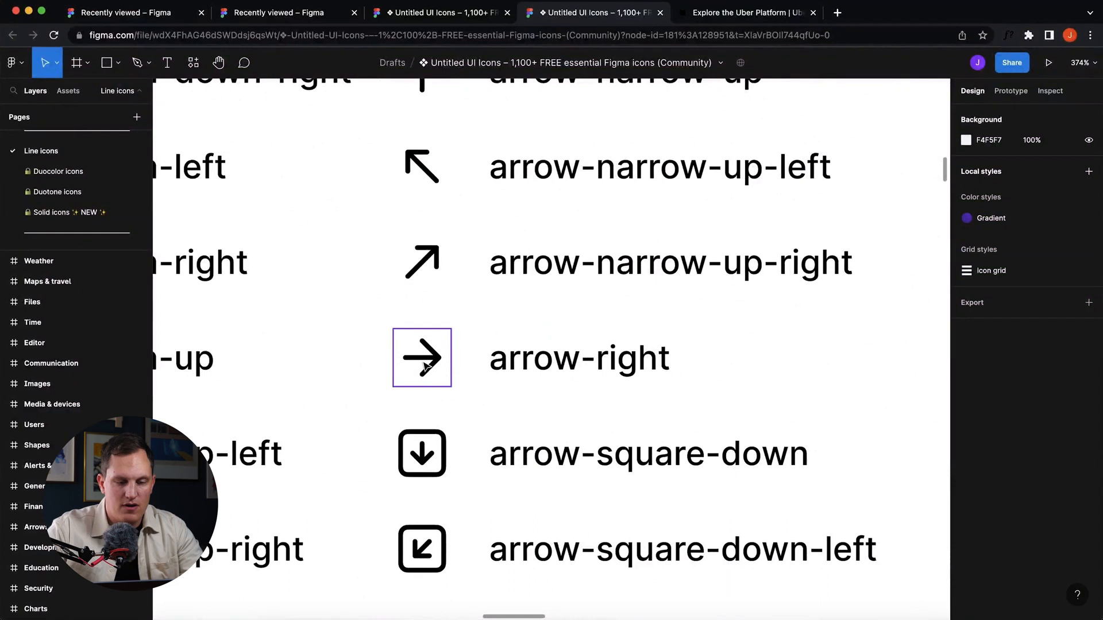
left_click(425, 368)
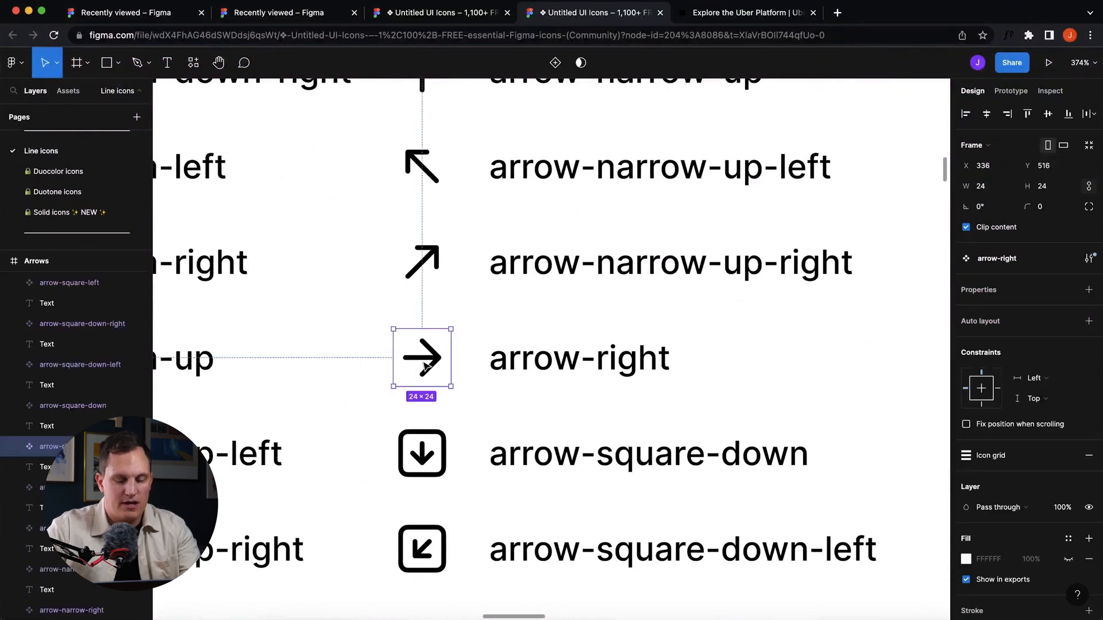
key("super+c")
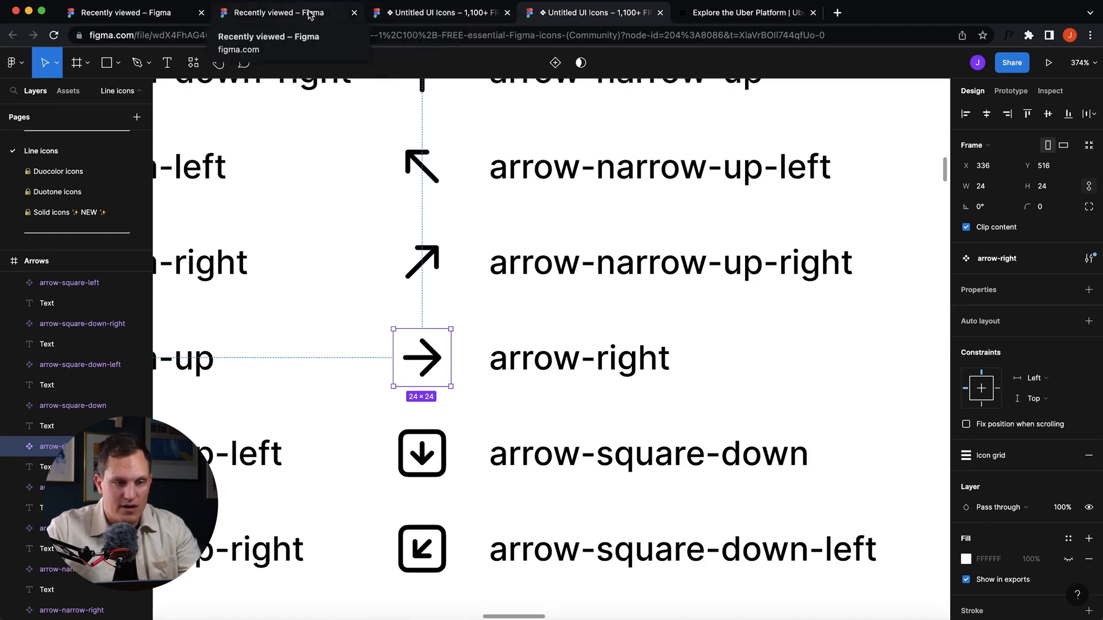
Step: Return to the Untitled Uber file, paste the arrow icon into the Uber for Business section and place it beside the "See how" button
left_click(261, 17)
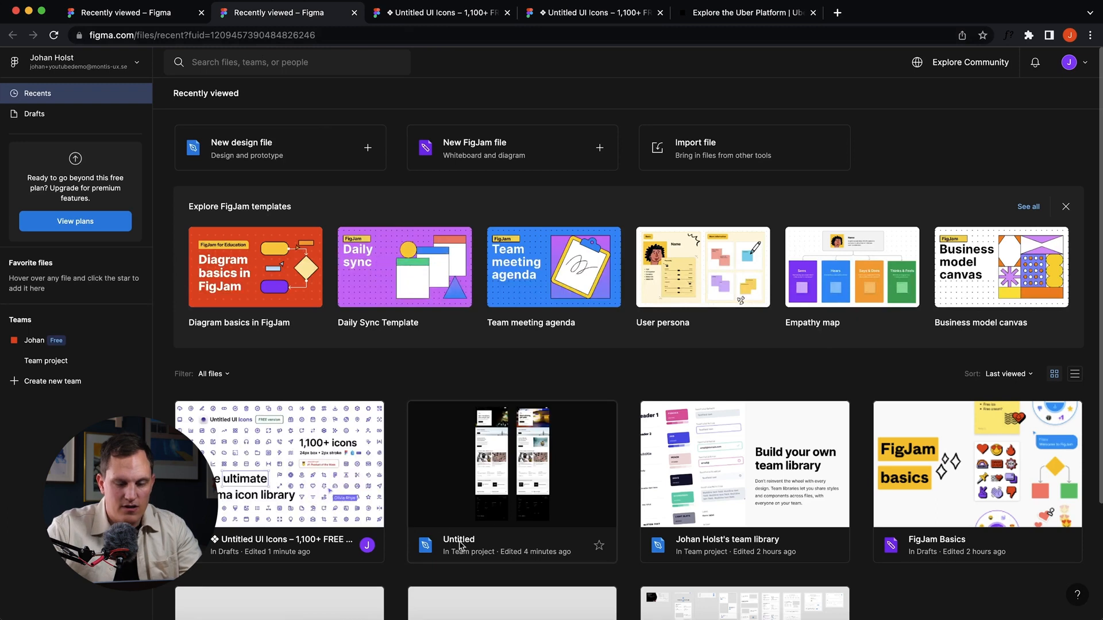
double_click(494, 475)
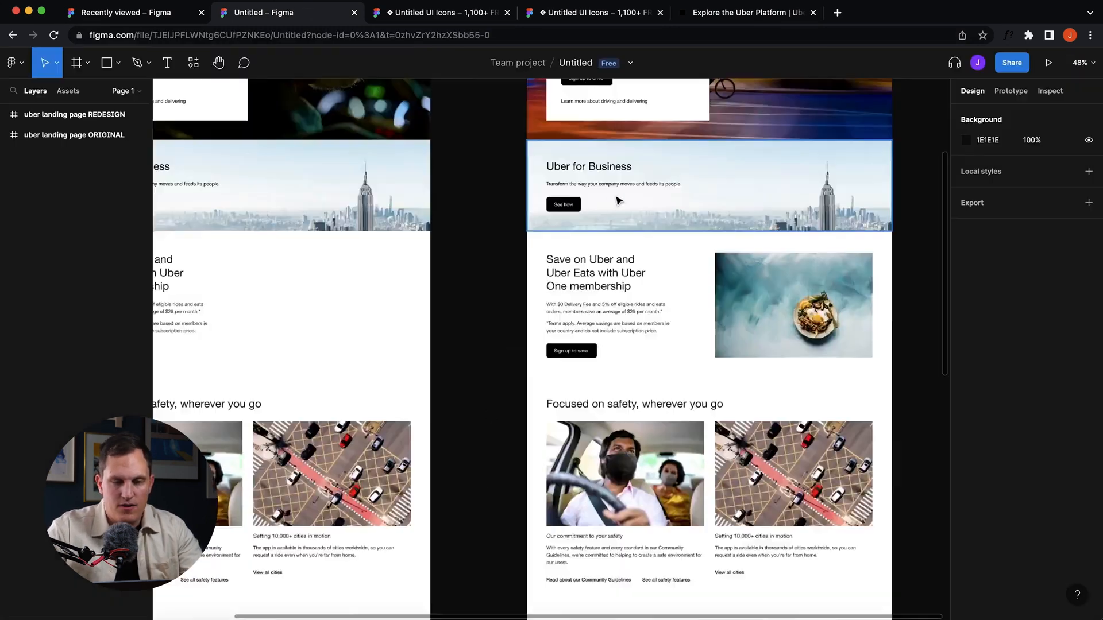
scroll(618, 201, "up", 10)
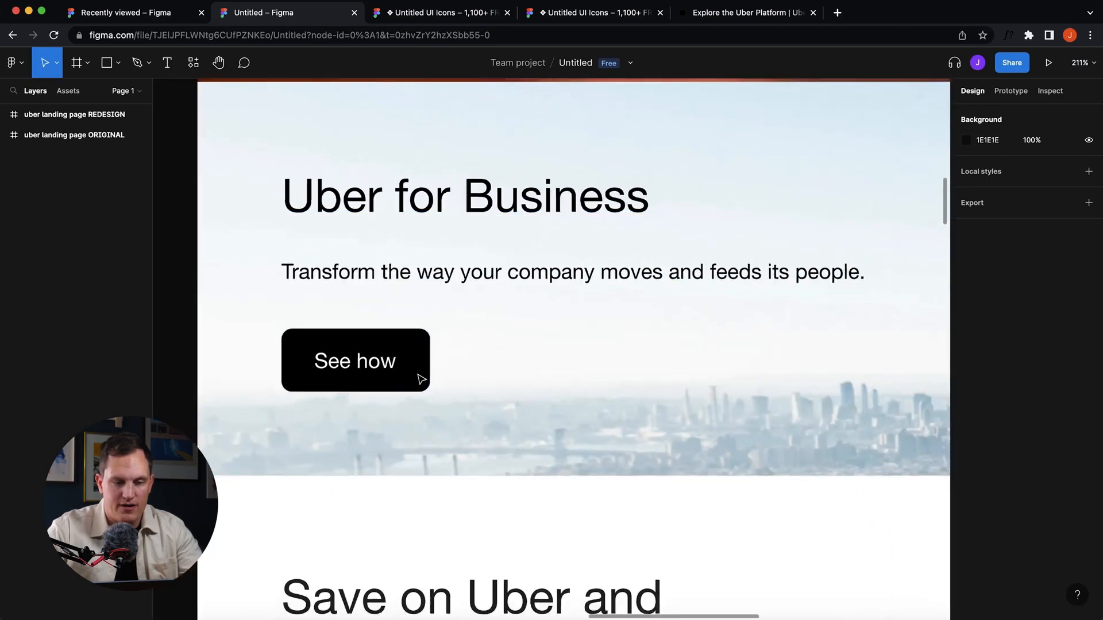
scroll(408, 368, "up", 2)
scroll(439, 365, "down", 3)
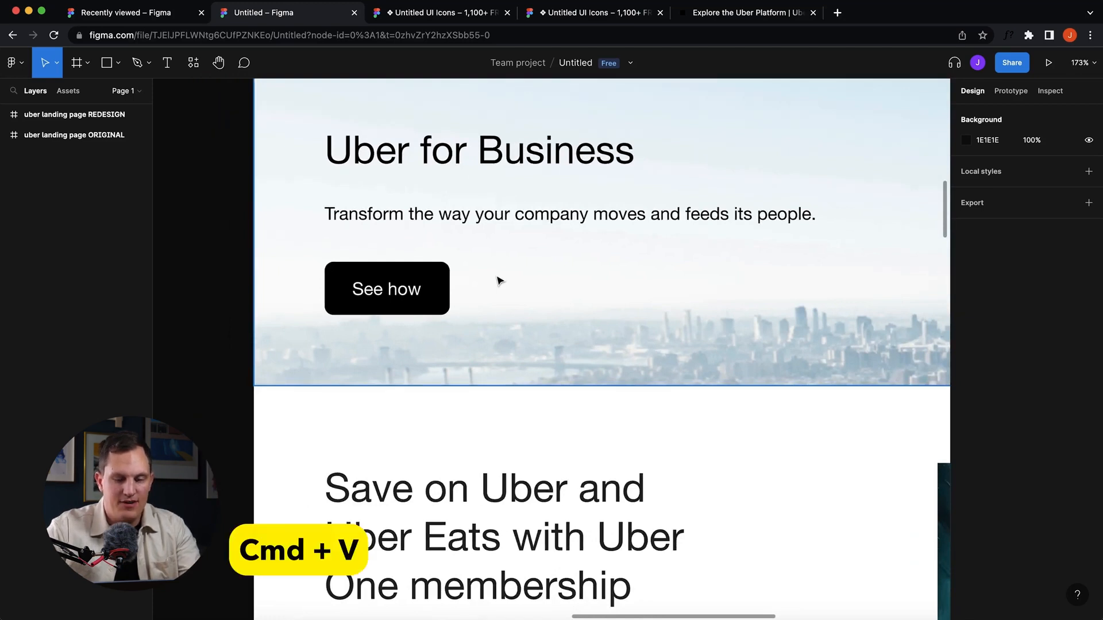
key("super+v")
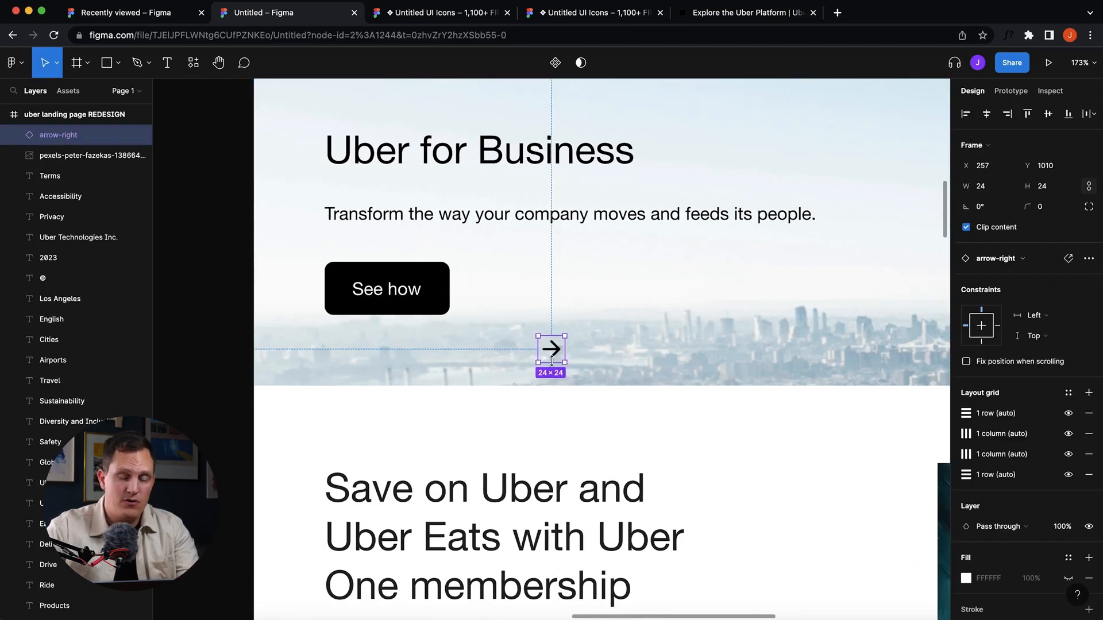
left_click_drag(552, 361, 480, 293)
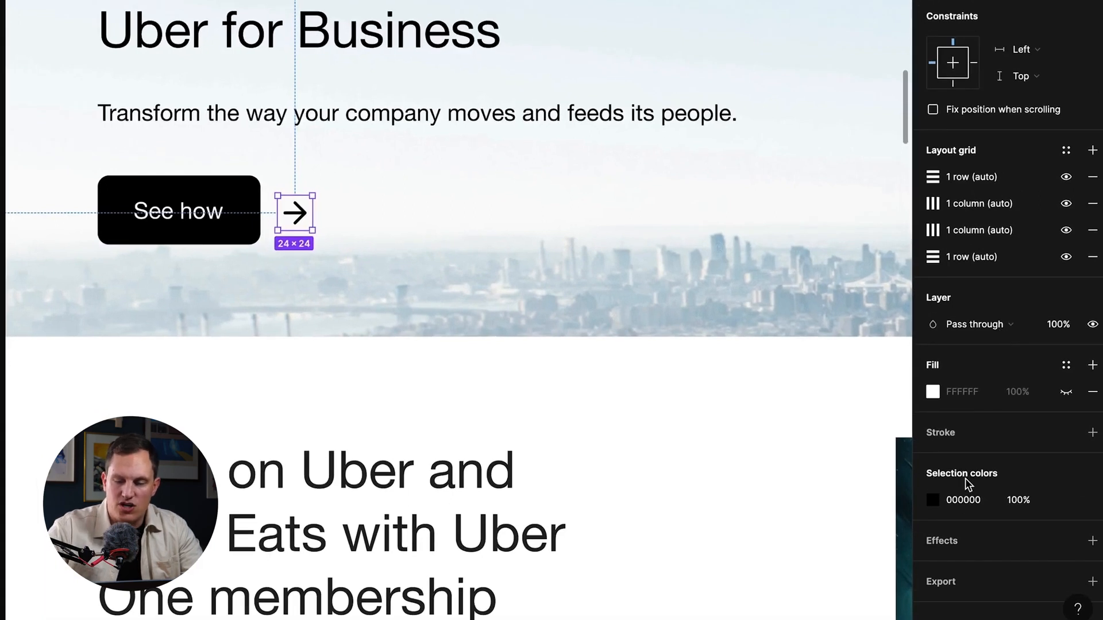
Step: Try red and blue on the arrow icon, and set its colour to white, FFFFFF
left_click(934, 505)
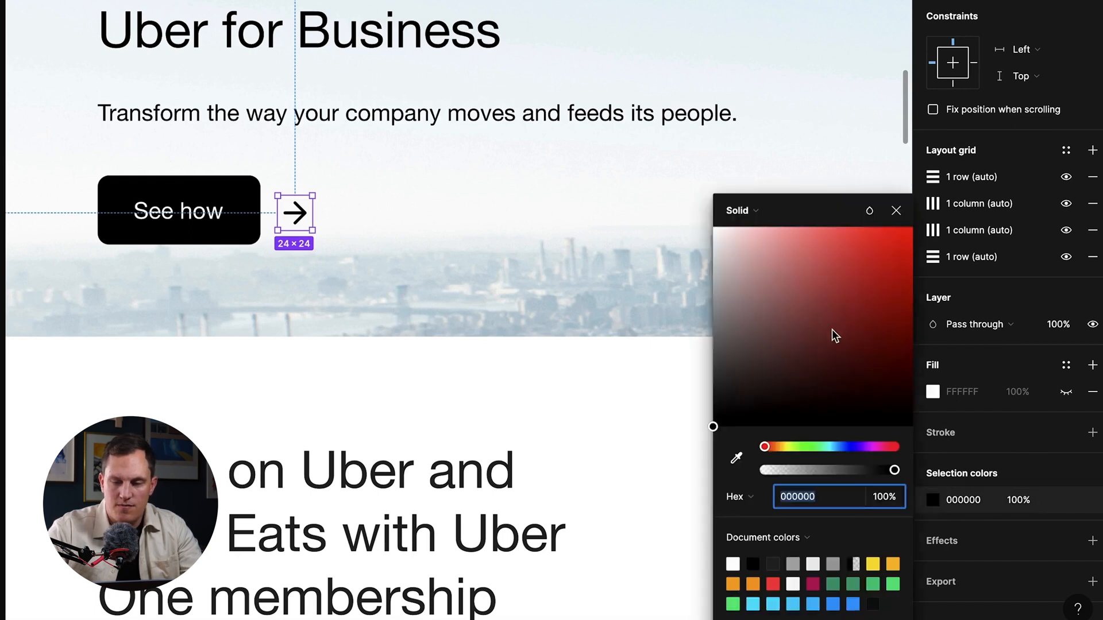
left_click_drag(811, 320, 907, 226)
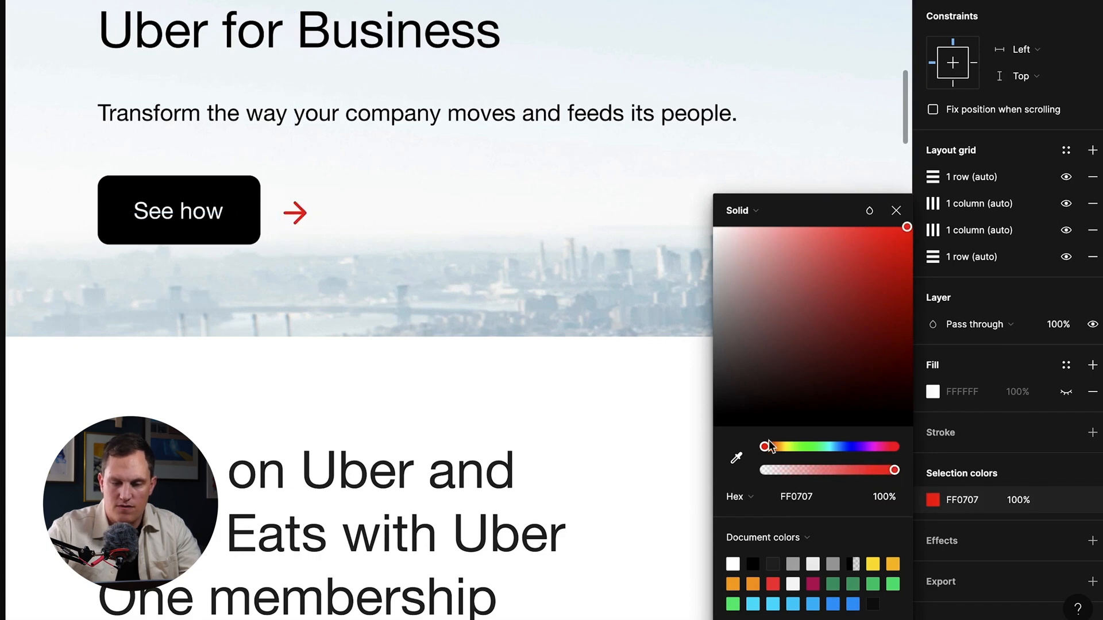
left_click_drag(774, 448, 854, 450)
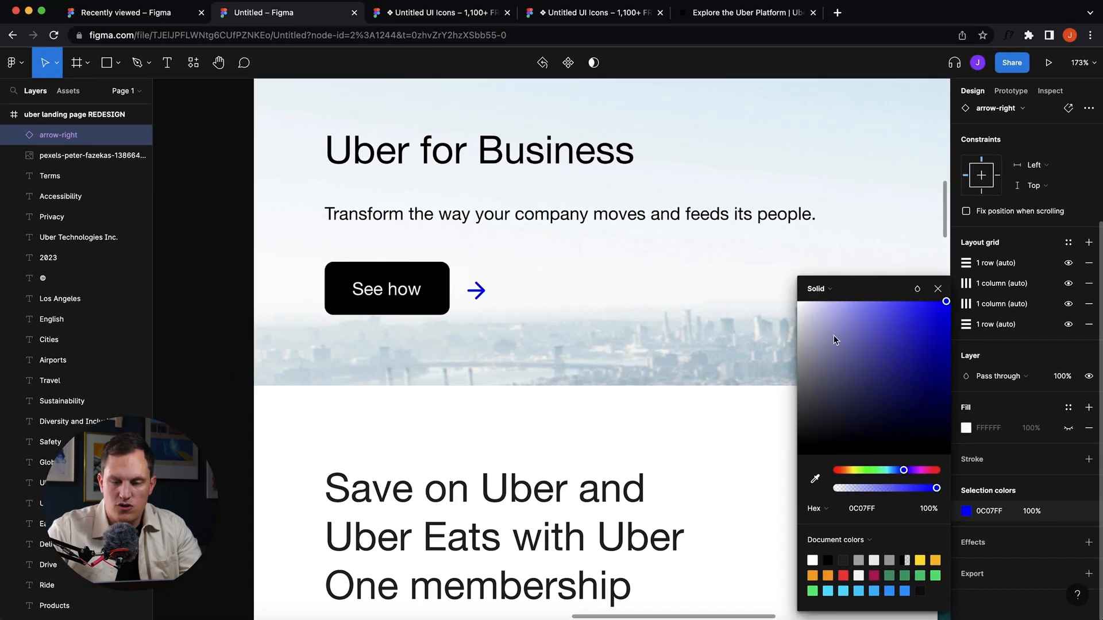
left_click_drag(868, 328, 785, 290)
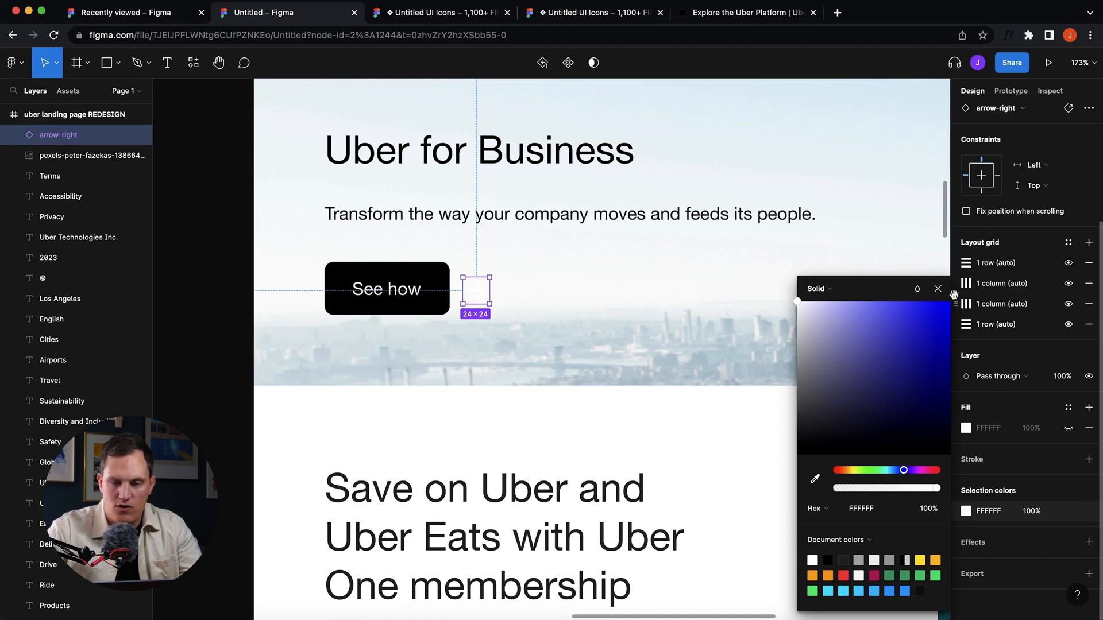
left_click(937, 288)
Step: Move the arrow icon onto the "See how" button after its label and widen the button's black rectangle to 133
left_click_drag(482, 297, 444, 292)
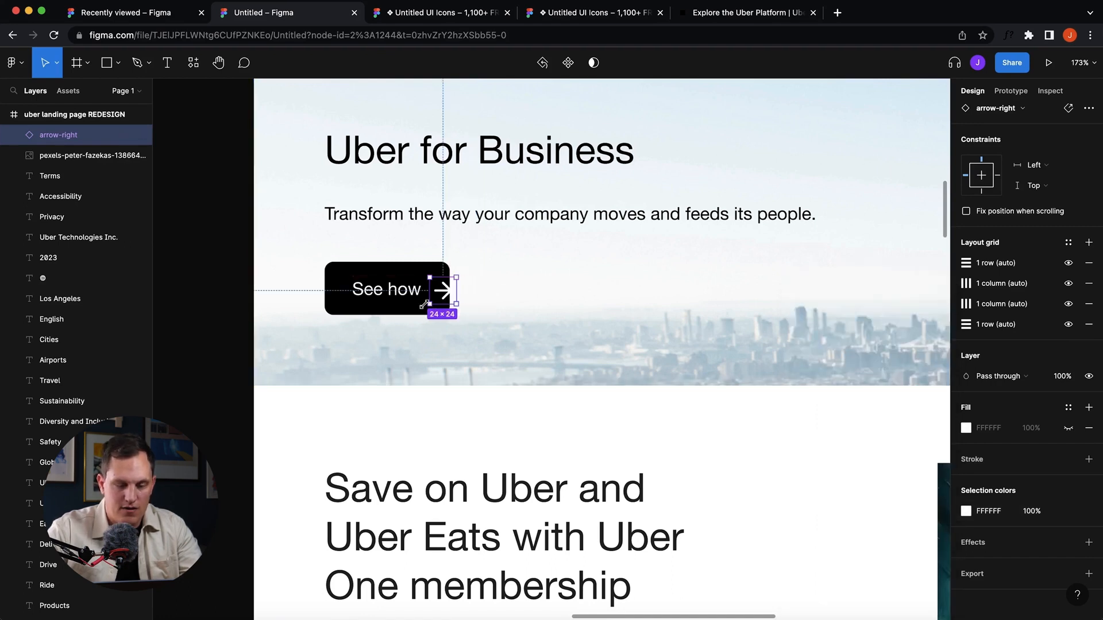
left_click(385, 315)
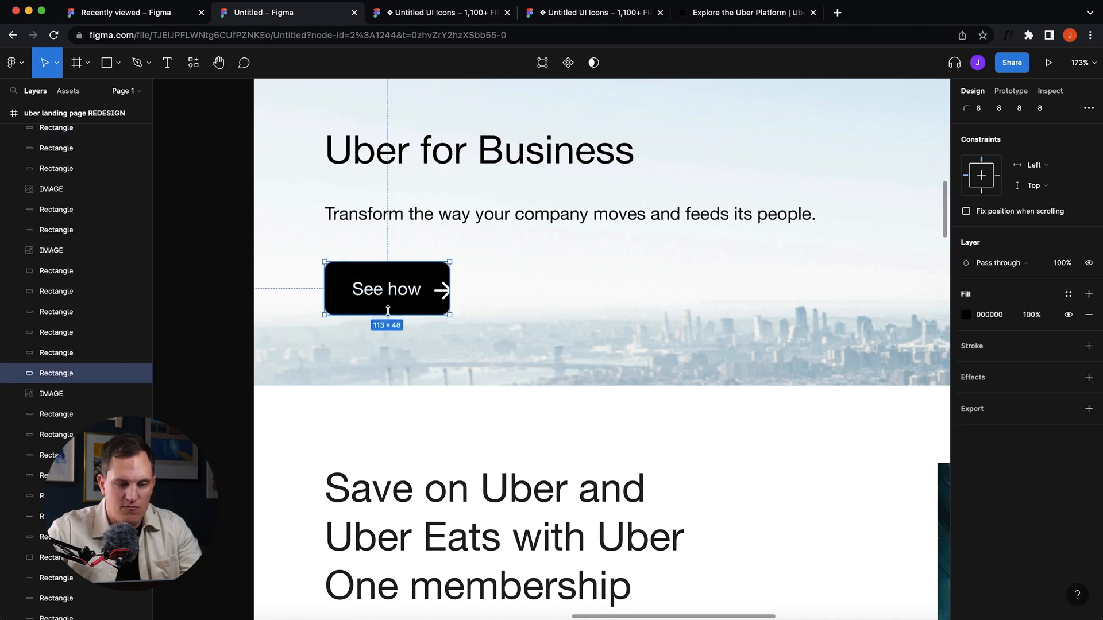
left_click_drag(450, 273, 451, 296)
key("super+z")
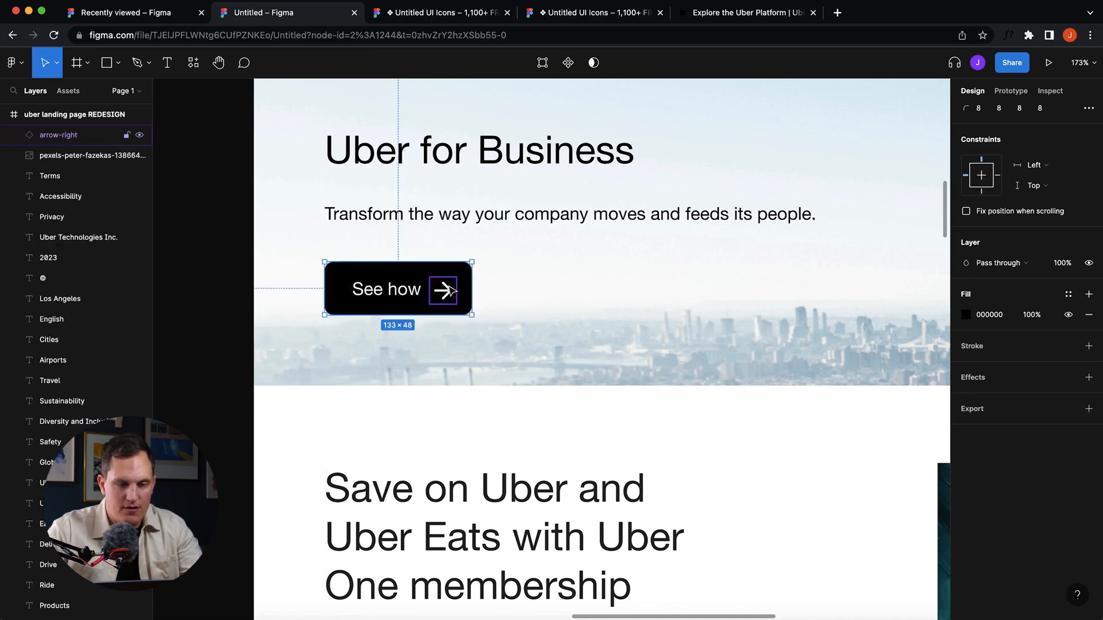
Step: Nudge the arrow icon slightly up and to the right to align it with the "See how" label
left_click(451, 297)
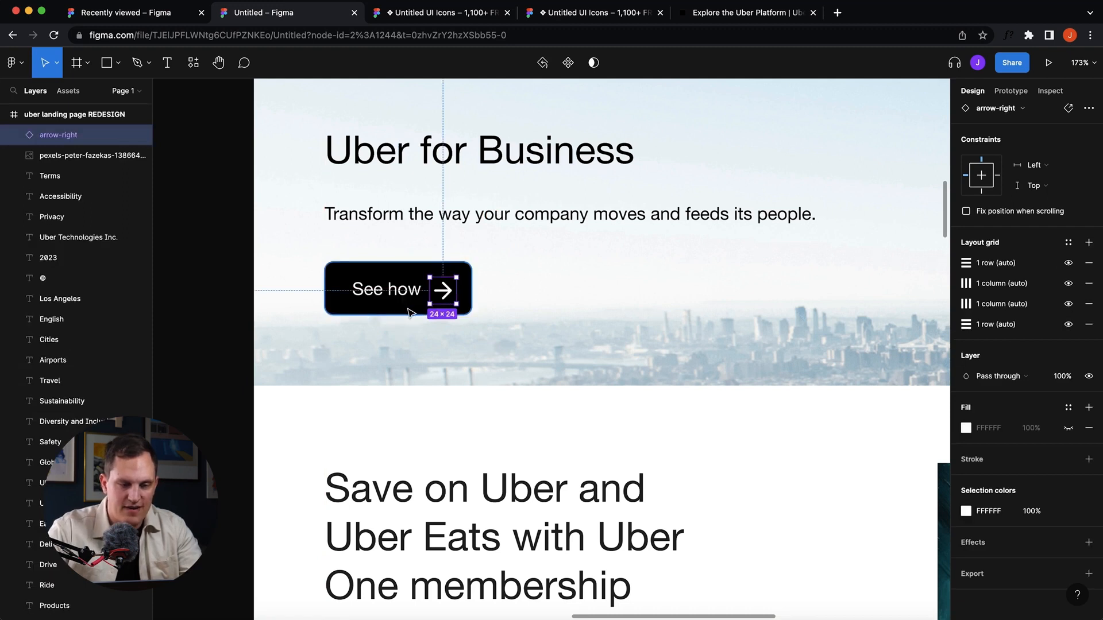
left_click_drag(444, 296, 455, 296)
key("super+z")
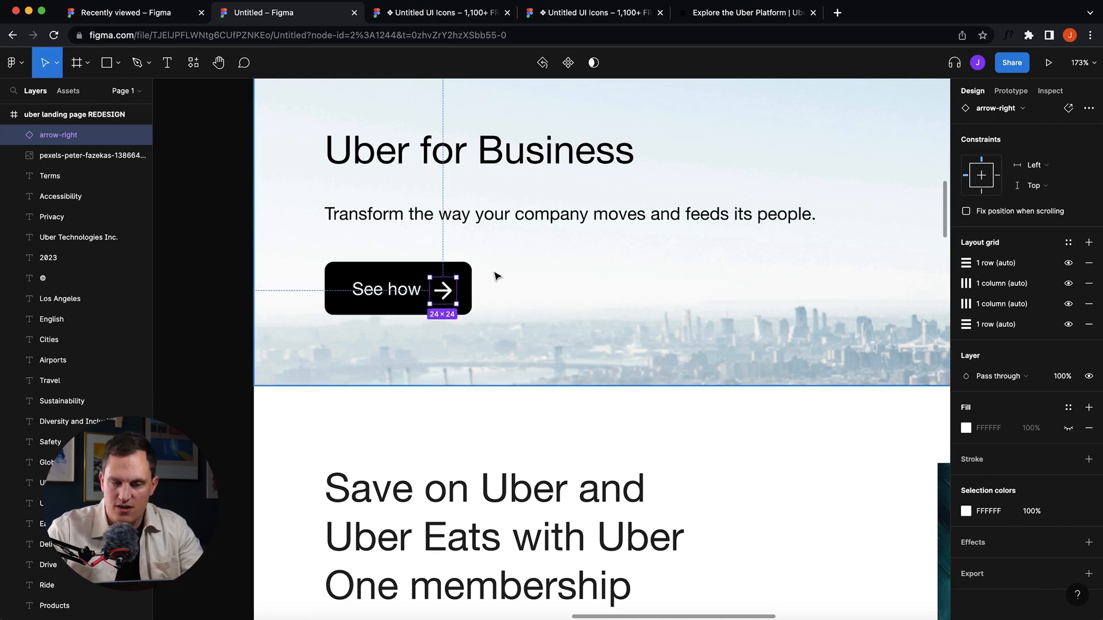
key("Up")
key("Up")
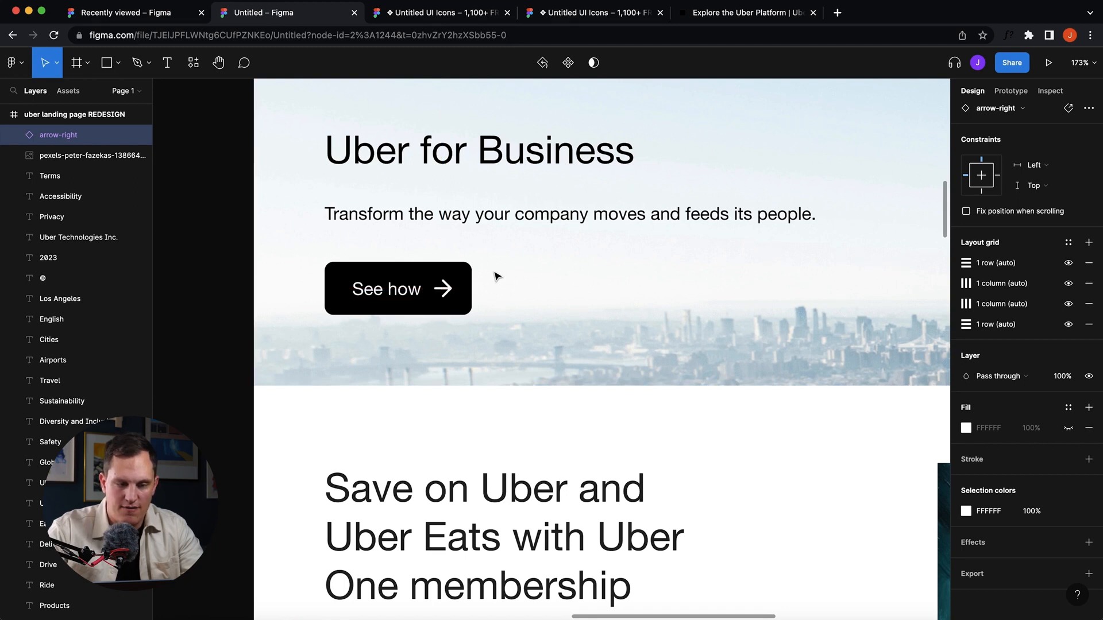
key("Right")
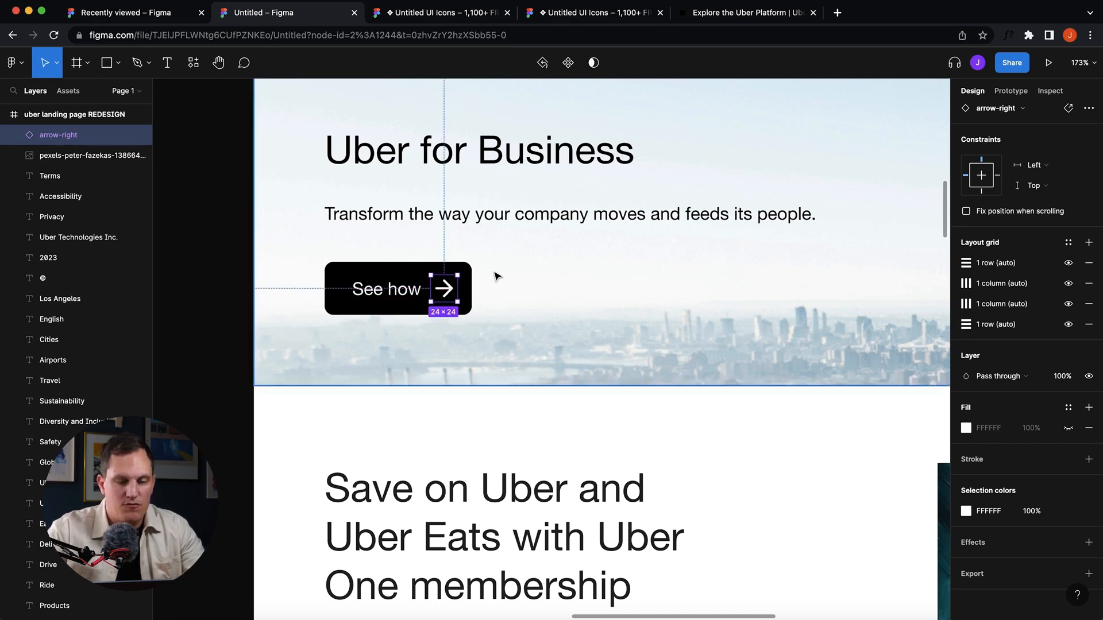
Step: Try large nudges of the arrow icon in different directions, bring it back to its place and deselect it
key("shift+Right")
key("shift+Left")
key("shift+Right")
key("shift+Up")
key("shift+Down")
key("shift+Left")
key("shift+Right")
key("shift+Left")
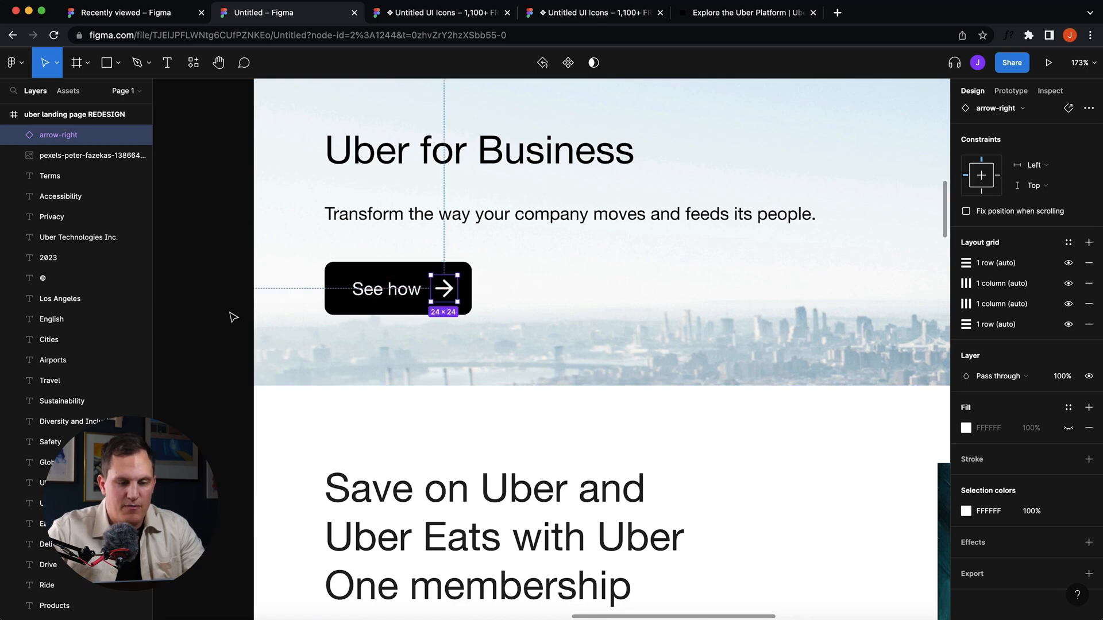
left_click(232, 307)
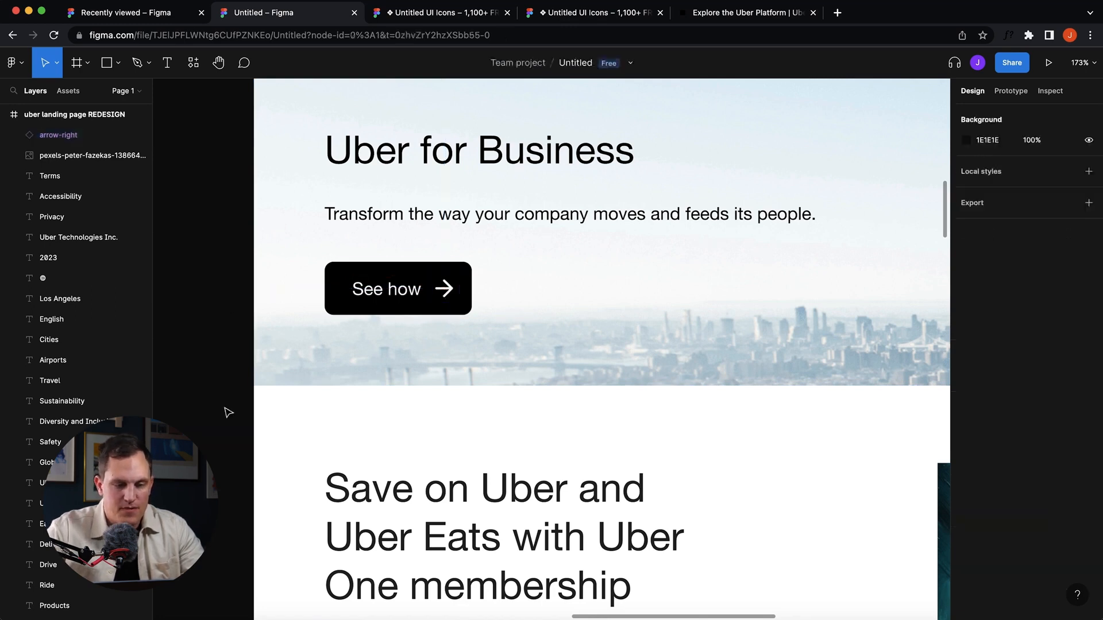
Step: Switch to the Untitled UI Icons file, search the line icons for "car" and select the car-01 icon under Maps & travel
scroll(437, 345, "down", 5)
scroll(437, 350, "up", 5)
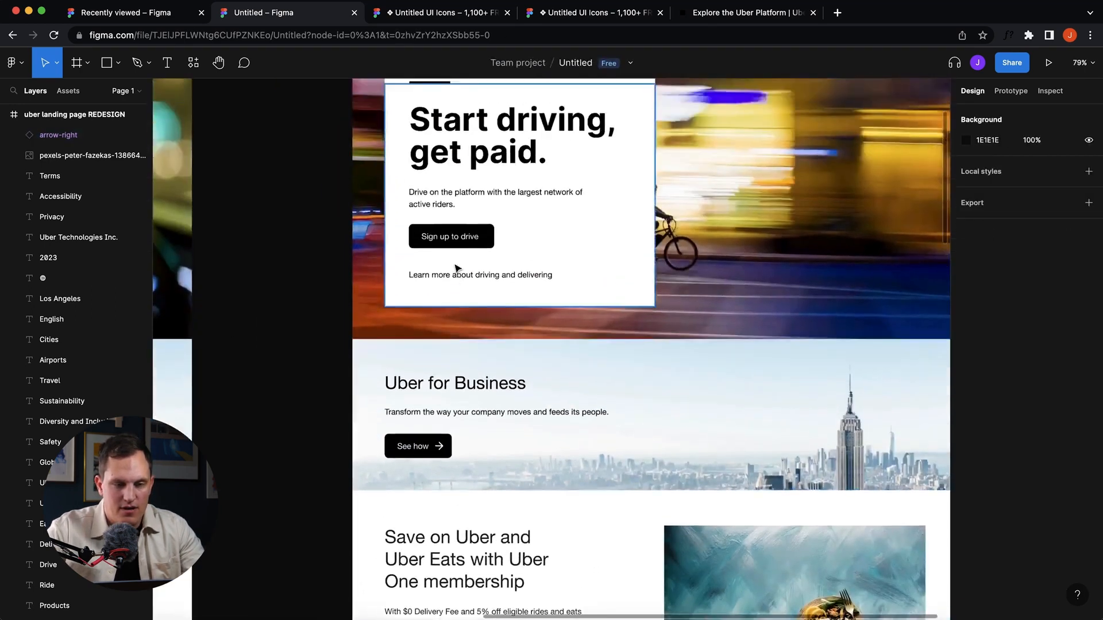
scroll(526, 166, "up", 3)
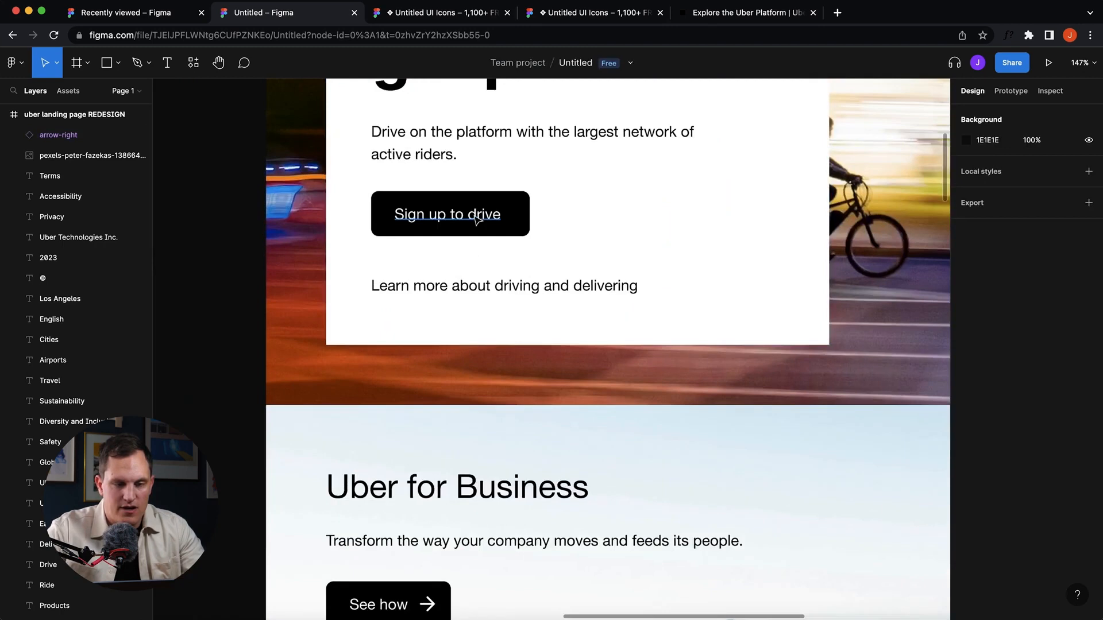
left_click(582, 16)
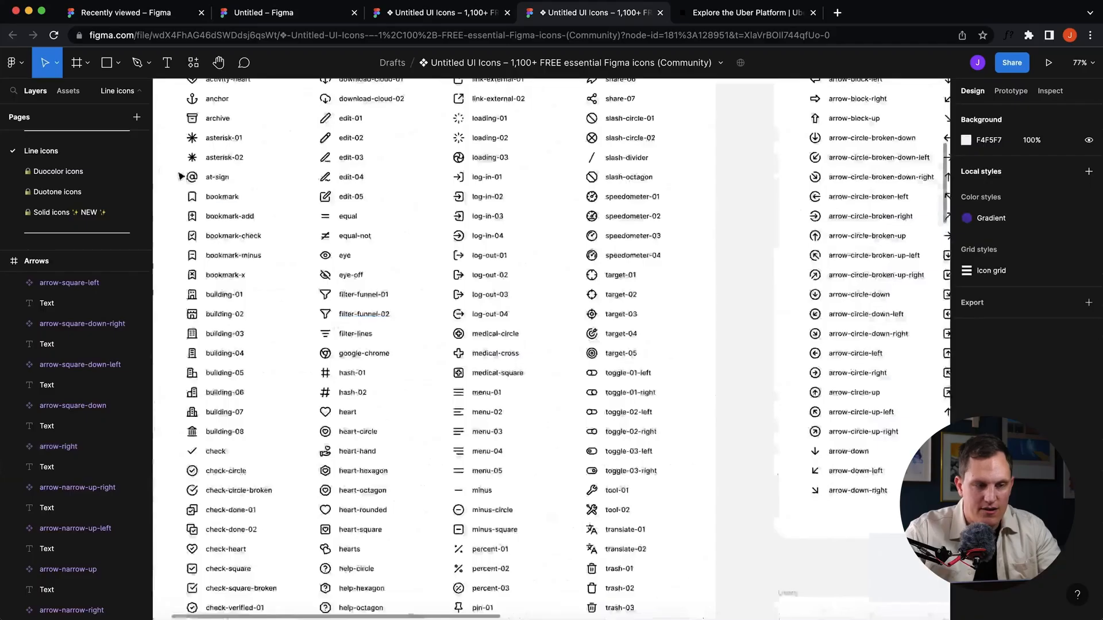
scroll(208, 182, "left", 1)
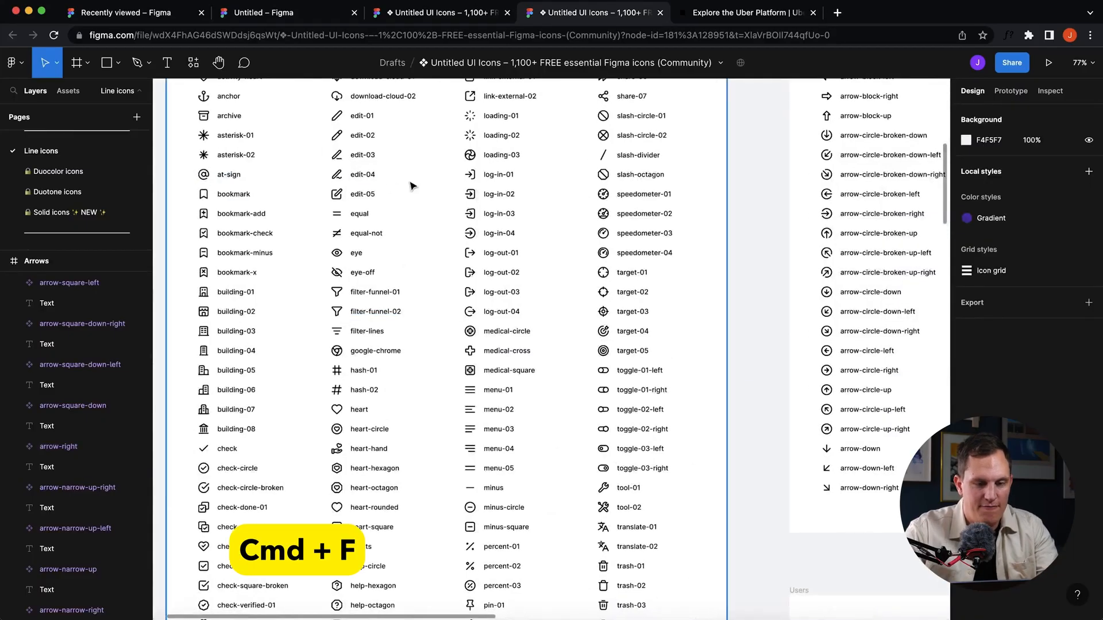
key("super+f")
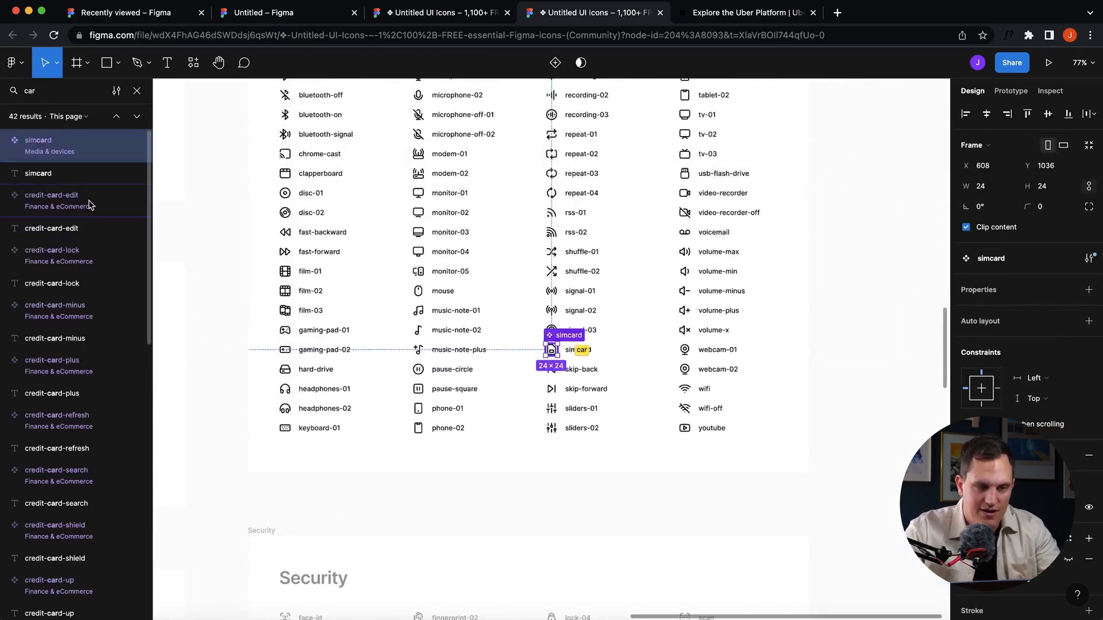
scroll(89, 205, "down", 15)
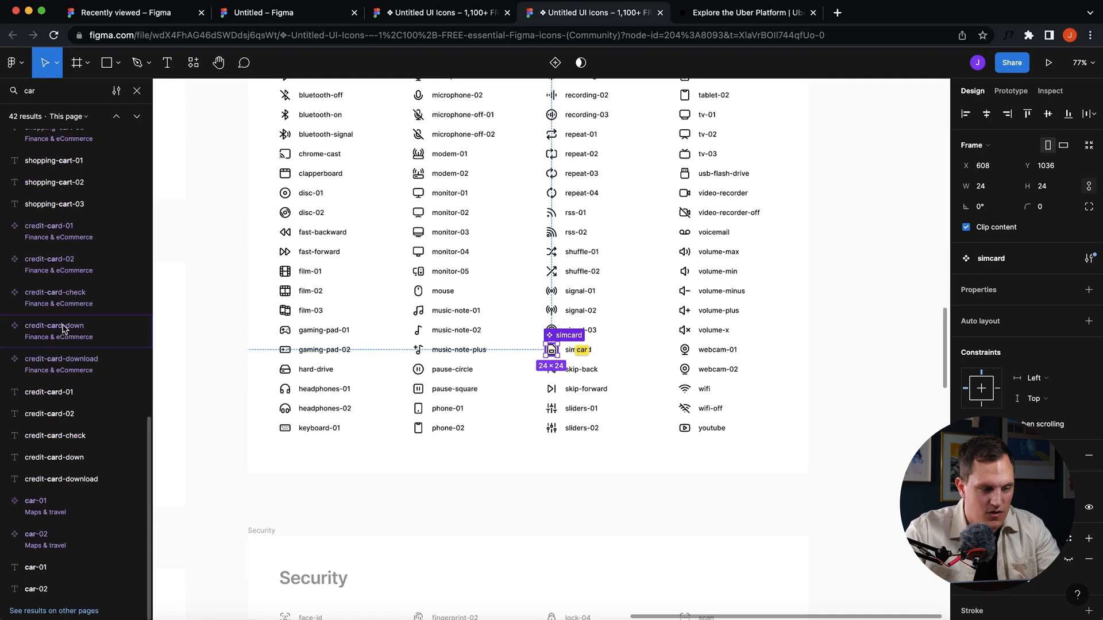
left_click(33, 506)
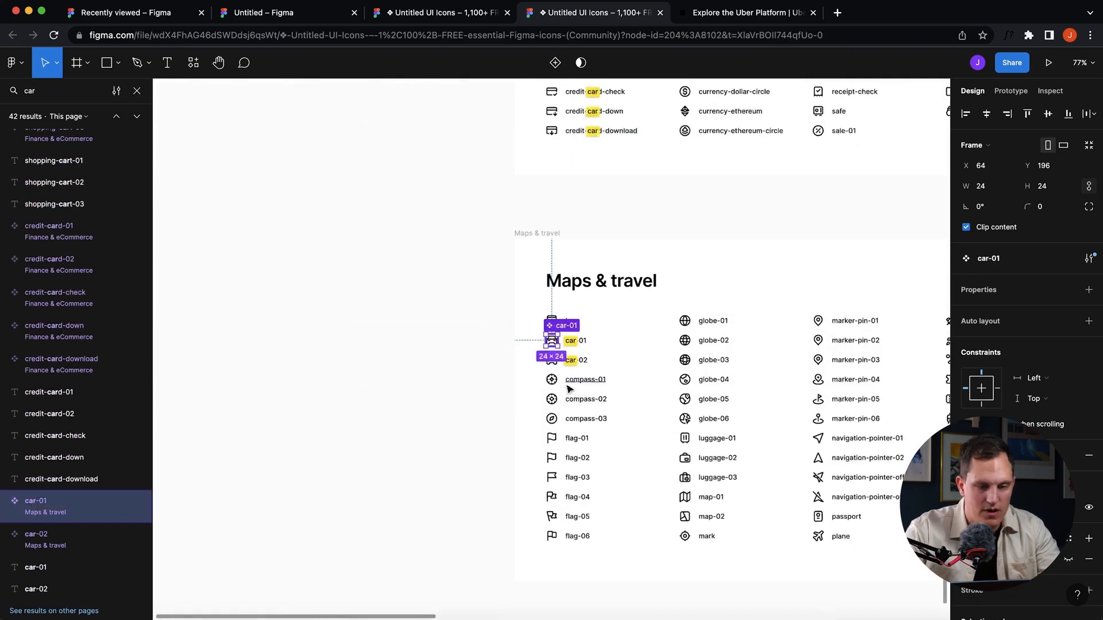
Step: Copy the car-01 icon, paste it into the landing page redesign and place it beside the "Sign up to drive" button
key("shift+2")
left_click(343, 359)
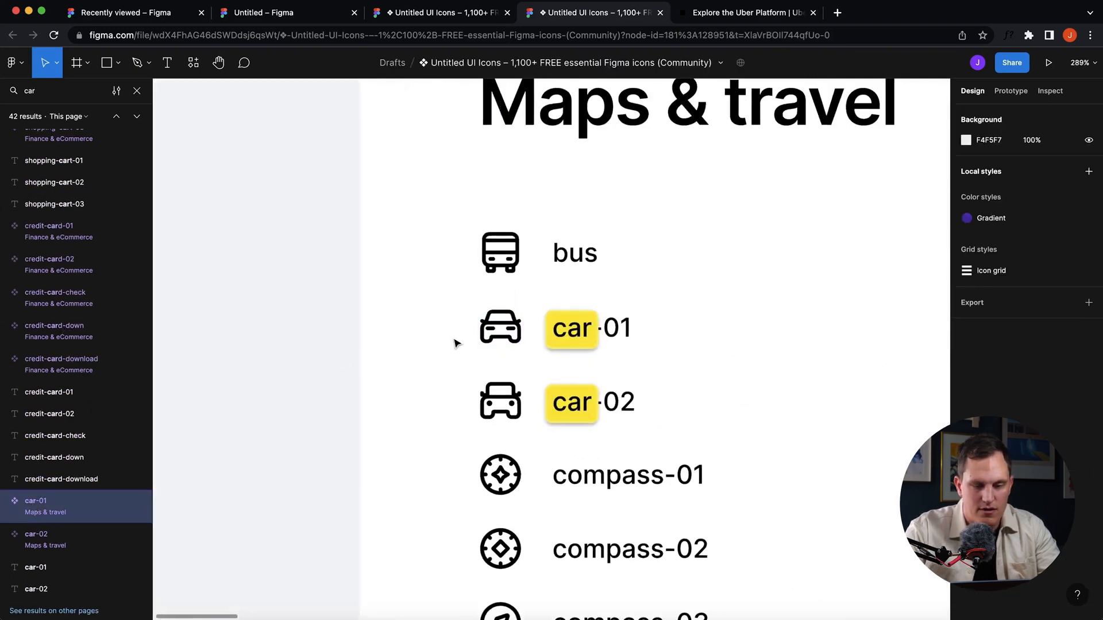
left_click(505, 328)
key("super+c")
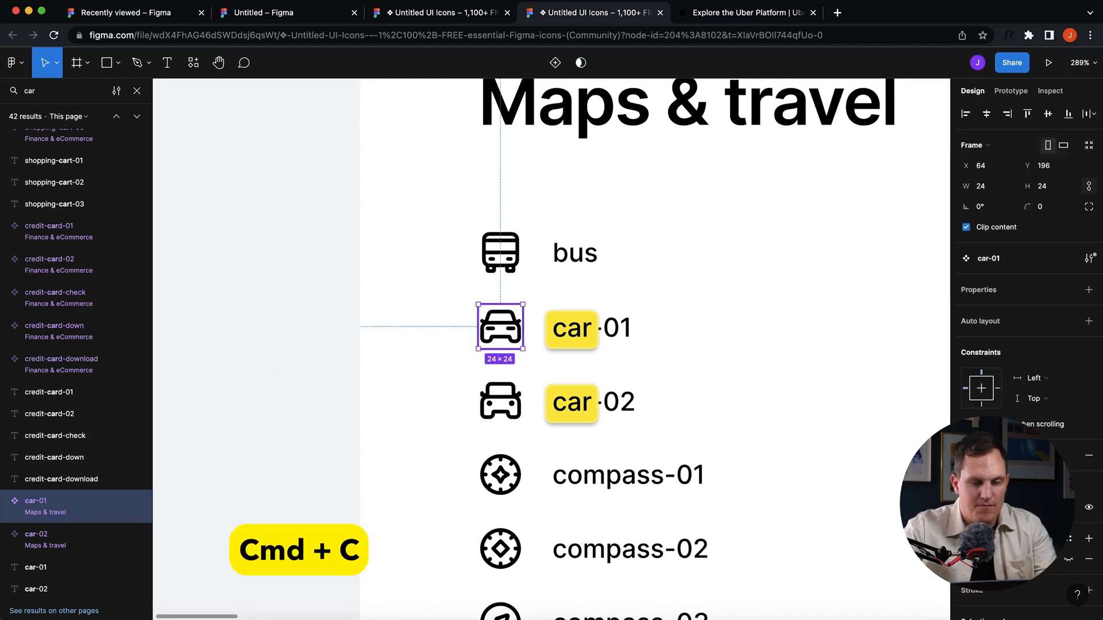
left_click(297, 13)
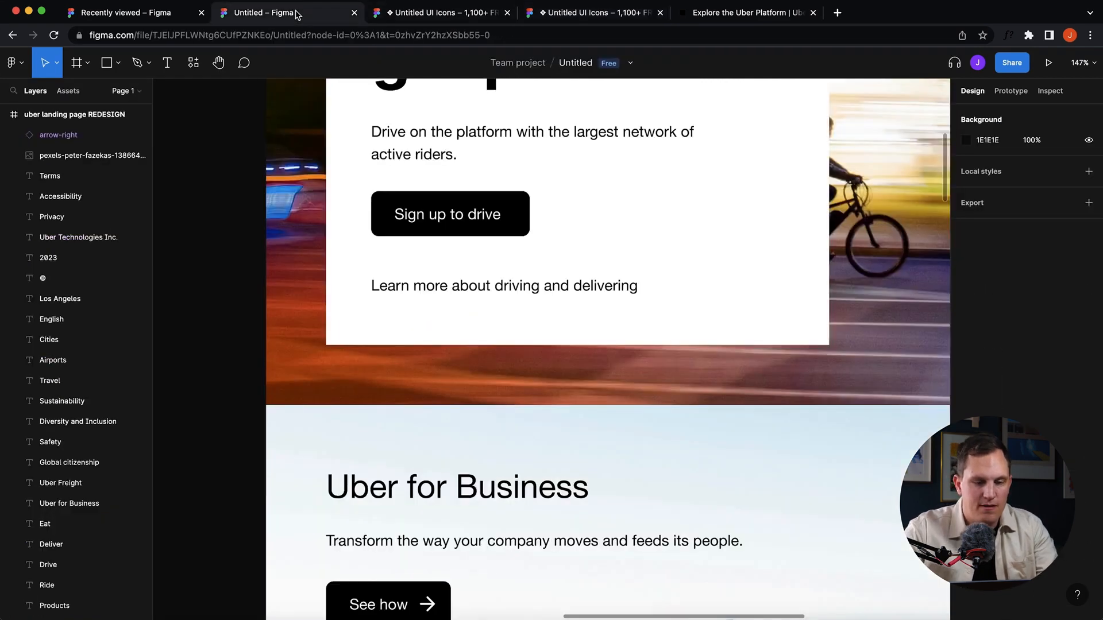
scroll(562, 180, "up", 3)
scroll(609, 309, "up", 3)
scroll(609, 309, "up", 5)
key("super+v")
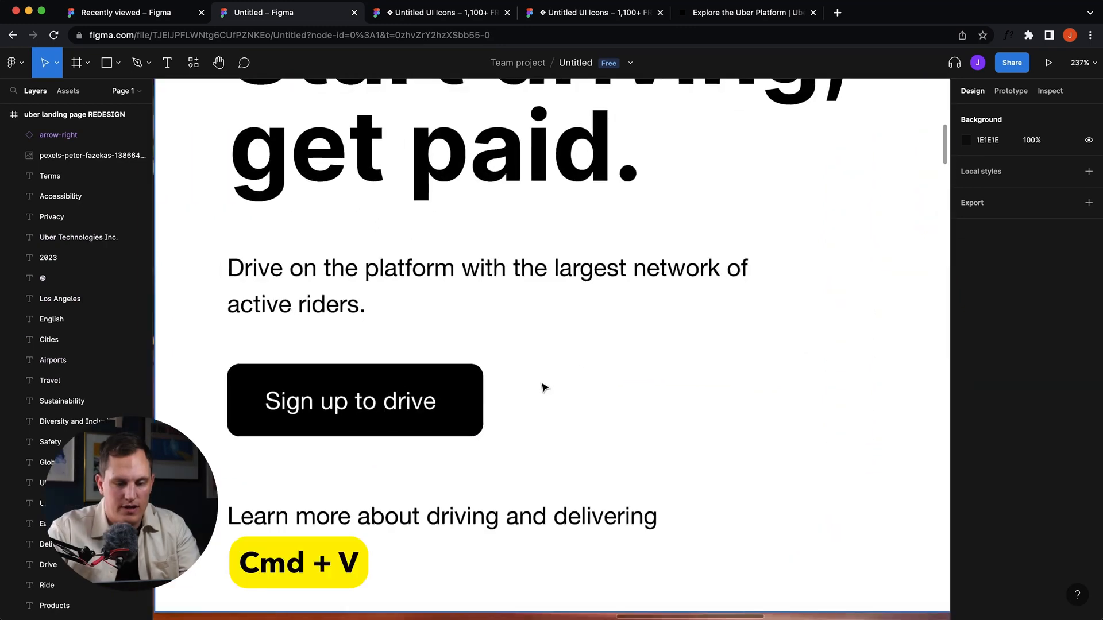
left_click_drag(553, 353, 523, 402)
Step: Set the car icon's colour to white, FFFFFF, by sampling the hero card's white background with the eyedropper
scroll(993, 527, "down", 5)
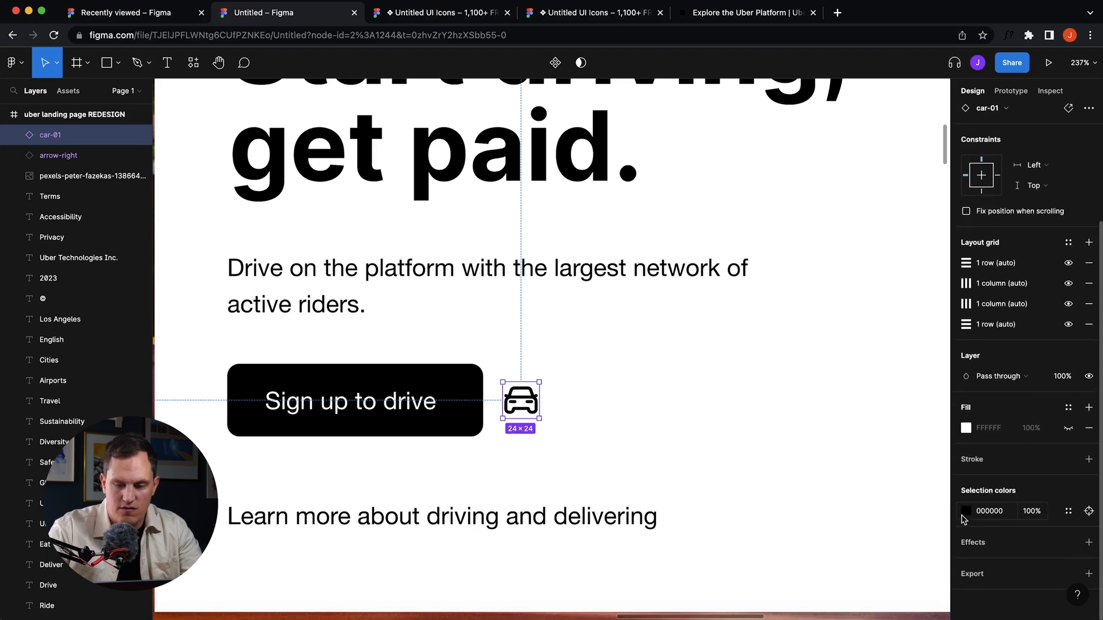
left_click(967, 512)
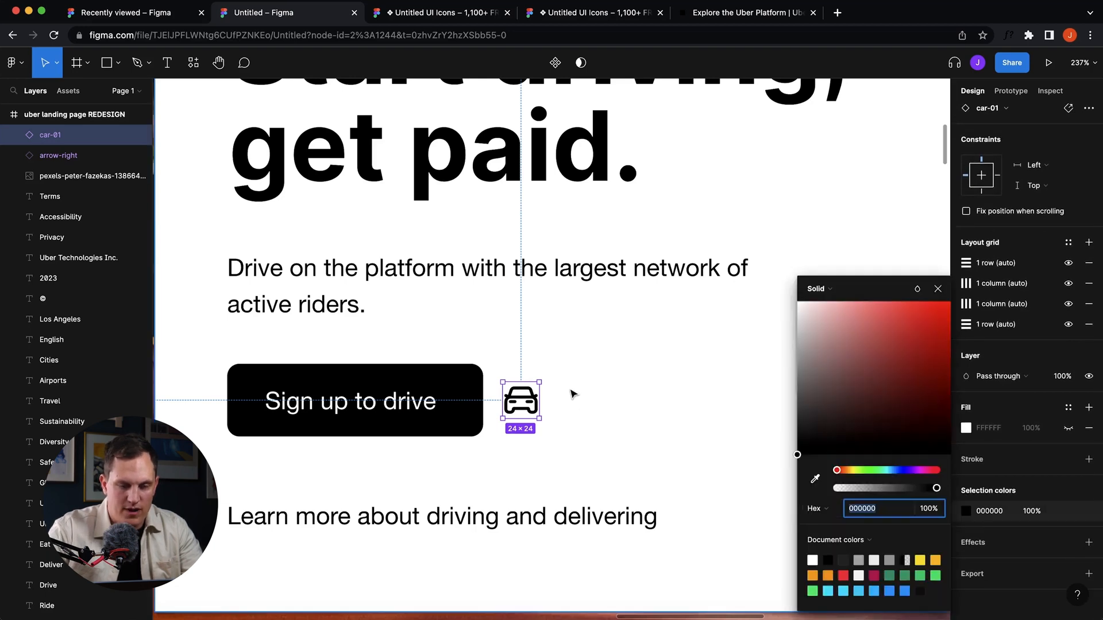
left_click(816, 481)
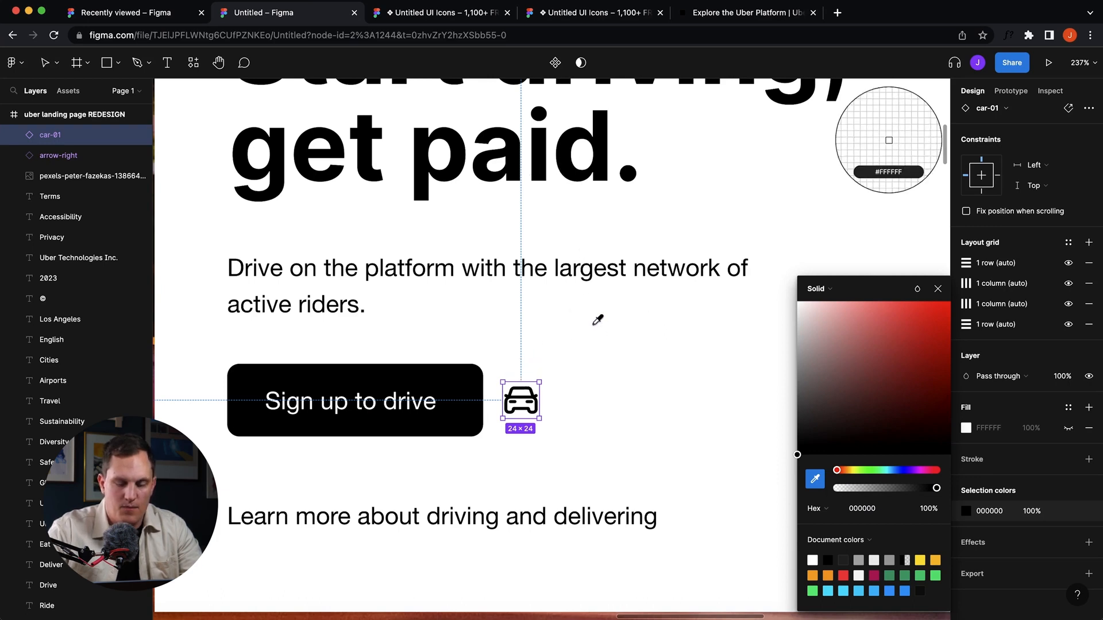
left_click(560, 325)
Step: Move the car icon after the "Sign up to drive" label, widen the button's black rectangle to 190 and deselect it
left_click_drag(523, 405, 515, 379)
left_click(426, 382)
scroll(515, 379, "left", 3)
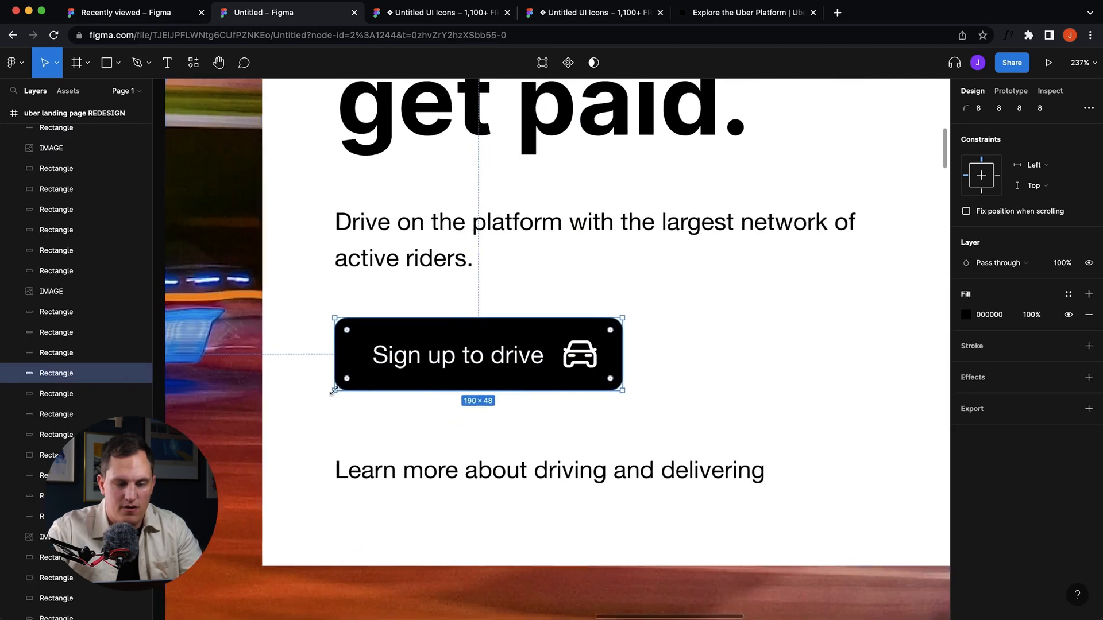
scroll(358, 409, "down", 5)
left_click(307, 432)
scroll(402, 402, "right", 3)
scroll(518, 414, "up", 5)
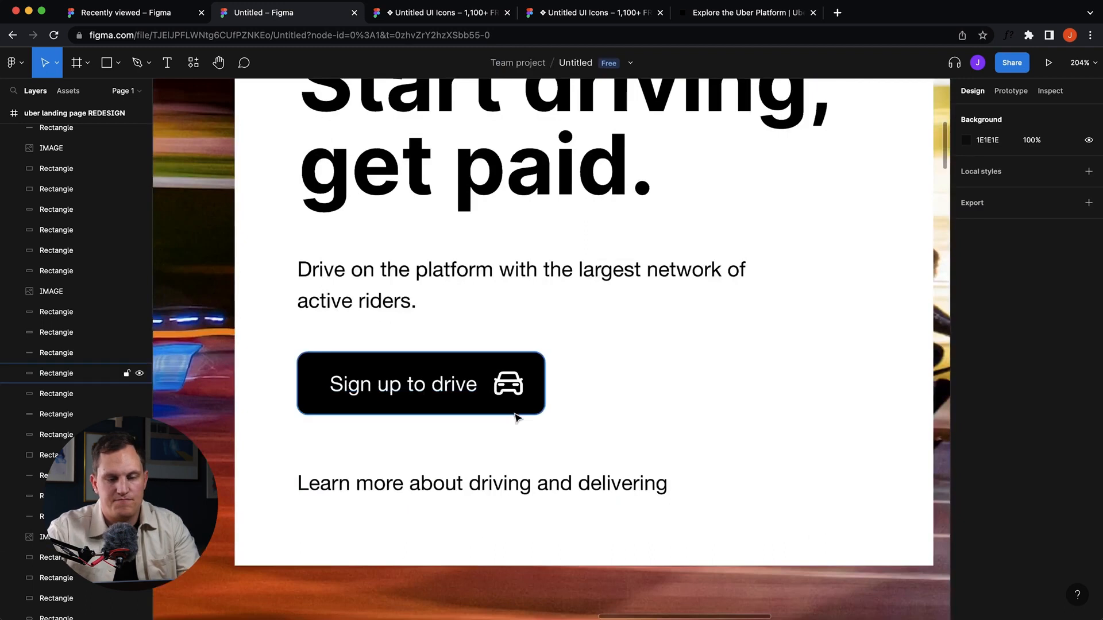
scroll(513, 394, "down", 4)
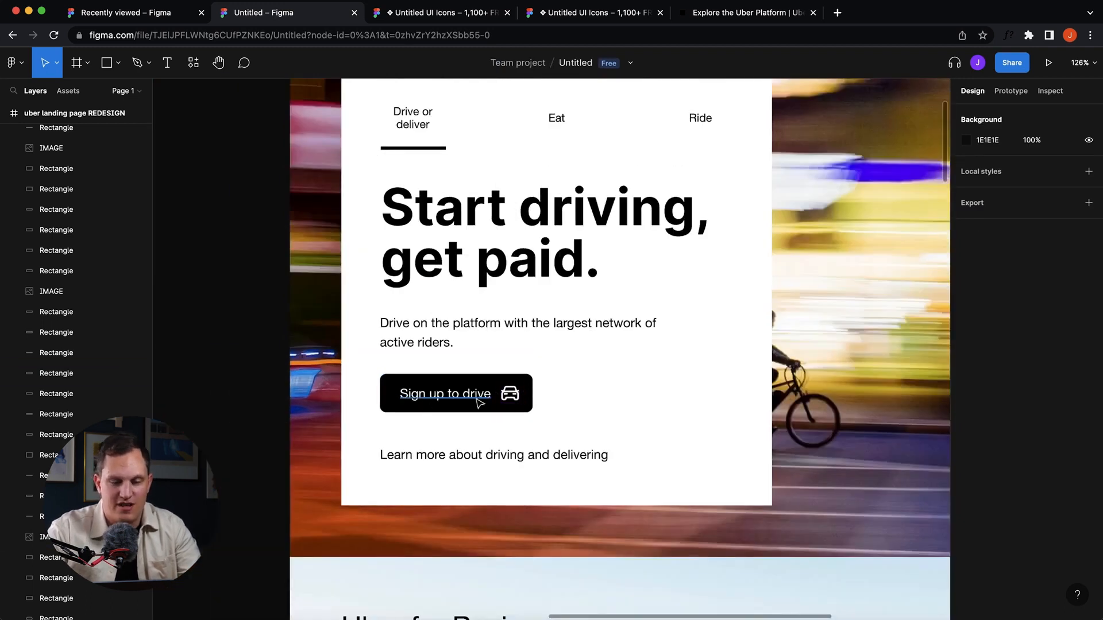
scroll(480, 394, "down", 3)
scroll(332, 422, "down", 4)
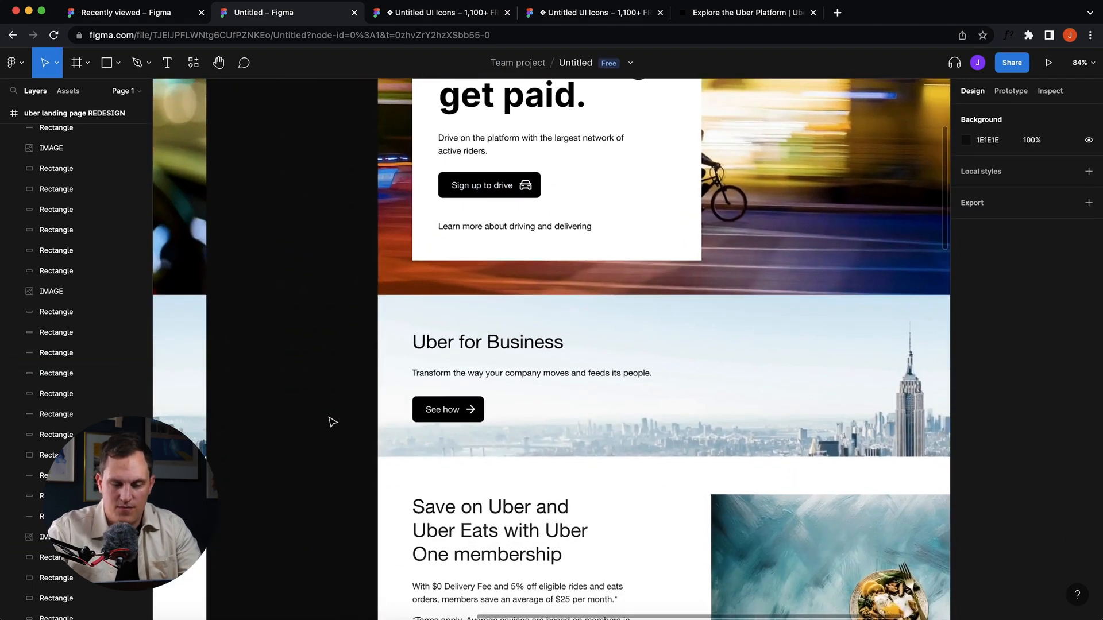
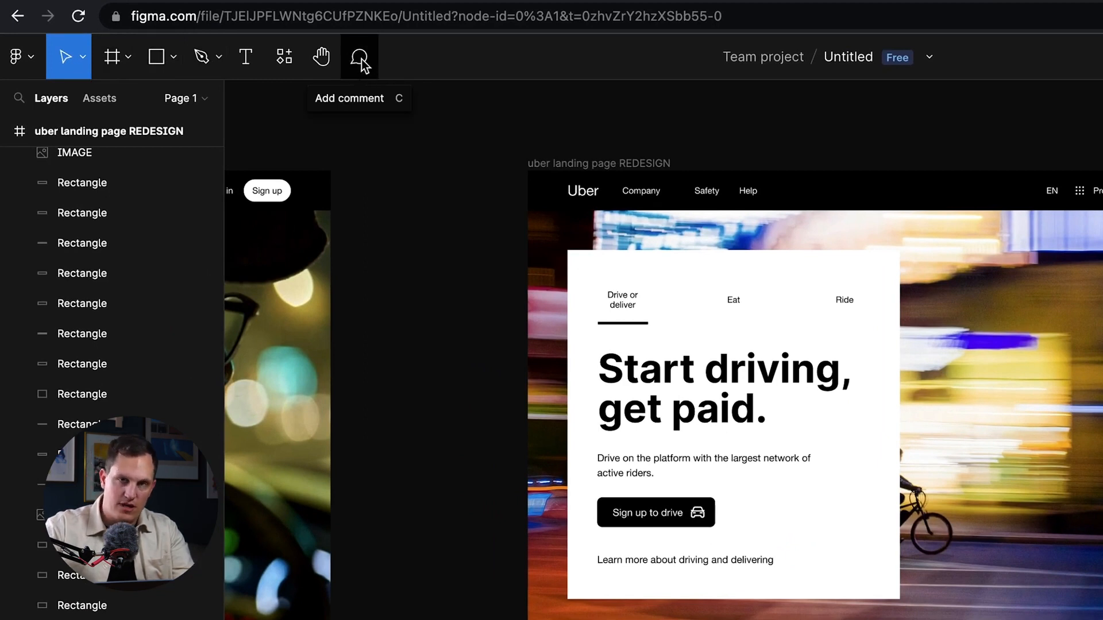
Step: Add a comment on the food photo reading "Should we consider a picture of a burger with a knife through it?"
key("c")
scroll(939, 228, "down", 5)
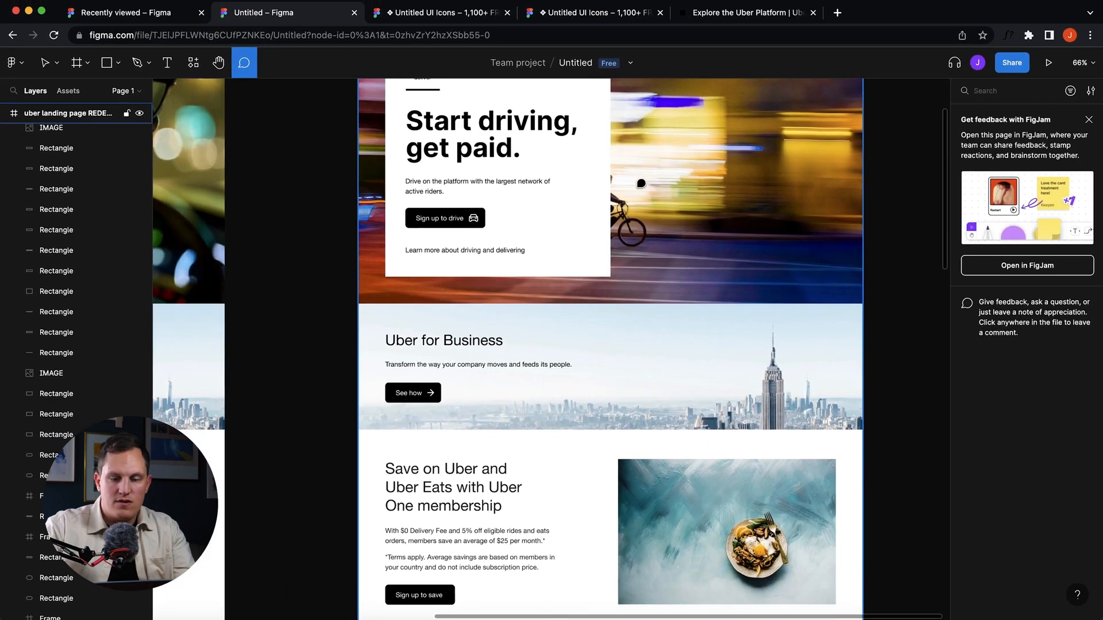
scroll(635, 180, "down", 5)
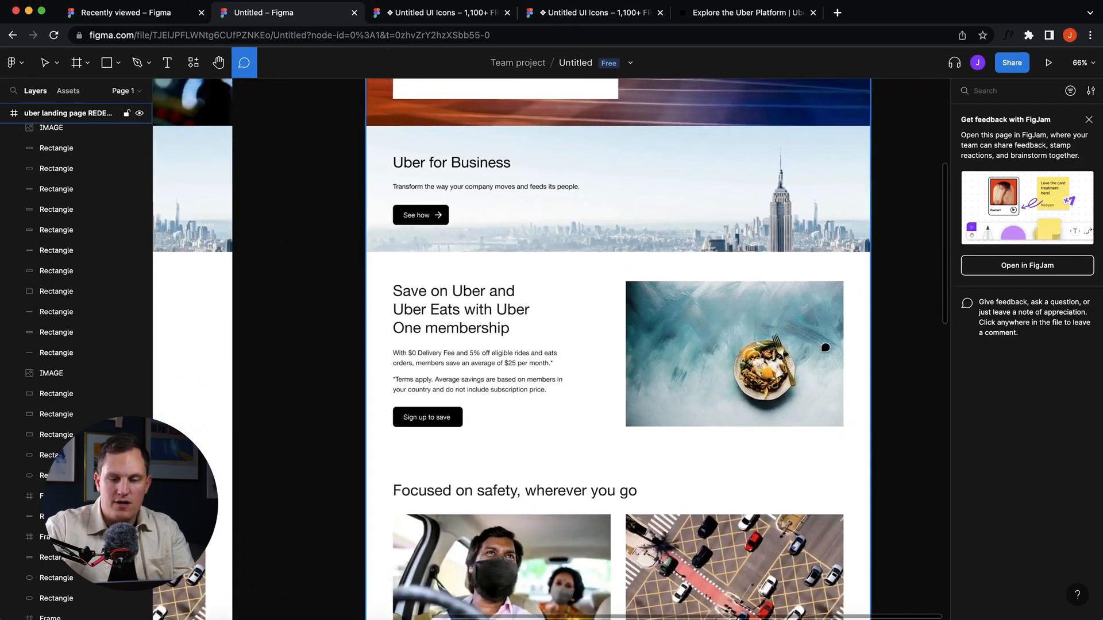
scroll(826, 347, "right", 3)
left_click(719, 344)
type("Should")
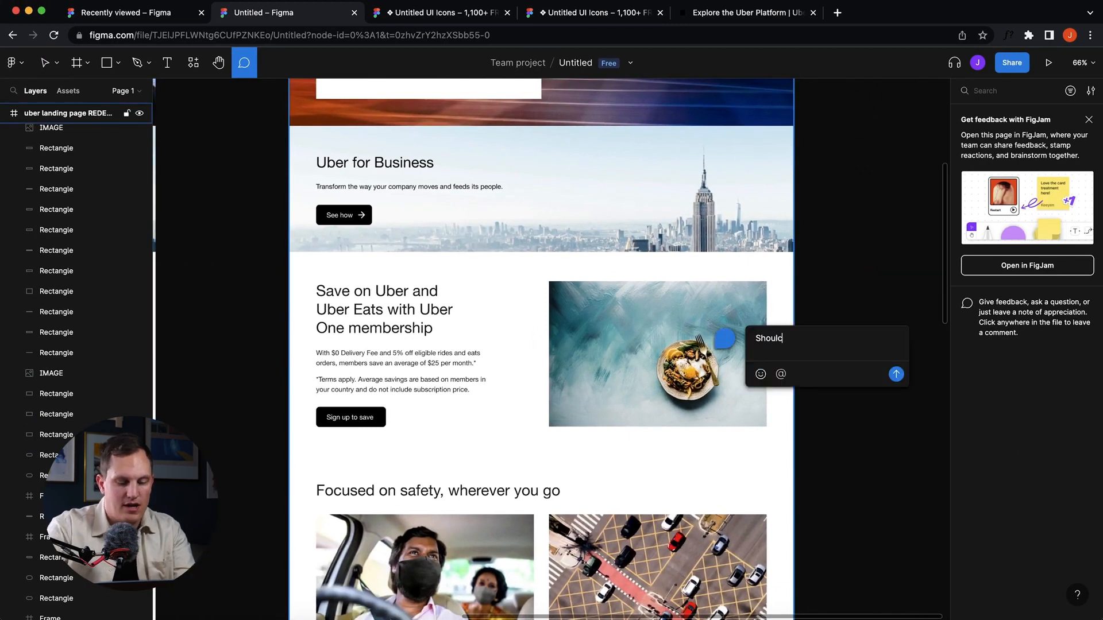
type(" we consider a picture of a burger")
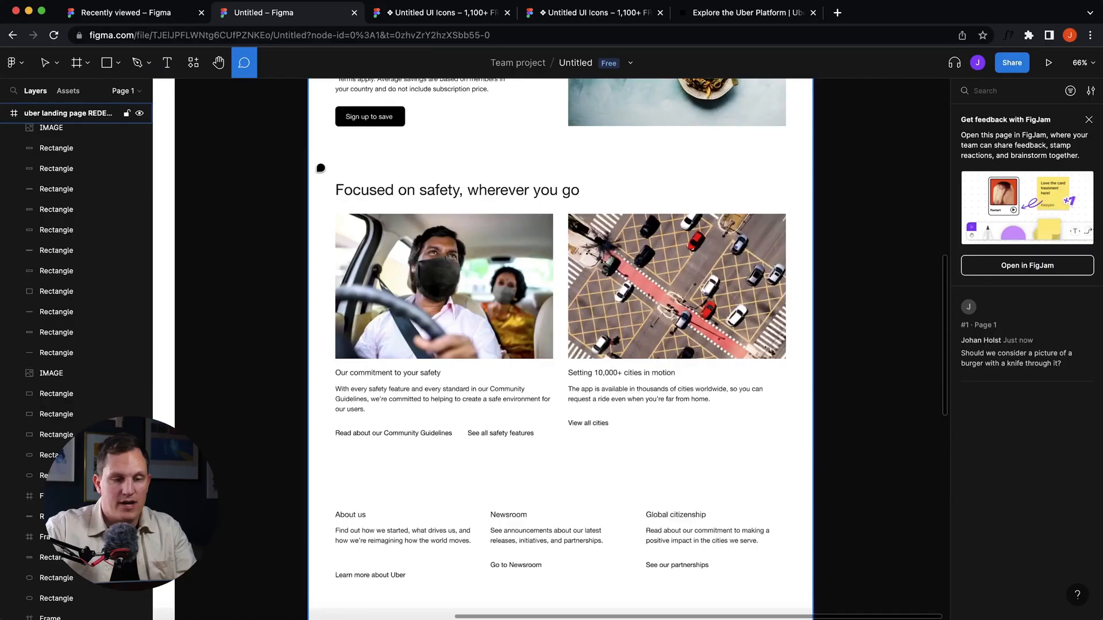
Step: Add an area comment around the "Focused on safety" section reading "This section could be moved further up.", mention a collaborator and leave commenting
left_click_drag(316, 172, 803, 458)
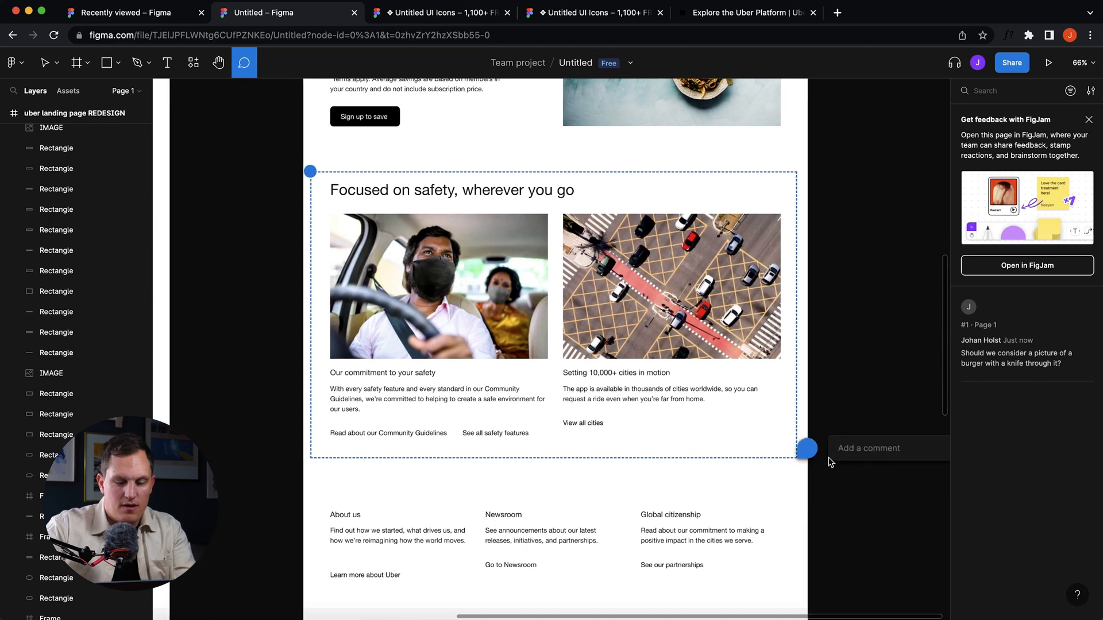
type("This section")
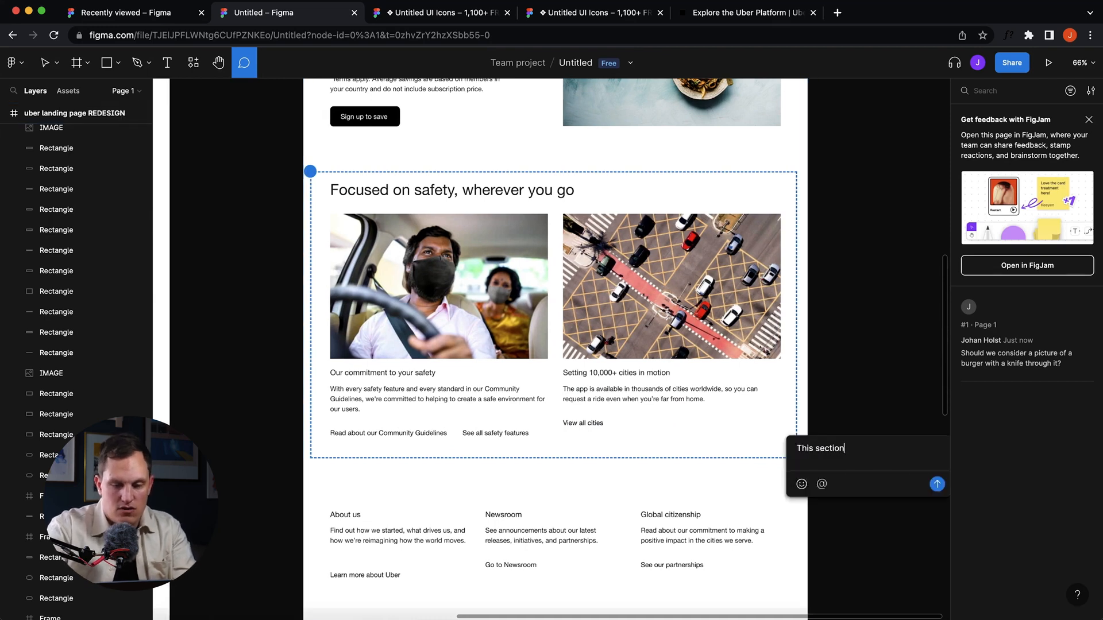
type("ther up.")
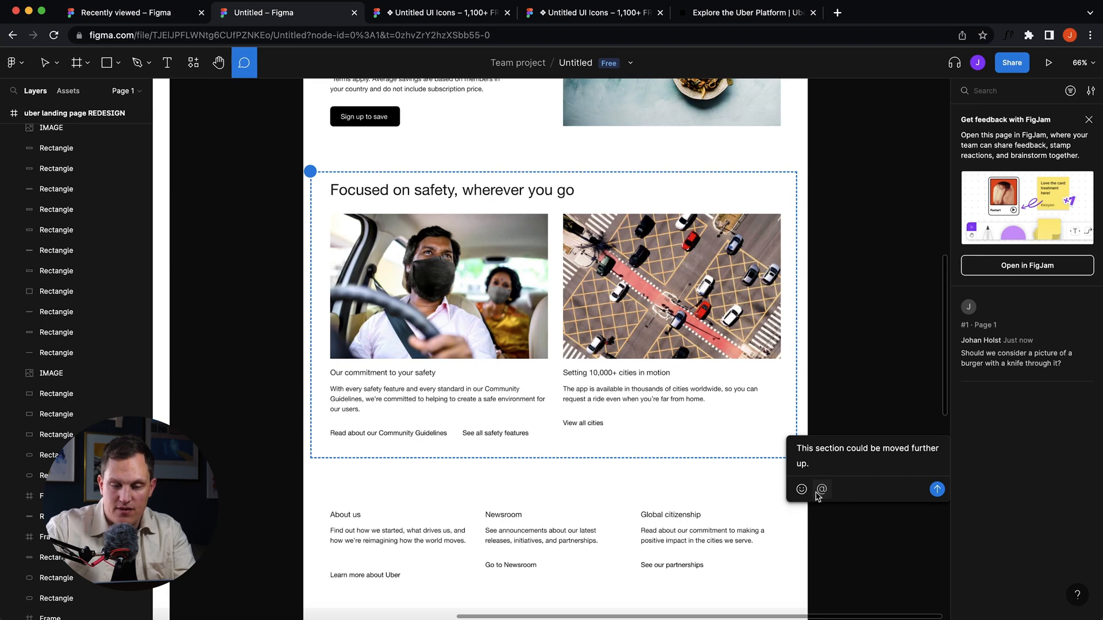
left_click(822, 490)
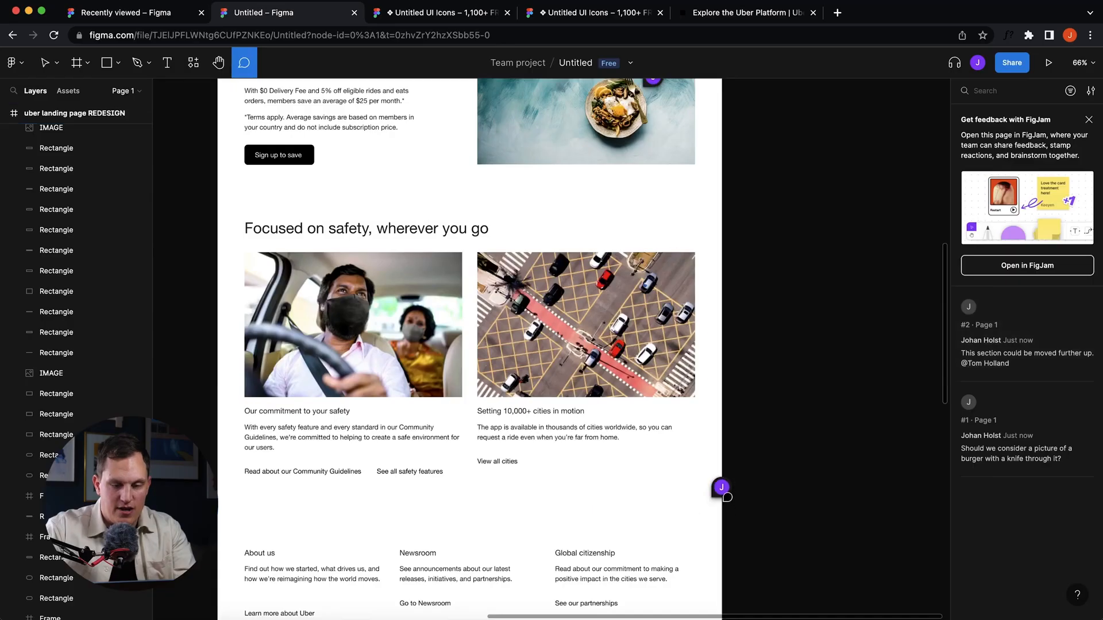
mouse_move(722, 494)
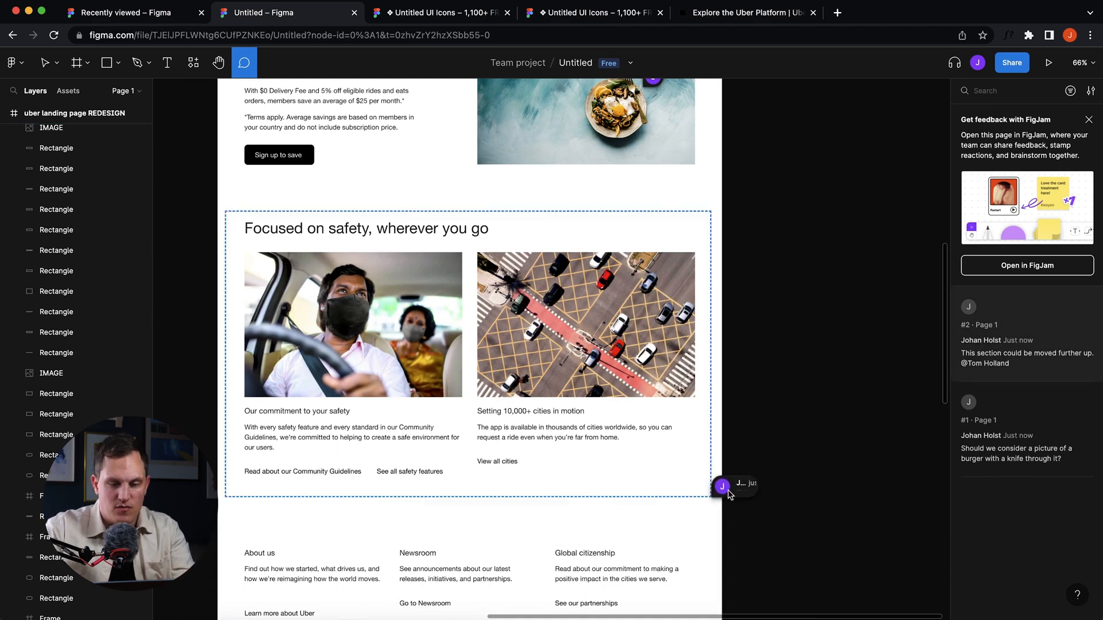
key("Escape")
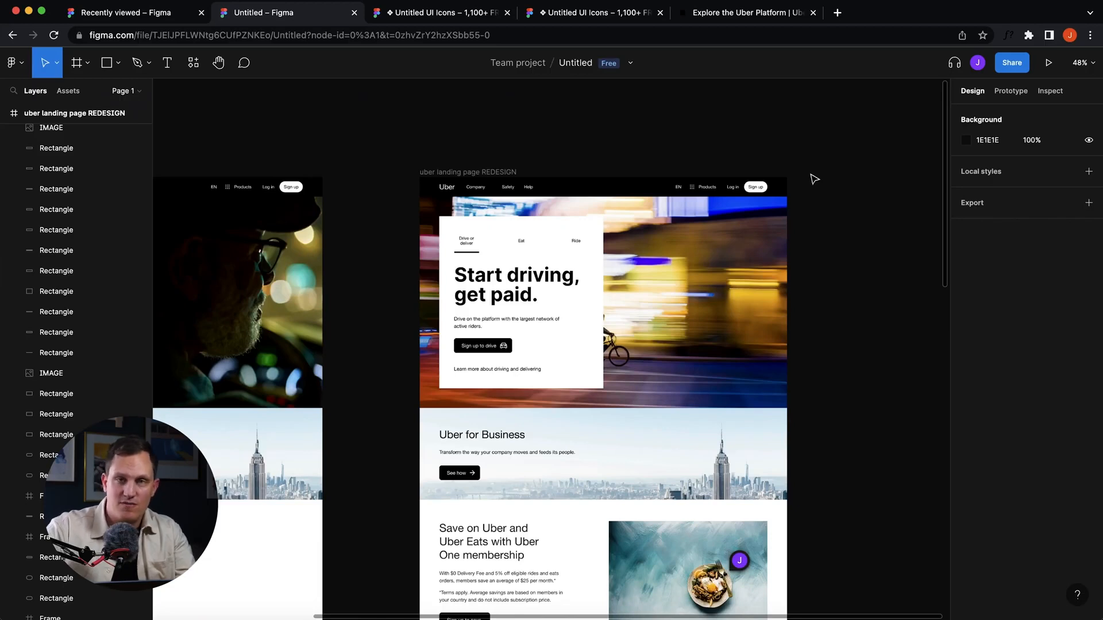
Step: Select the "uber landing page REDESIGN" frame and add an export setting for it as PNG at 1x
scroll(816, 141, "left", 3)
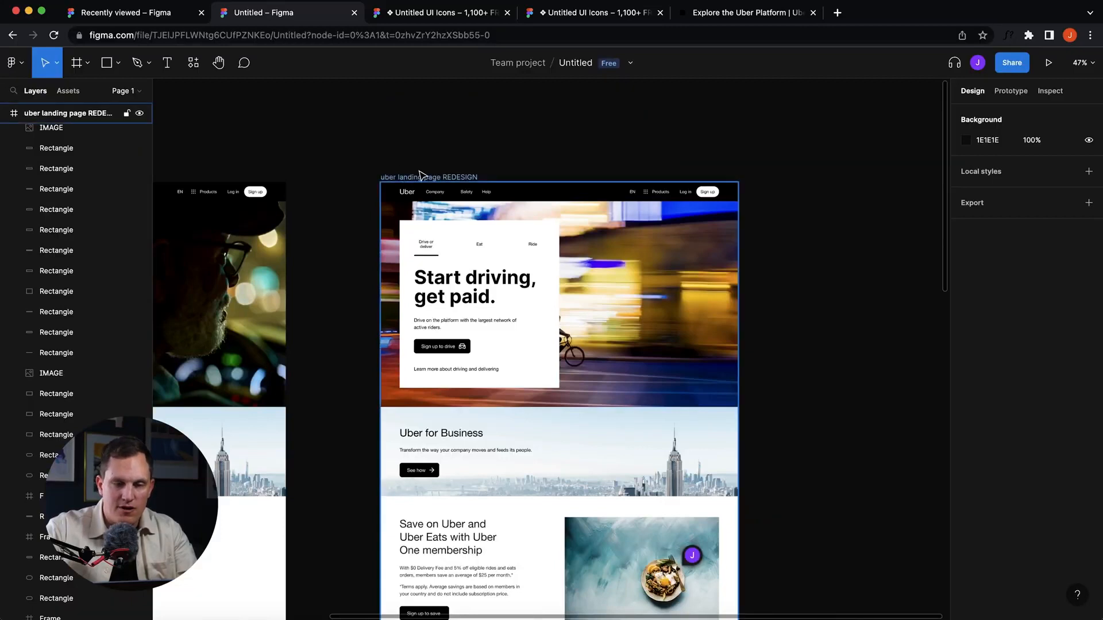
left_click(422, 176)
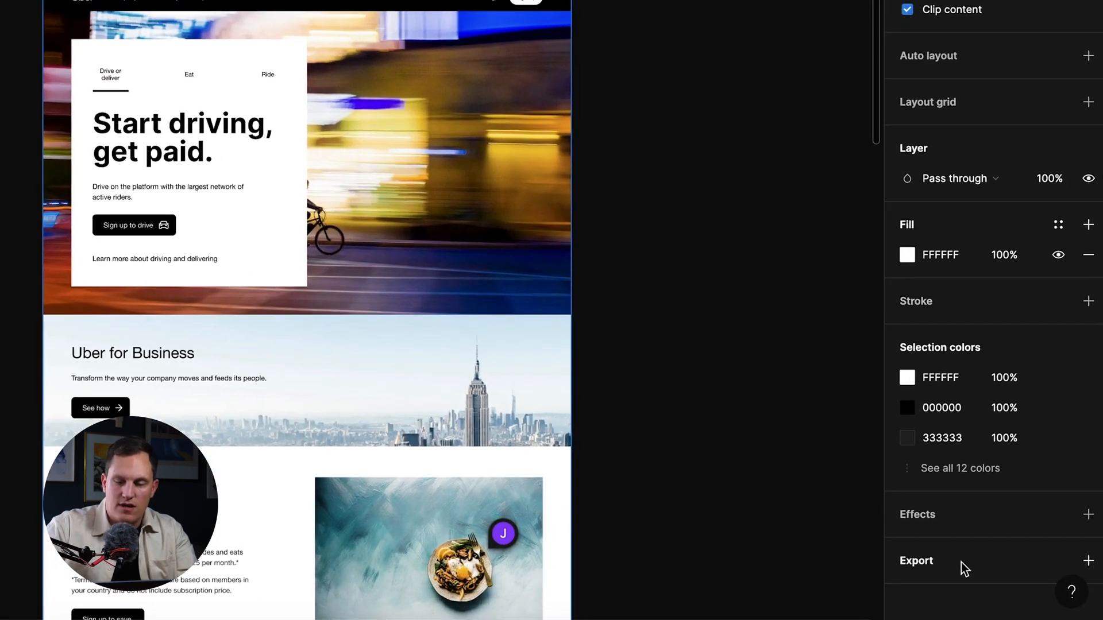
left_click(1088, 560)
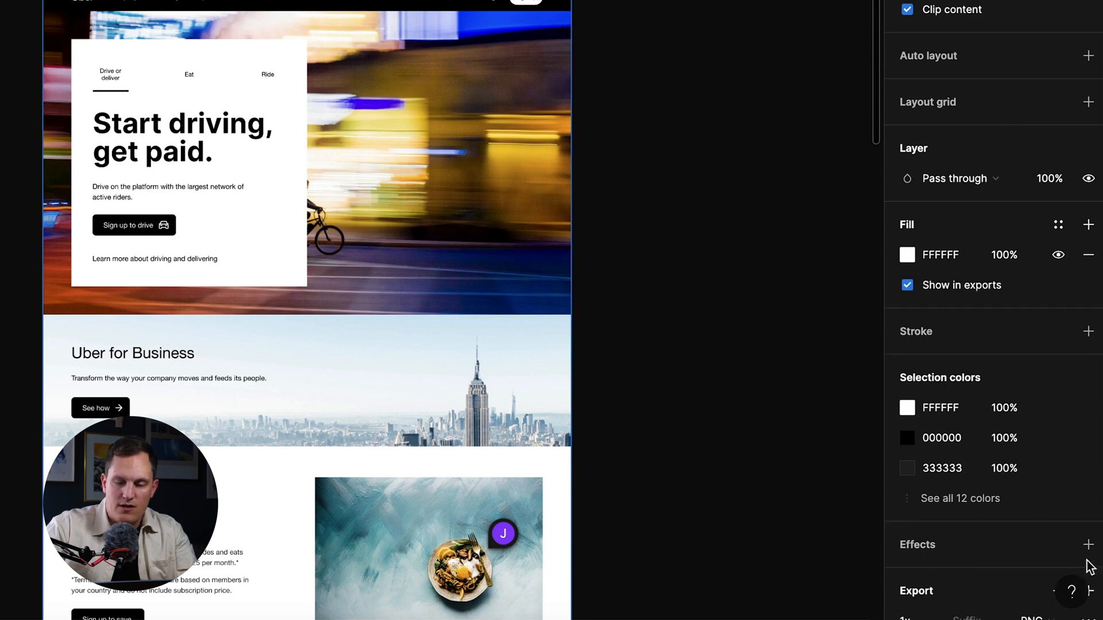
scroll(921, 420, "down", 3)
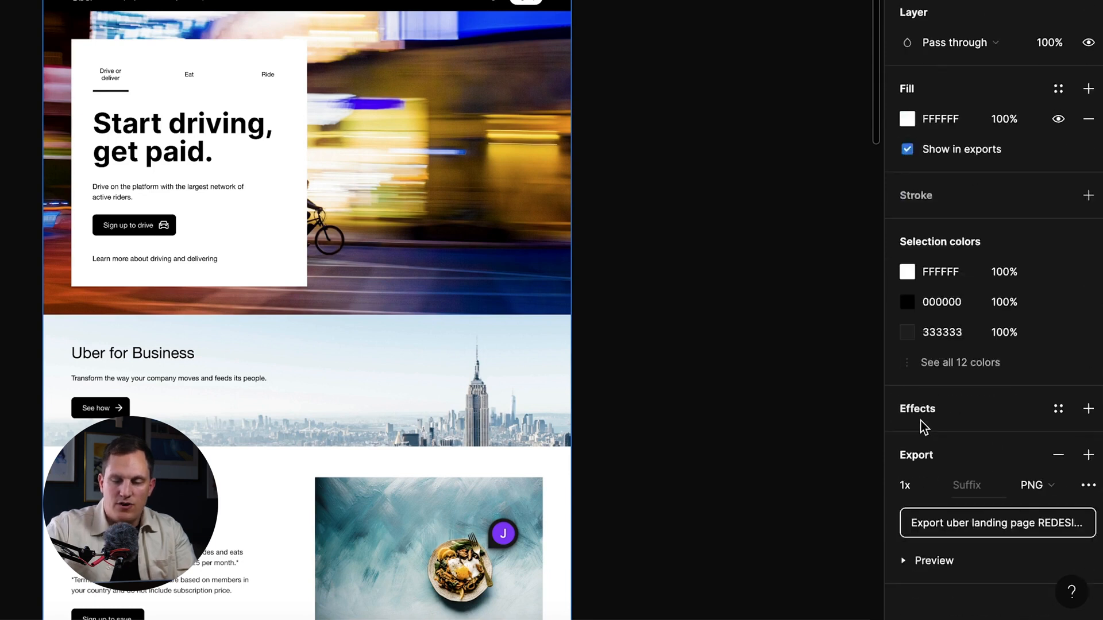
left_click(929, 489)
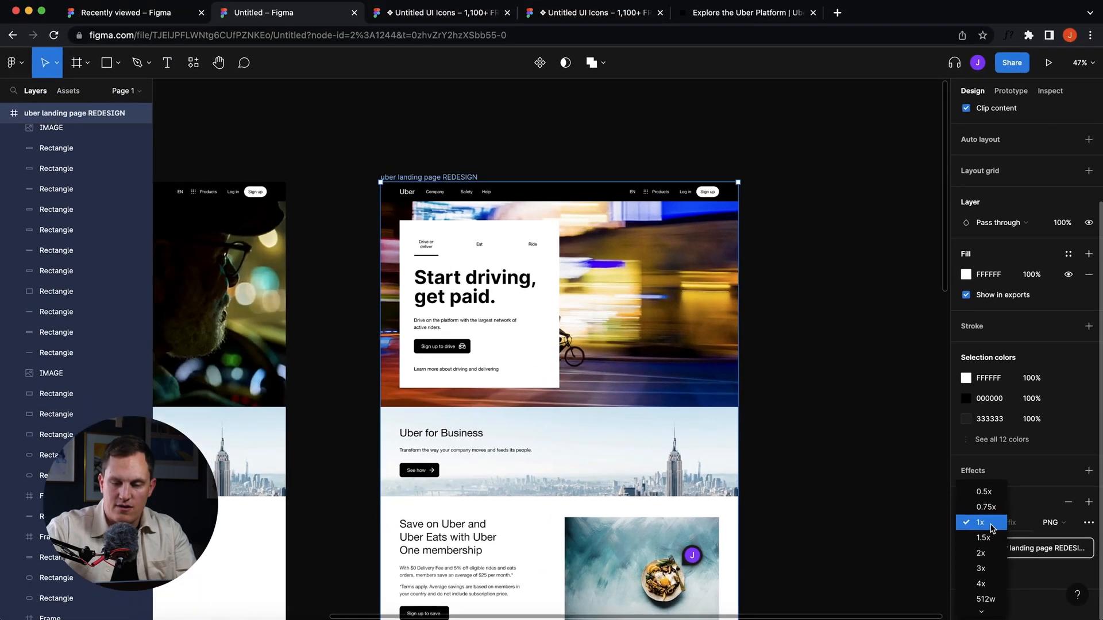
left_click(992, 527)
scroll(999, 232, "up", 3)
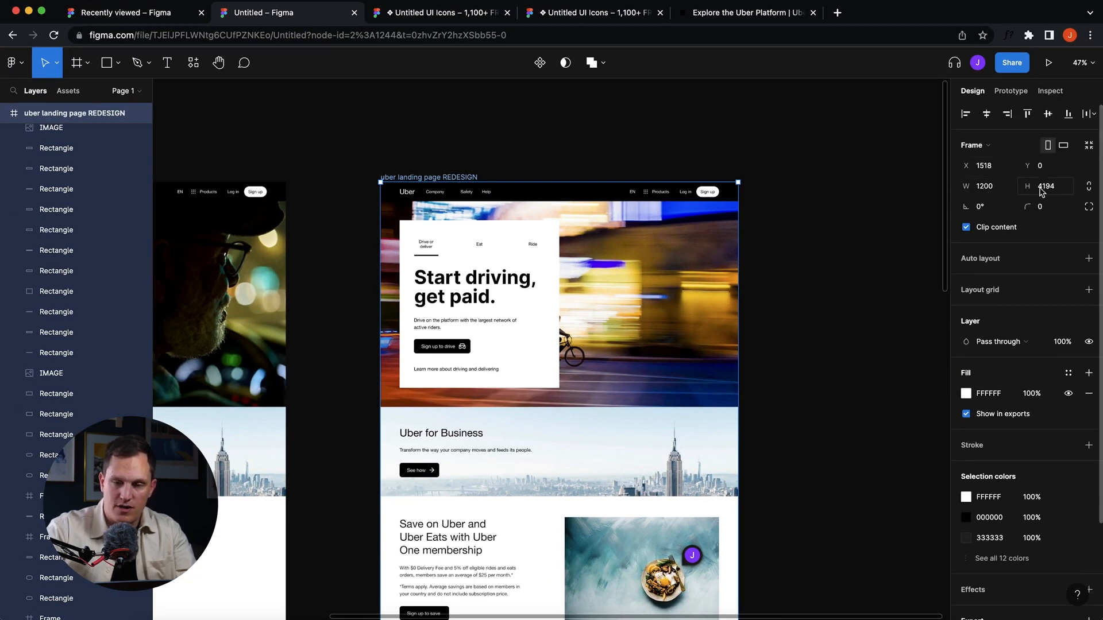
Step: Change the export format of the "uber landing page REDESIGN" frame to PDF and export the frame
scroll(720, 195, "down", 10)
scroll(720, 196, "up", 15)
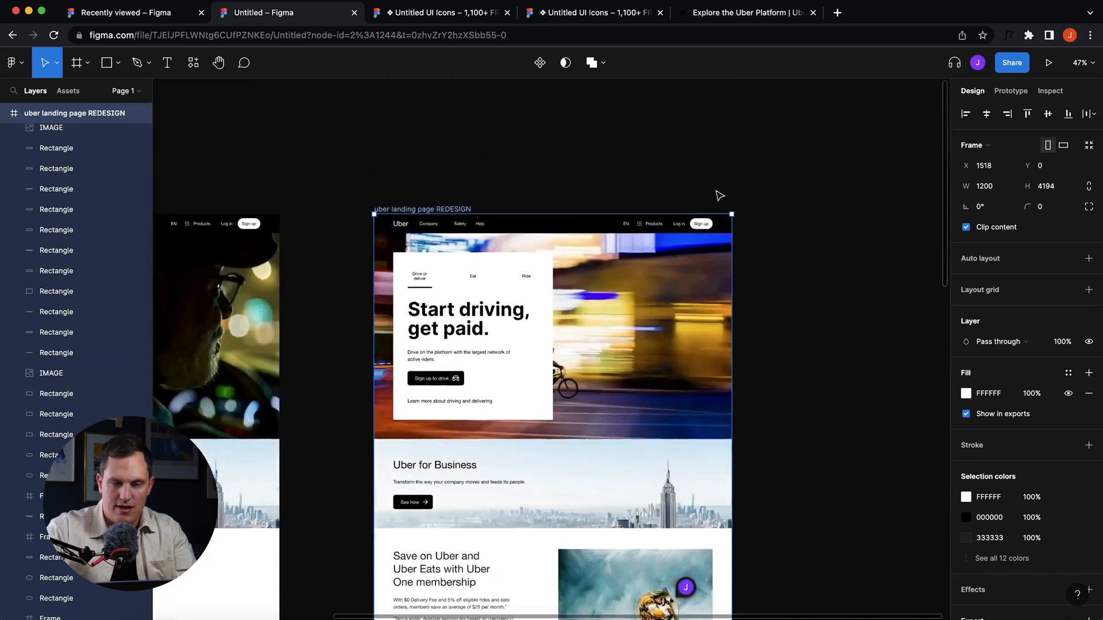
scroll(984, 508, "down", 3)
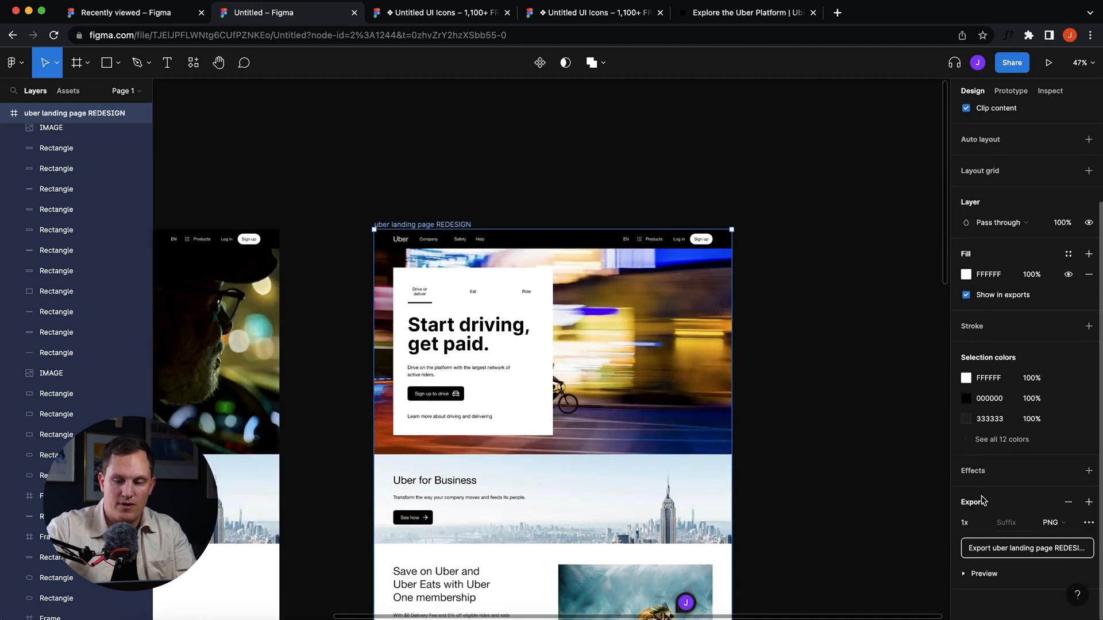
left_click(1062, 524)
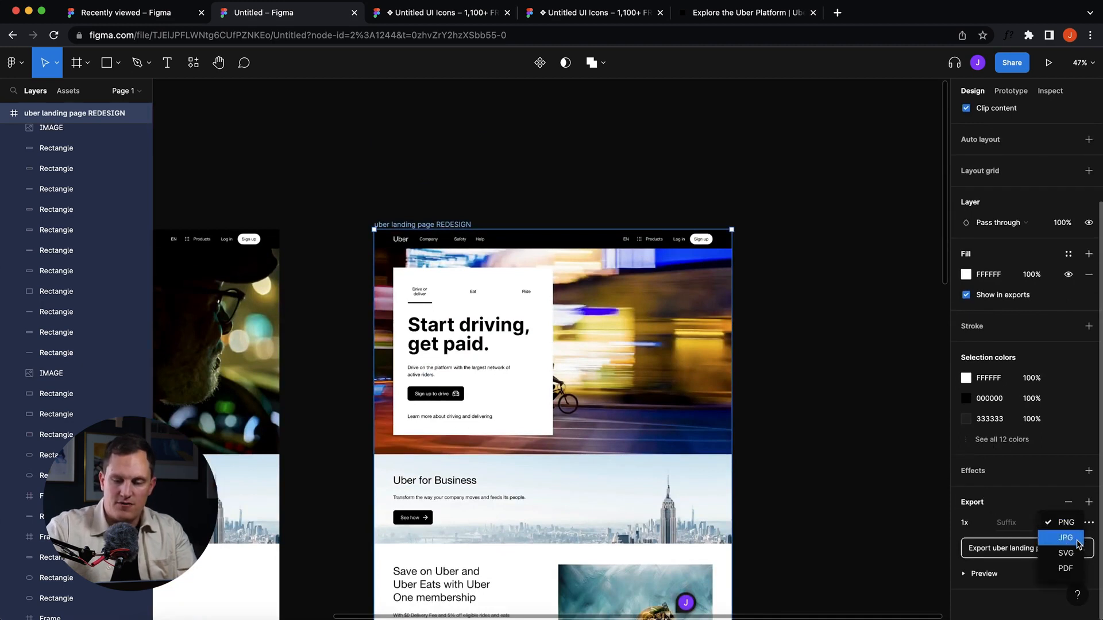
left_click(1077, 540)
left_click(1074, 540)
left_click(1064, 524)
left_click(1066, 538)
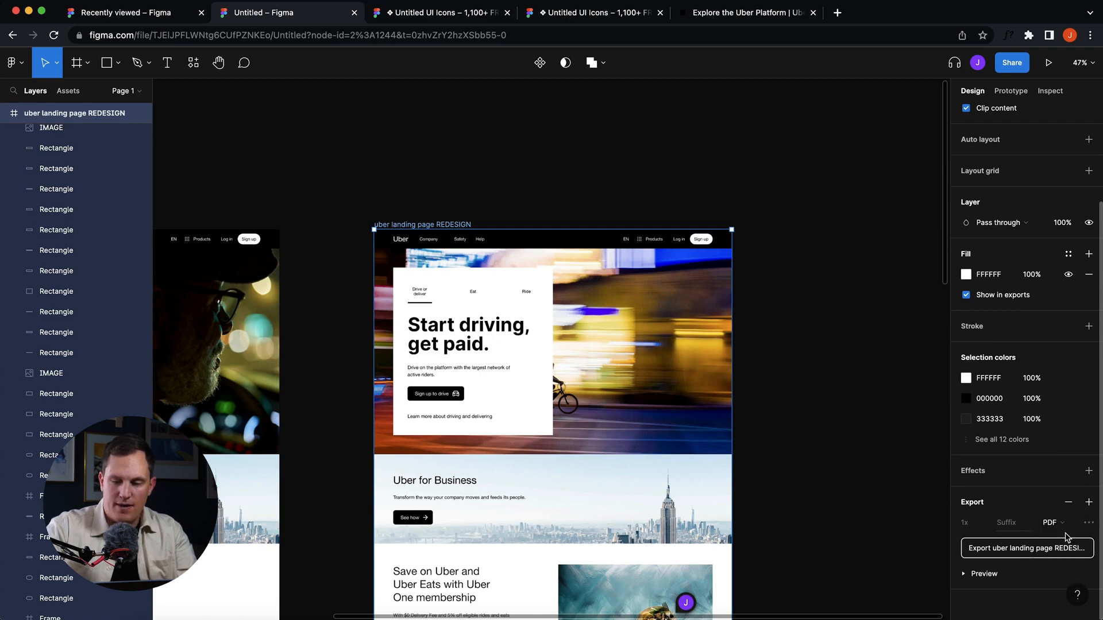
scroll(931, 499, "up", 1)
left_click(1020, 555)
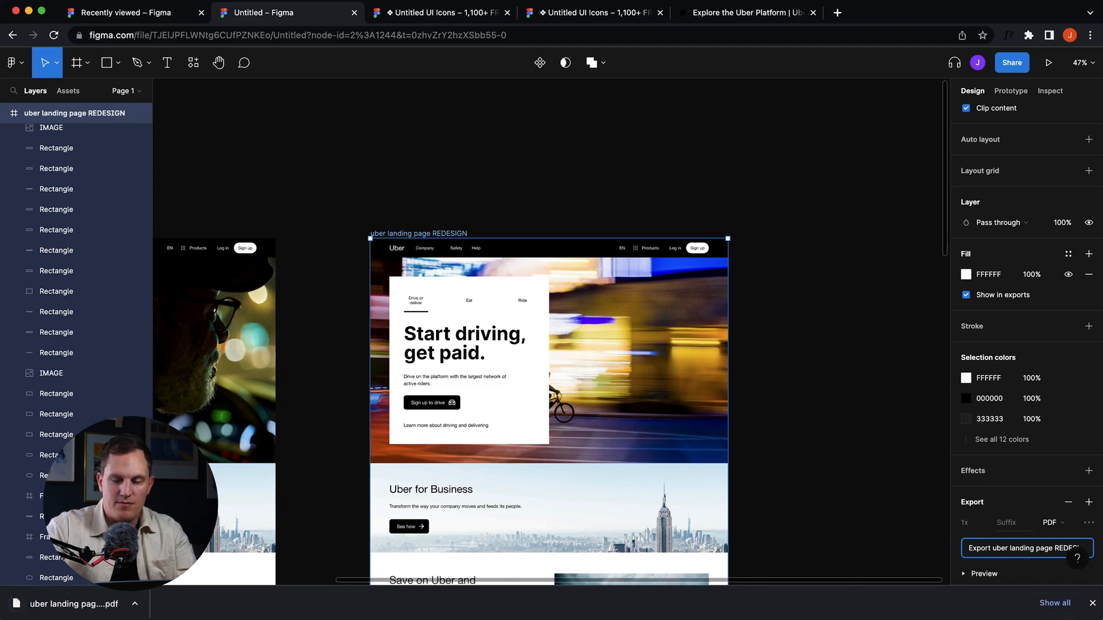
left_click(910, 609)
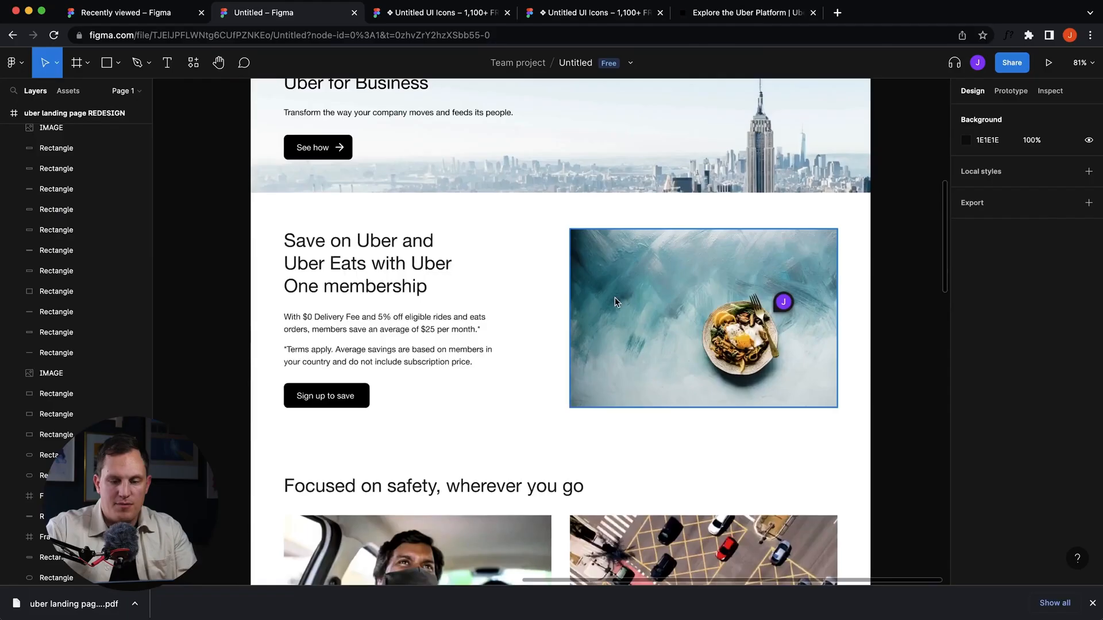
Step: Select the food photo beside the "Save on Uber" text, add a PNG export setting at 1x and export the image
scroll(614, 299, "down", 2)
left_click(648, 210)
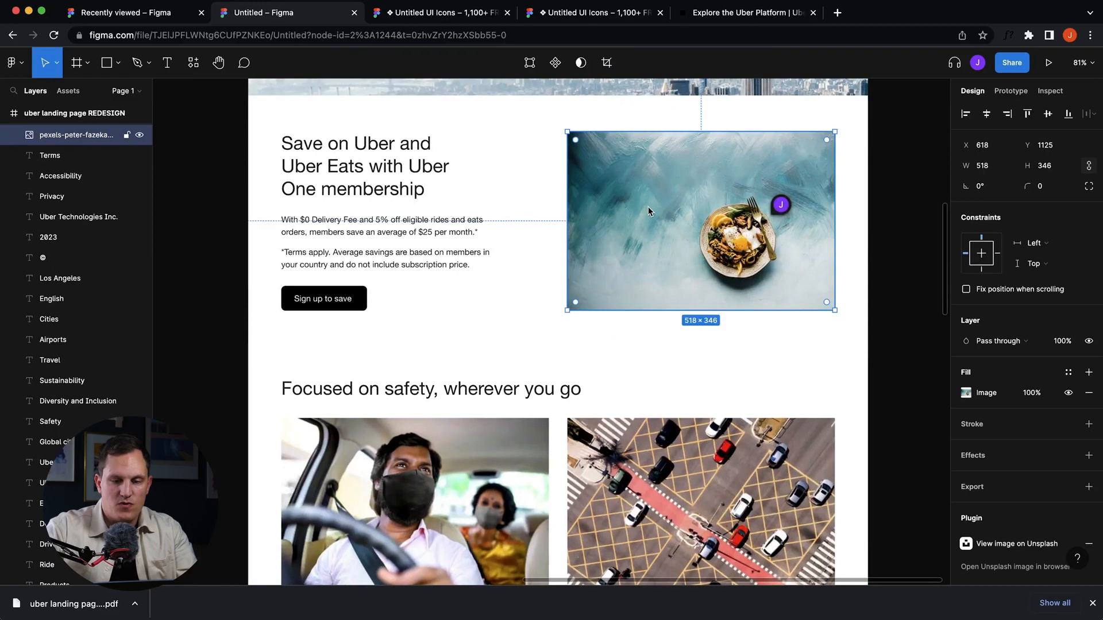
scroll(1035, 480, "down", 1)
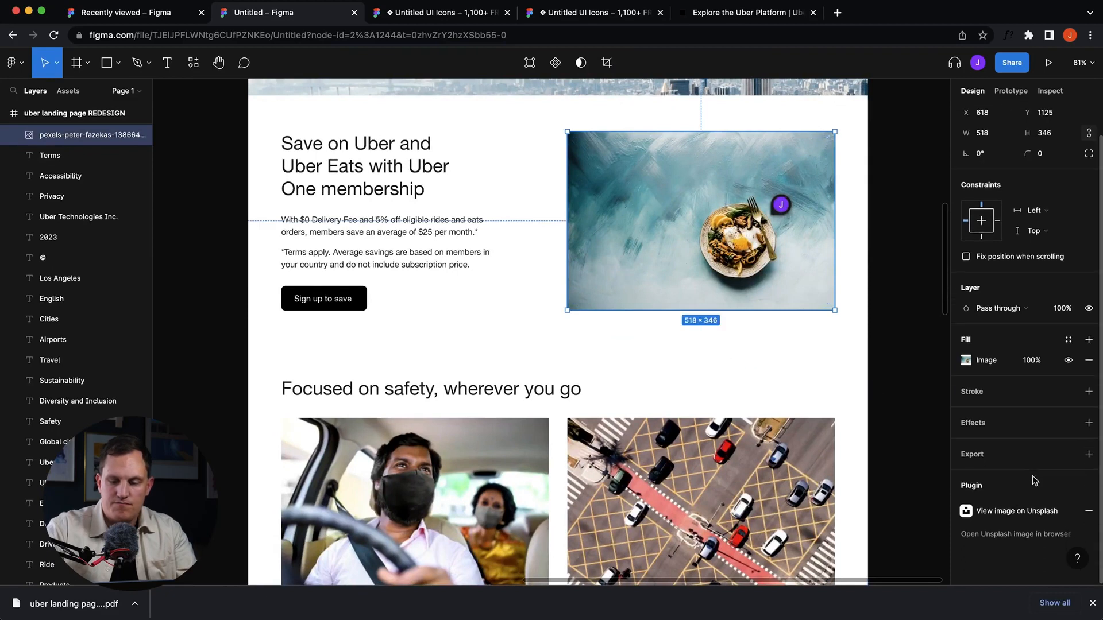
left_click(1089, 454)
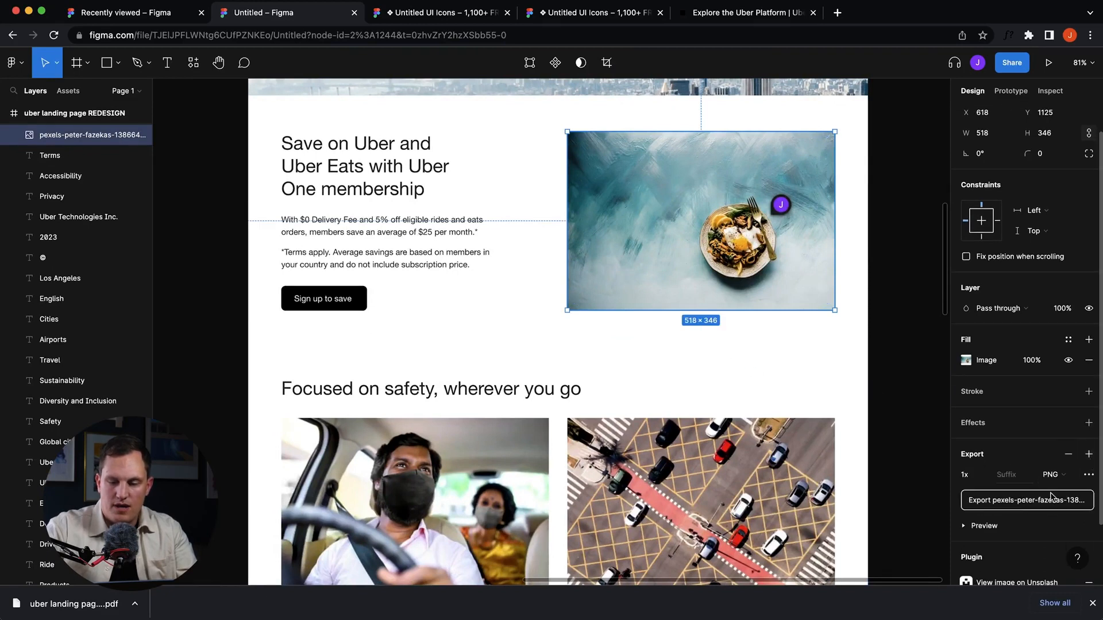
left_click(1020, 503)
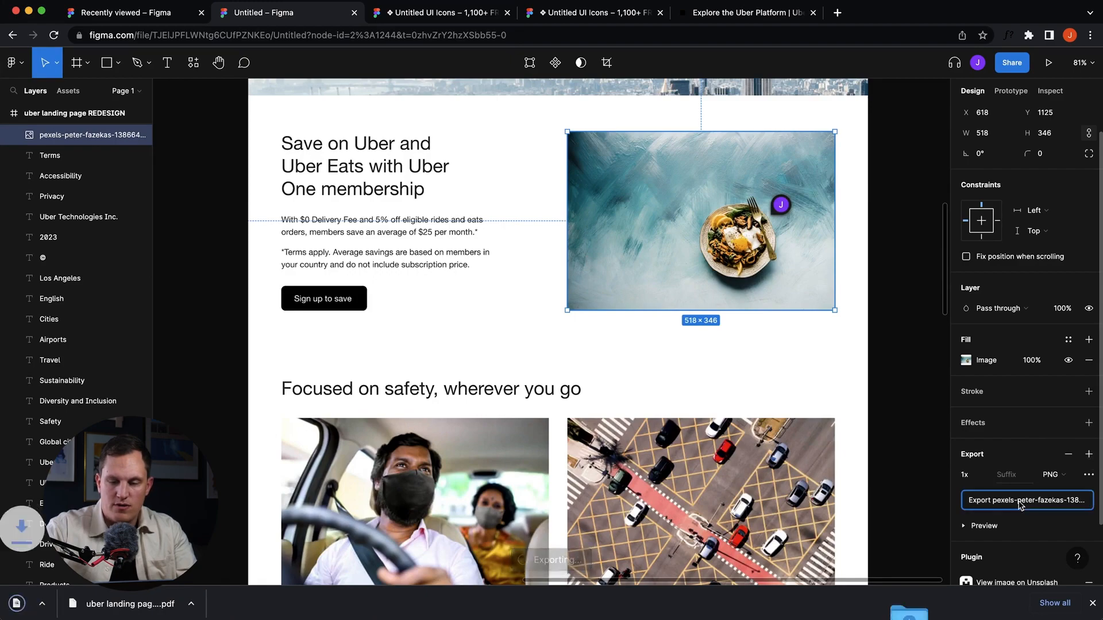